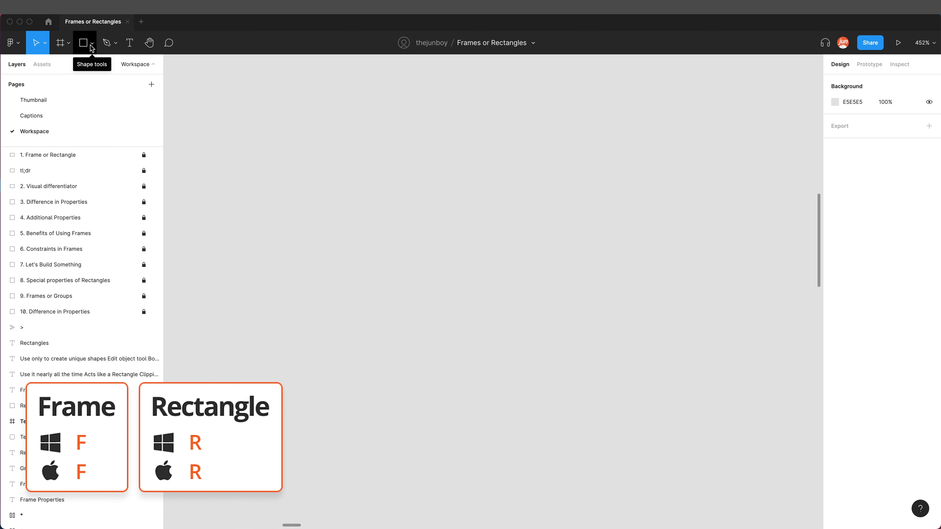
Place a default 100 × 100 frame on the canvas and a 100 × 100 rectangle beside it
left_click(60, 48)
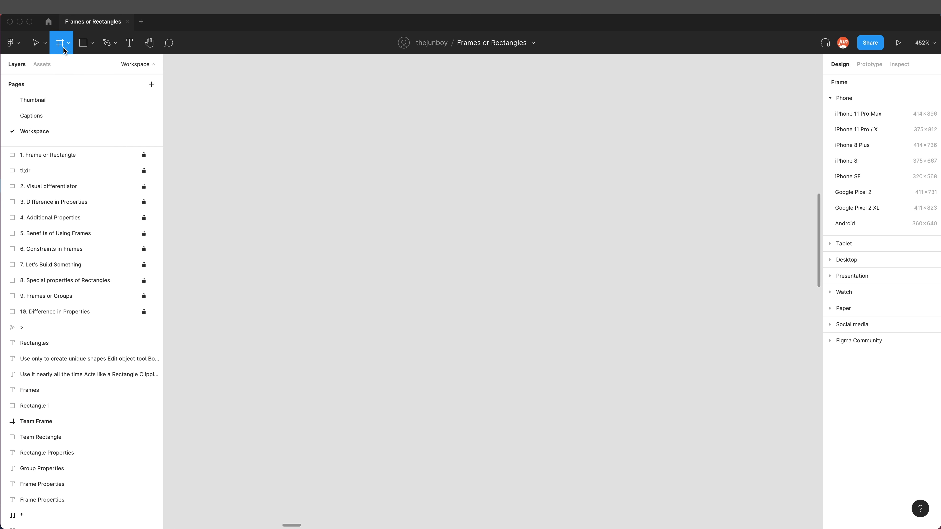
left_click(357, 258)
left_click(83, 47)
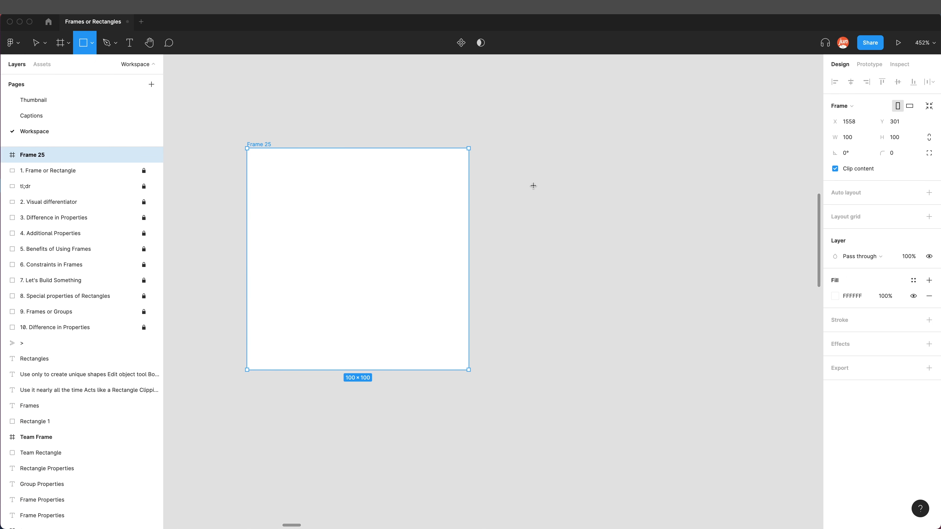
left_click(593, 229)
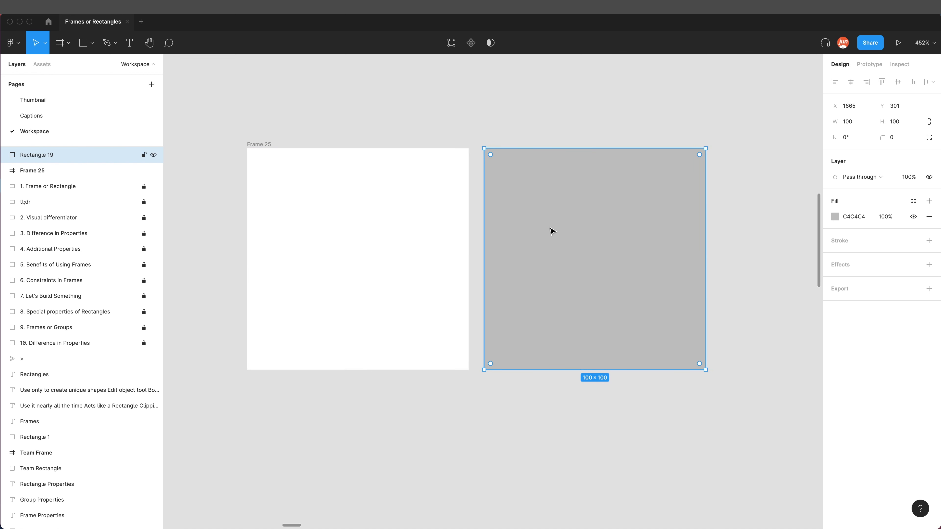
left_click(455, 135)
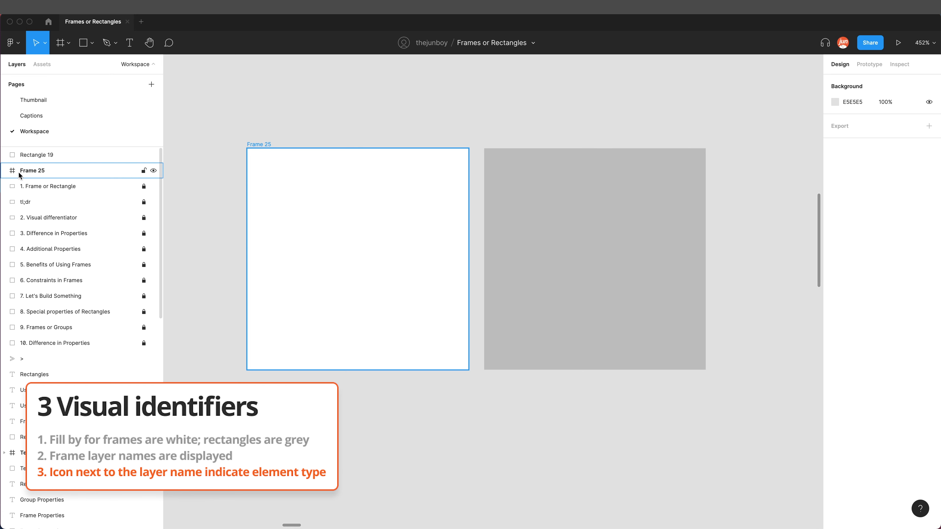
left_click(16, 155)
left_click(15, 170)
left_click(21, 159)
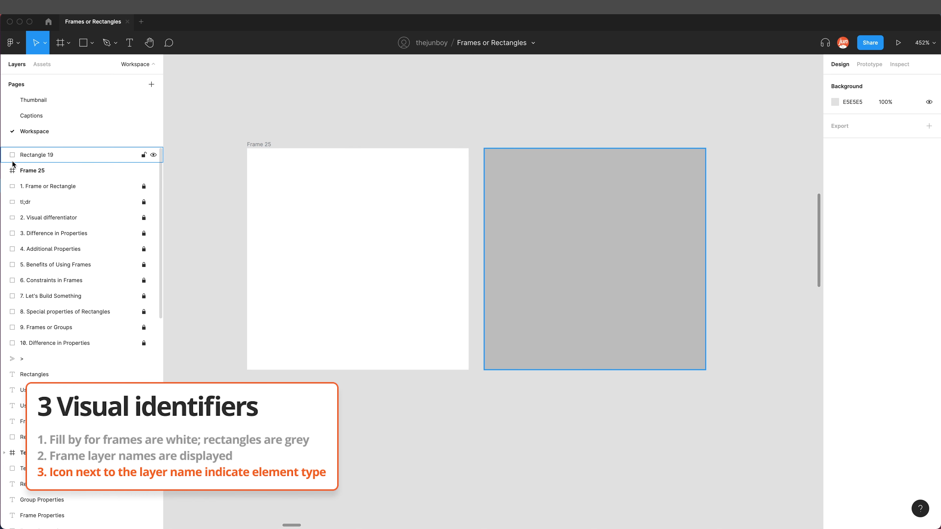
left_click(351, 140)
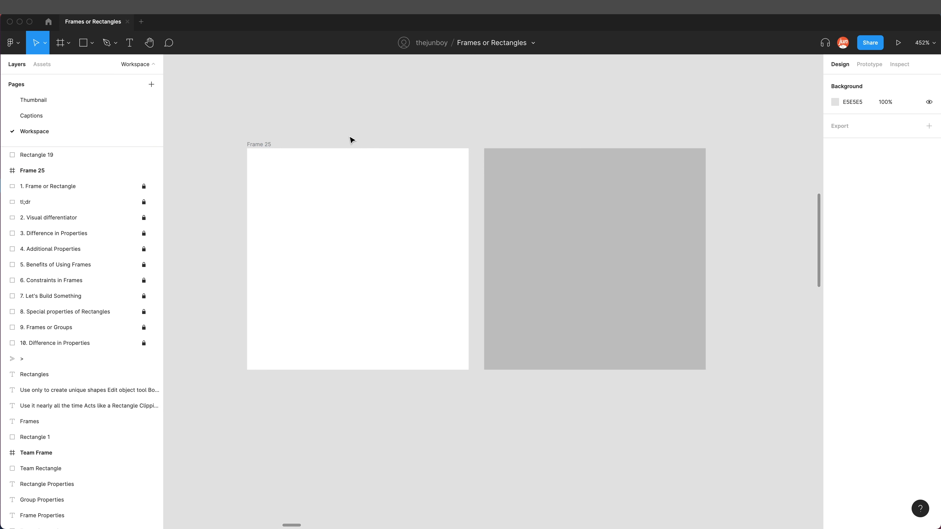
Wrap the gray rectangle in a frame using Frame selection
right_click(552, 202)
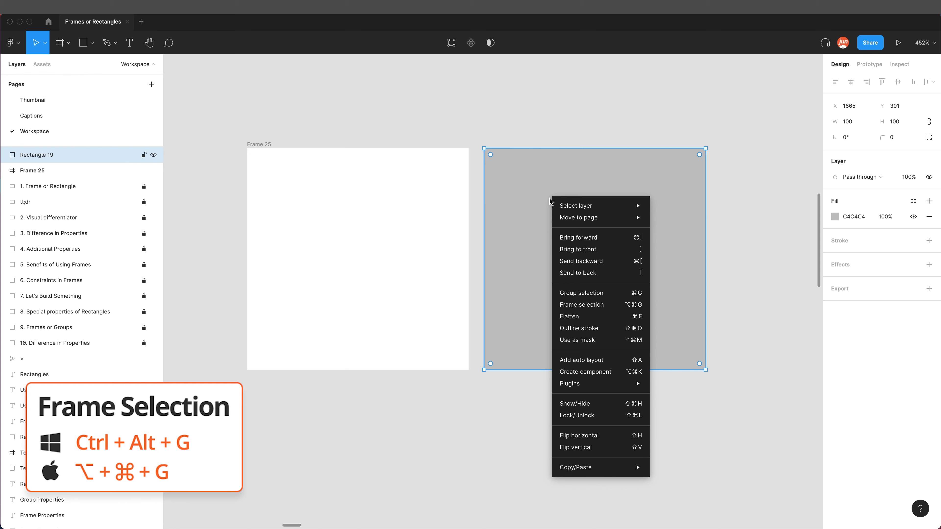
left_click(612, 304)
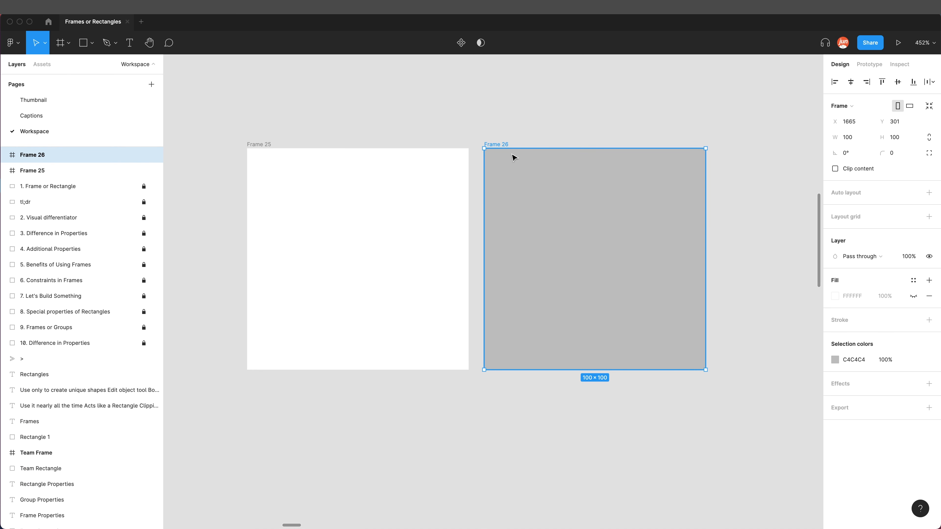
left_click(522, 123)
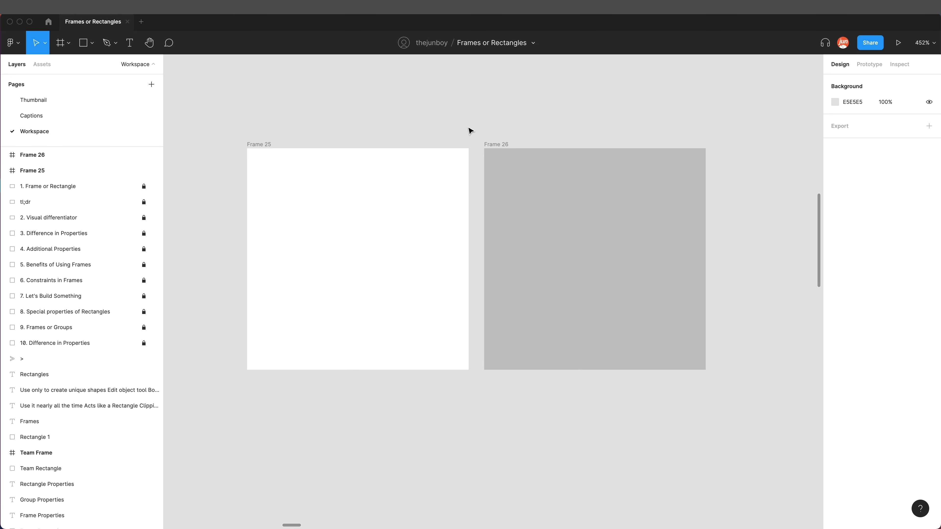
Ungroup the frame around the gray rectangle
right_click(561, 183)
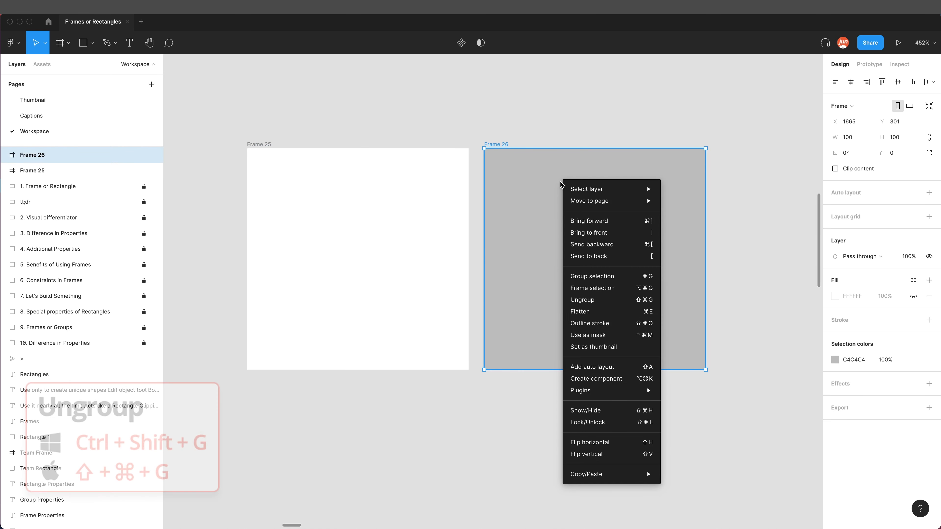
left_click(617, 301)
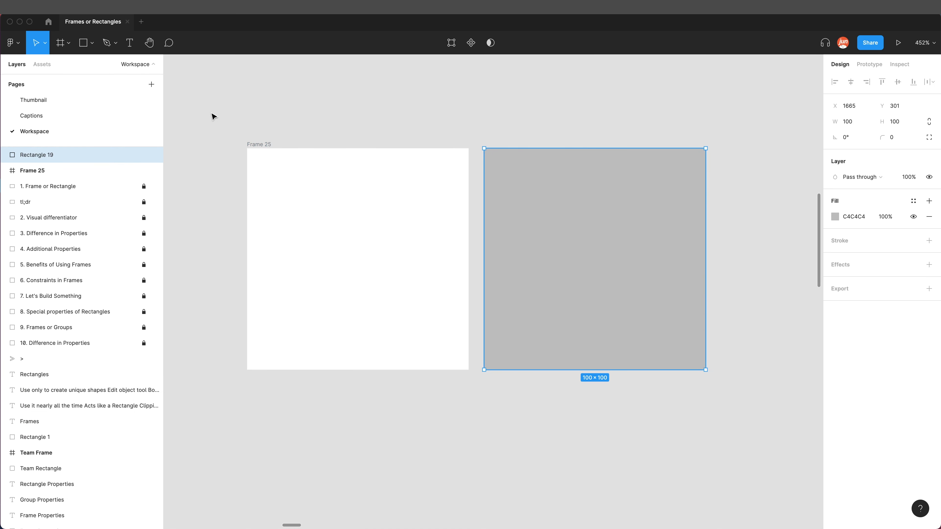
left_click(443, 128)
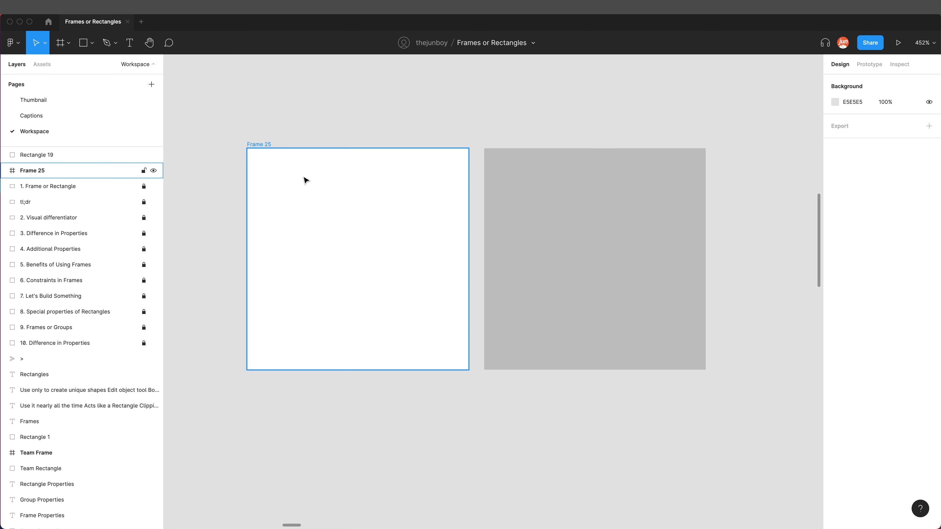
Try ungrouping the empty white frame, Frame 25, and undo it
right_click(325, 179)
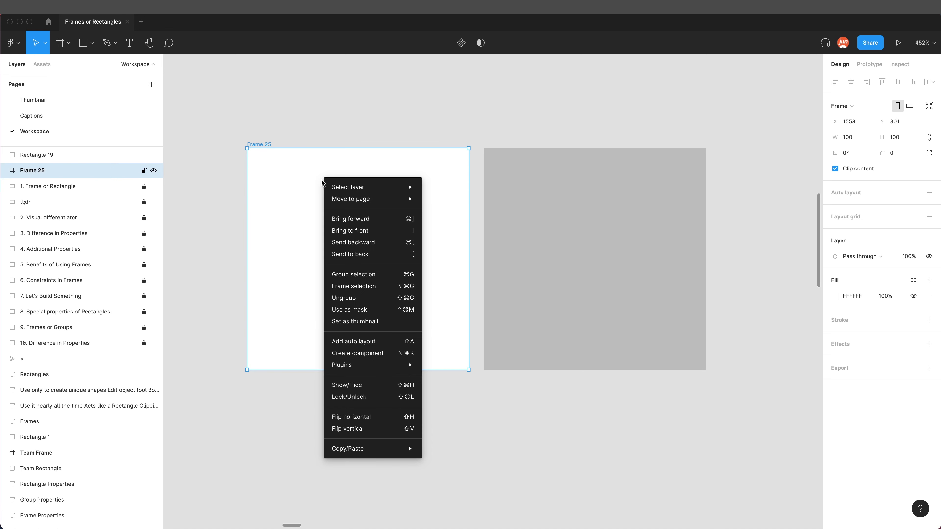
left_click(366, 299)
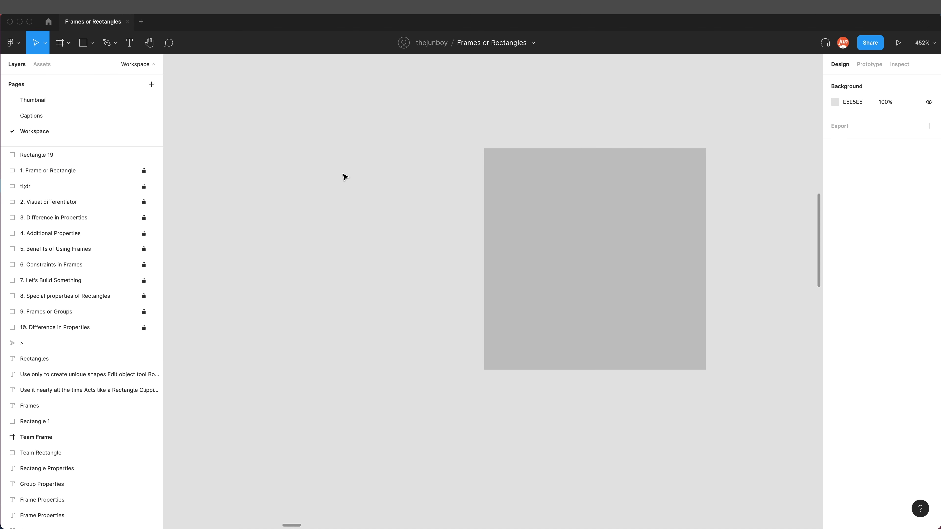
key("ctrl+z")
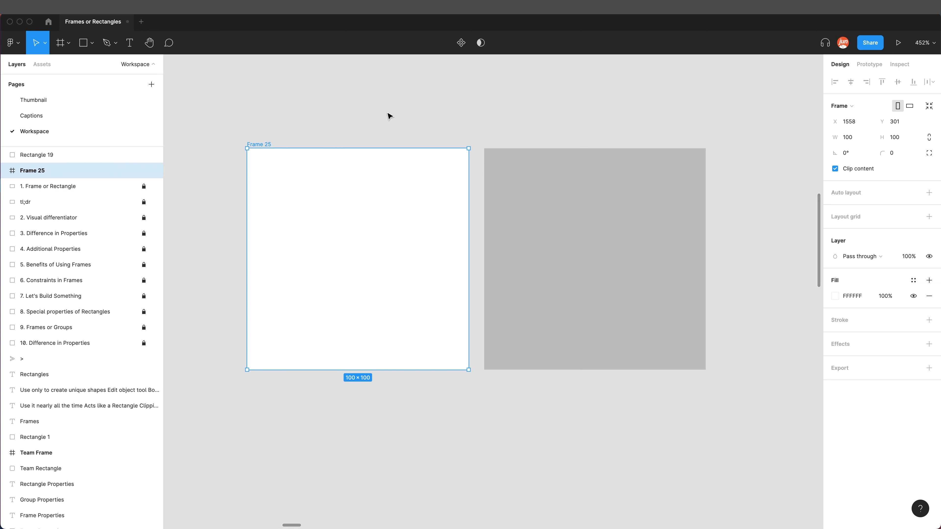
key("Escape")
Turn the gray rectangle into a framed element with Frame selection and expand the new frame's layer
right_click(560, 202)
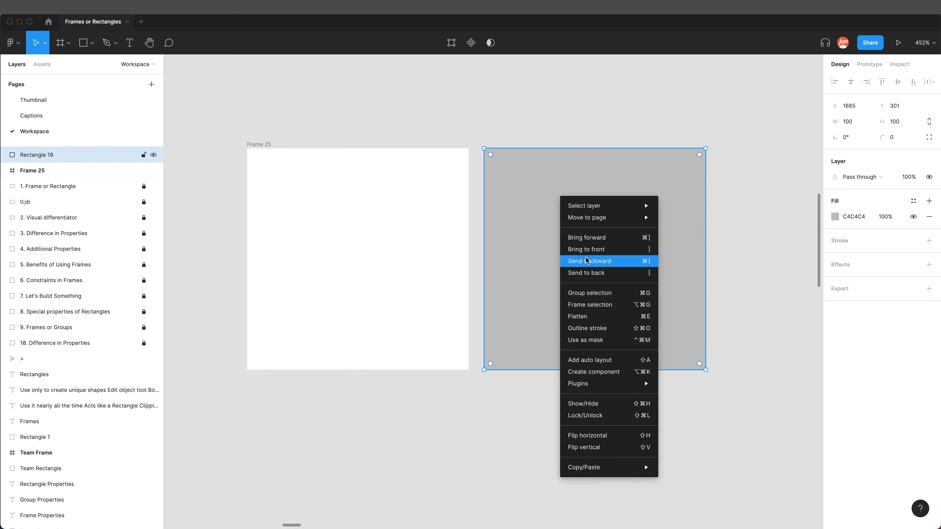
left_click(591, 308)
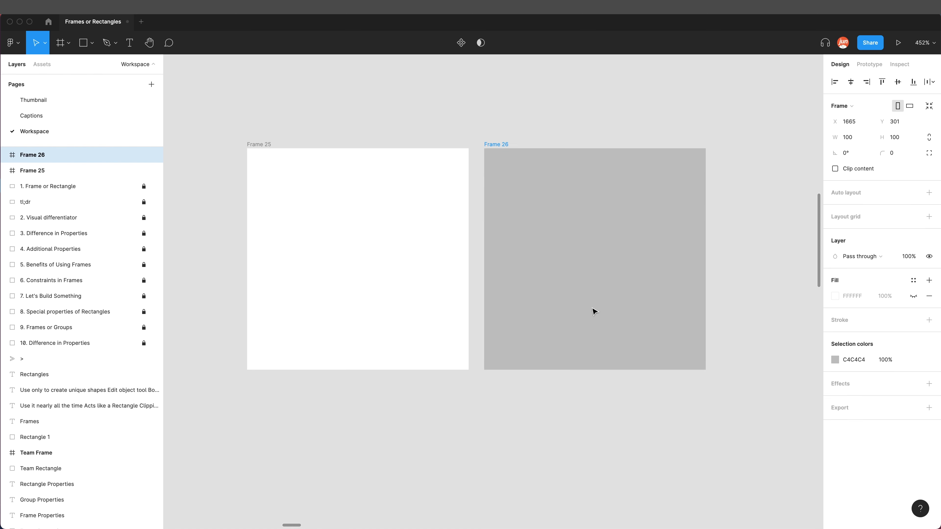
left_click(553, 131)
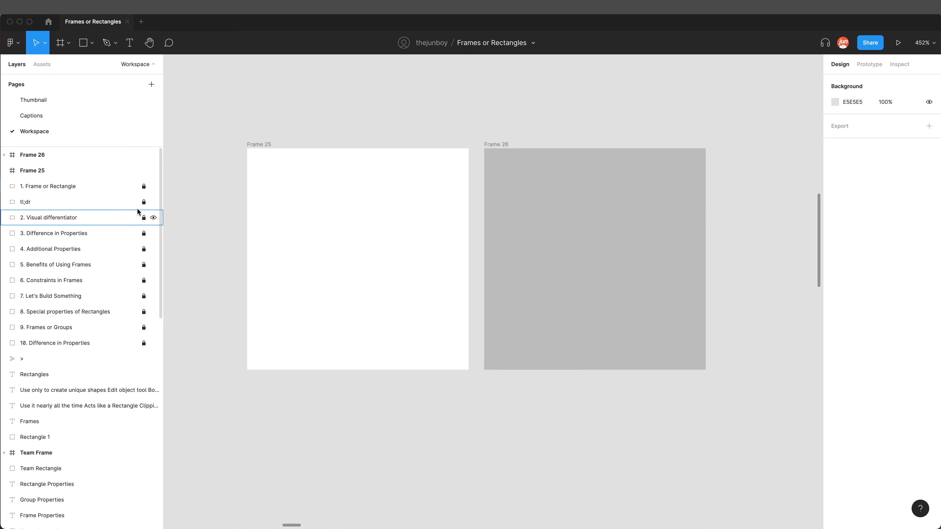
left_click(5, 156)
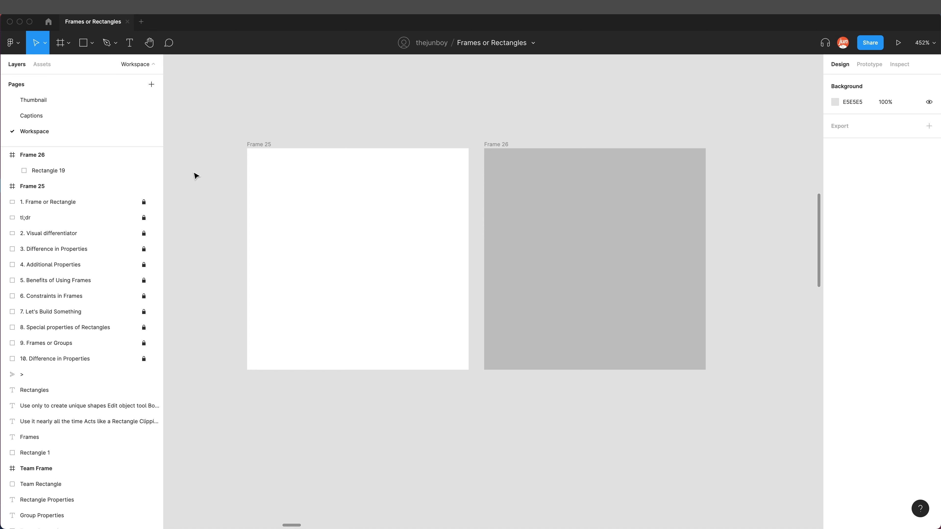
Set the fill of the empty white frame, Frame 25, to the orange document color FEC06B
left_click(262, 146)
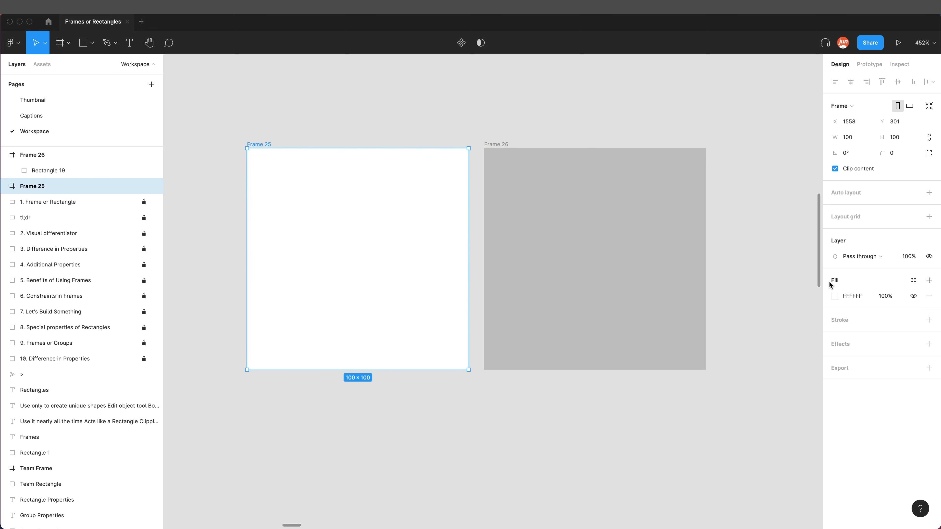
left_click(835, 296)
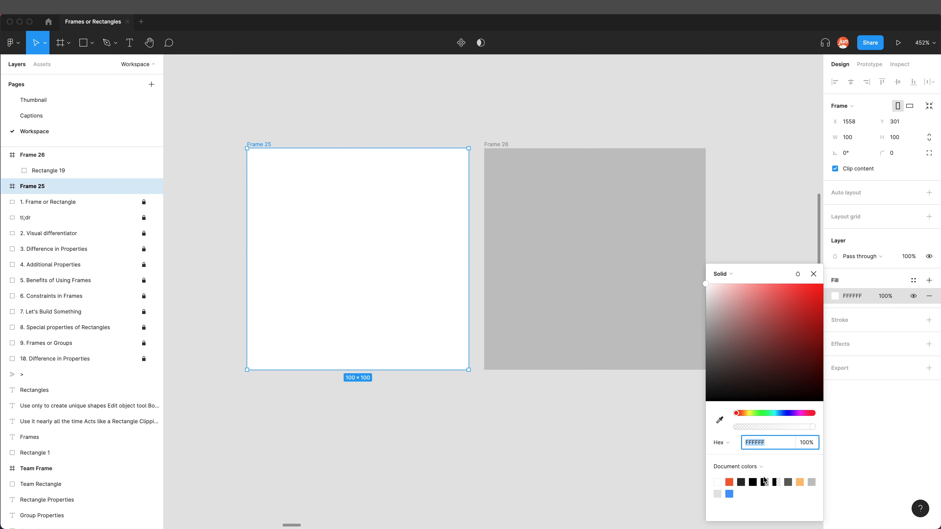
left_click(802, 482)
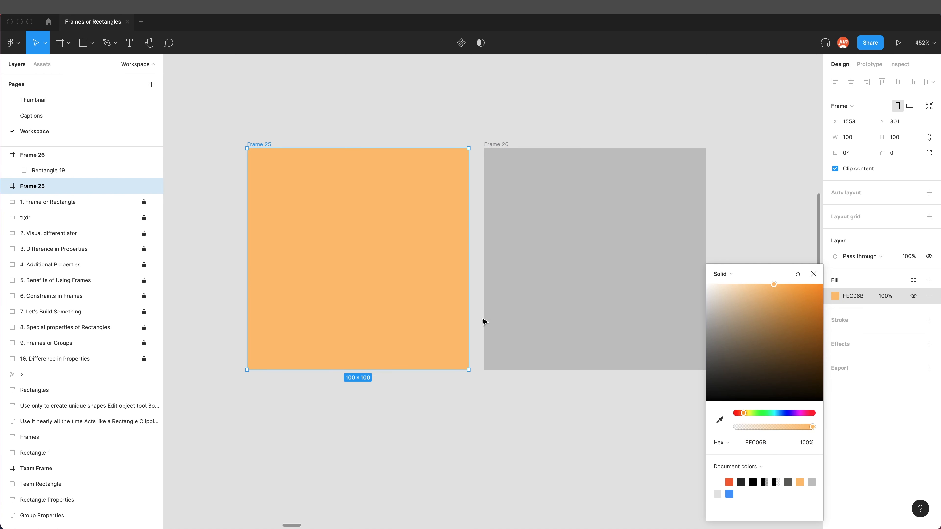
left_click(411, 392)
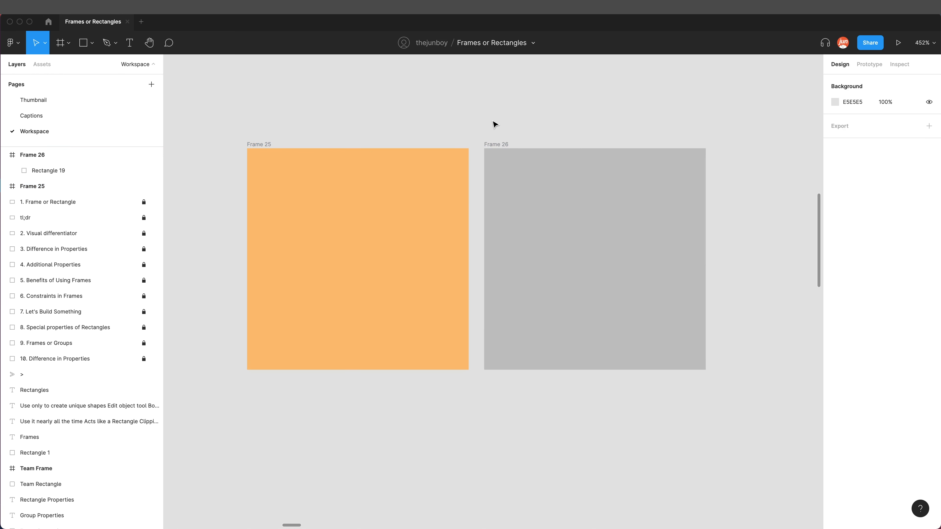
Set the fill of Frame 26, which holds the gray rectangle, to the orange document color FEC06B
left_click(499, 146)
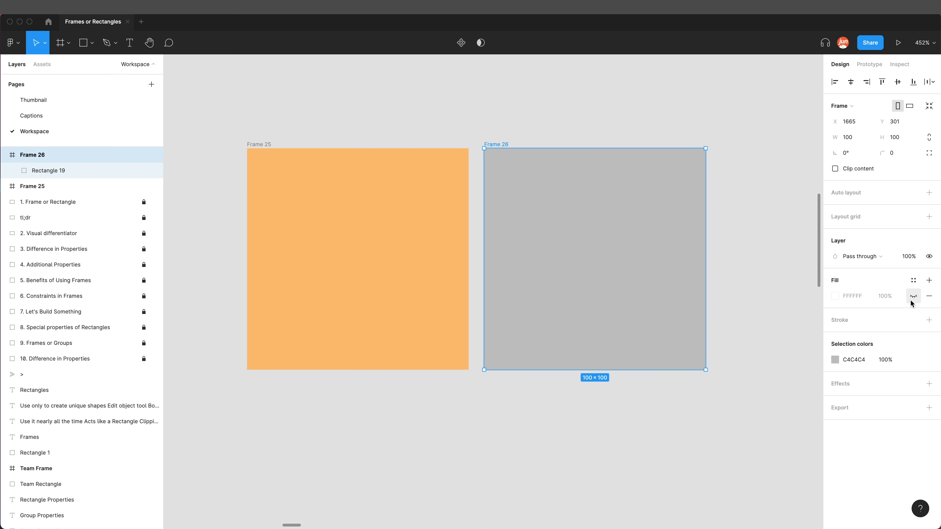
left_click(835, 296)
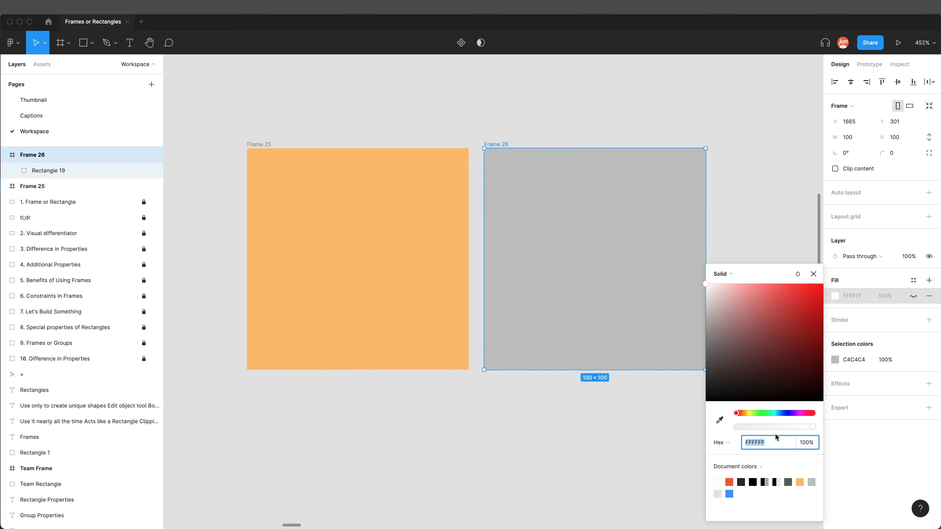
left_click(800, 482)
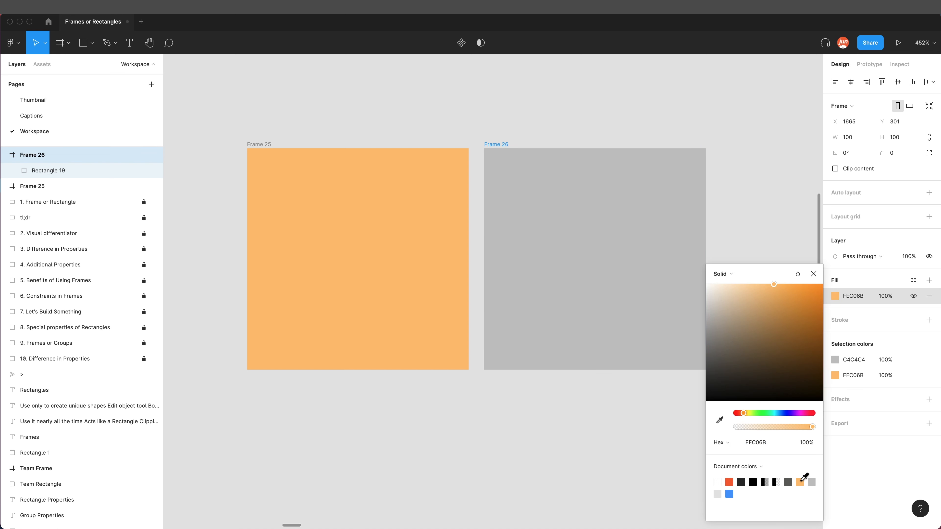
left_click(754, 204)
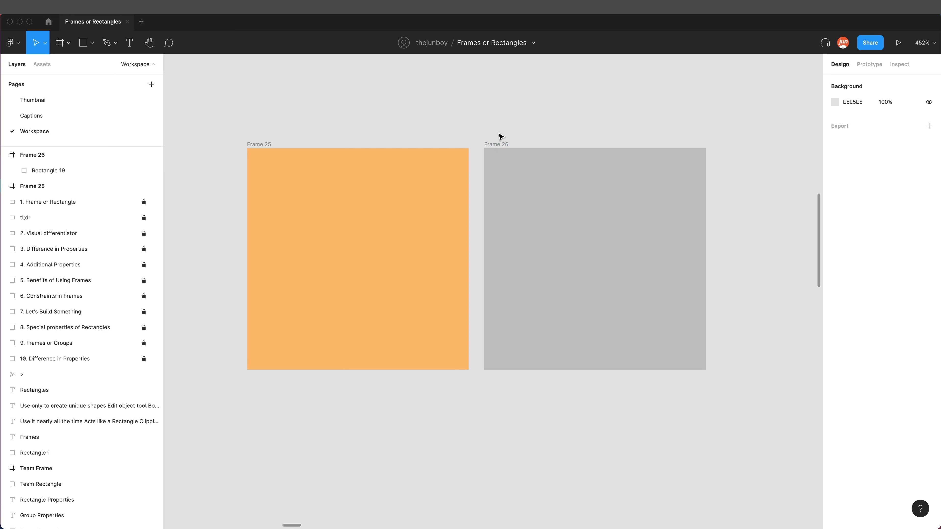
Move the gray rectangle inside Frame 26 to about X 41, Y 48, so it extends past the frame's edges
left_click(498, 146)
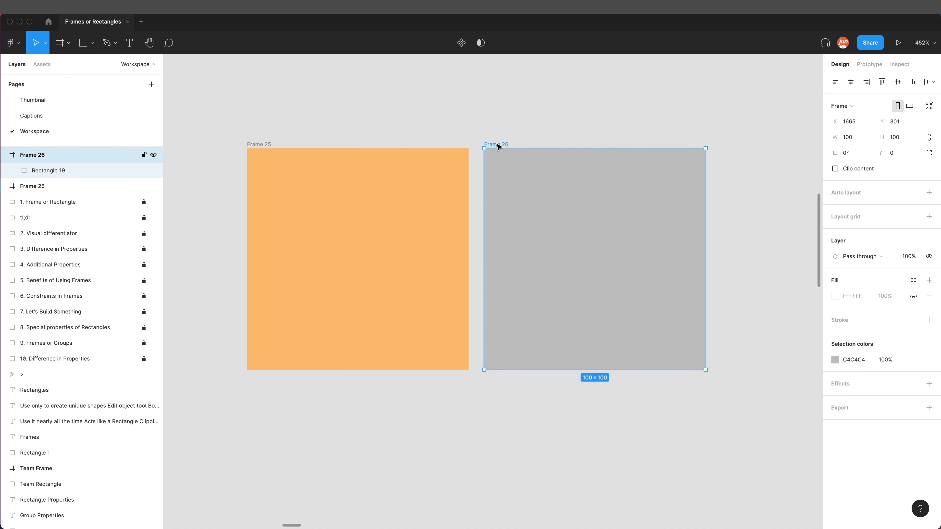
left_click(512, 133)
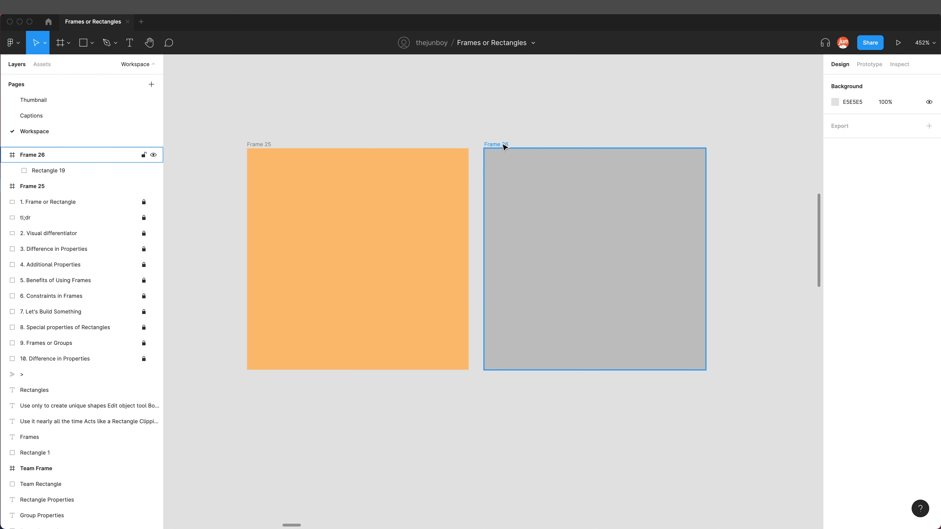
left_click(504, 147)
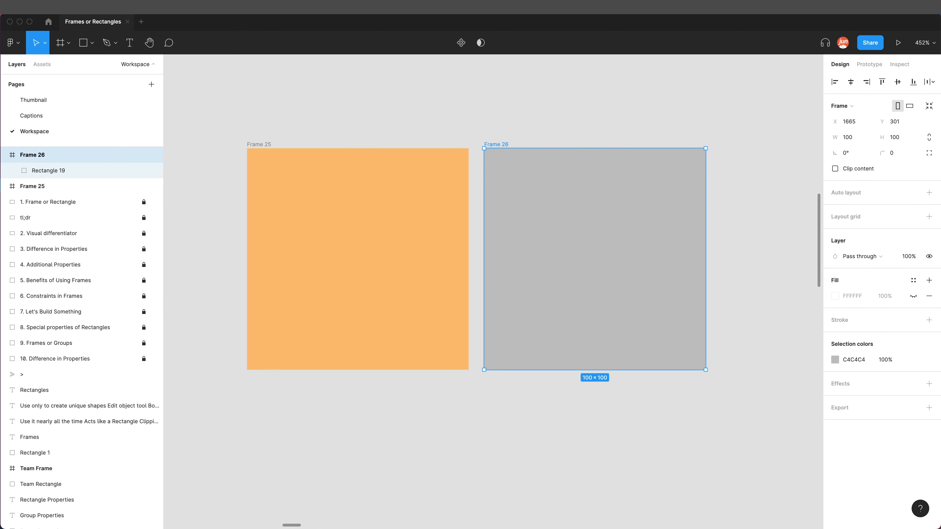
left_click(551, 181)
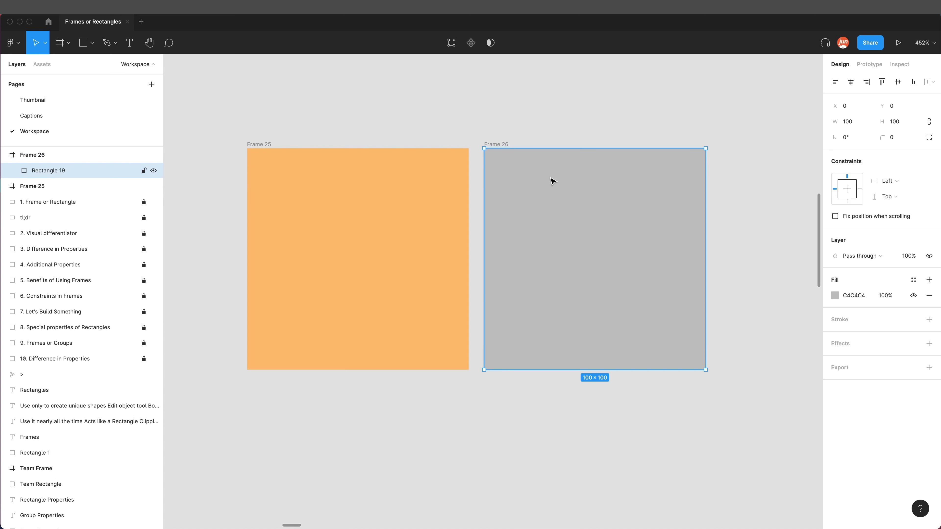
left_click_drag(527, 172, 615, 278)
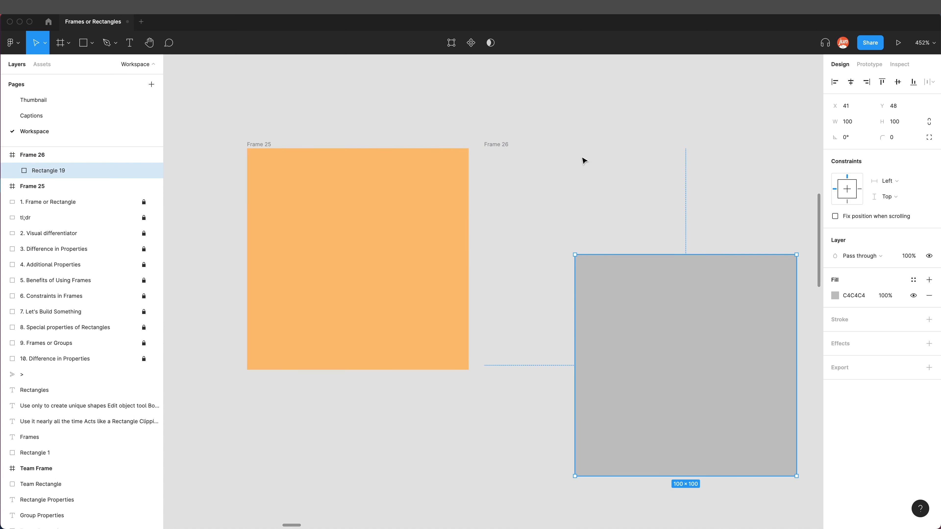
Make the hidden fill of Frame 26 visible and set it to the orange document color FEC06B
left_click(503, 147)
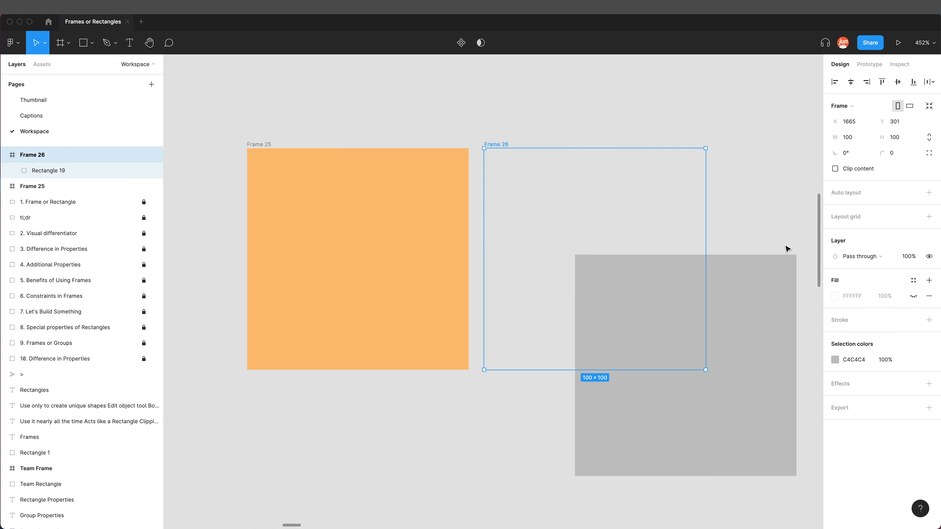
left_click(912, 300)
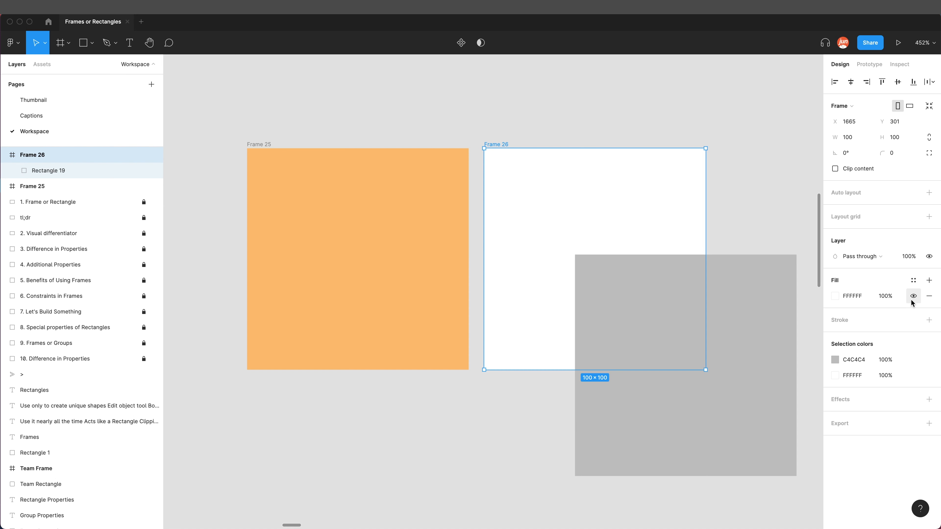
left_click(836, 296)
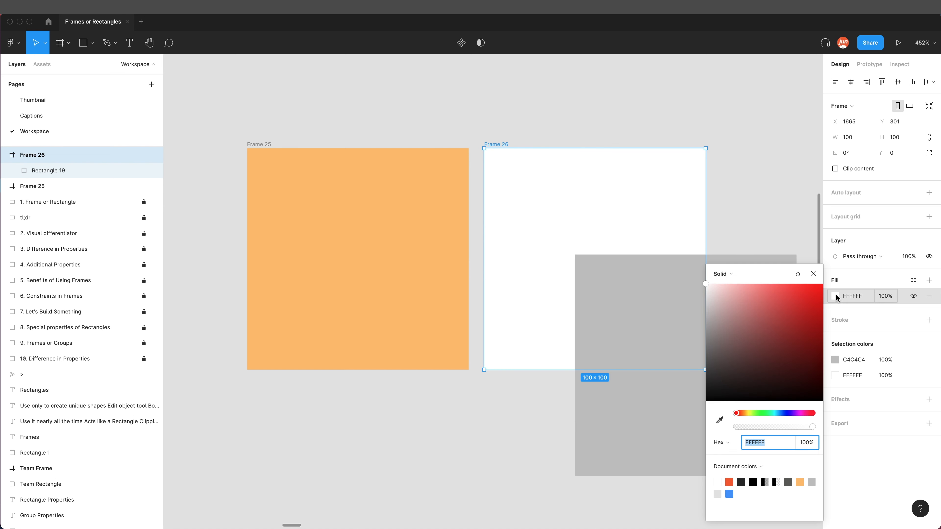
left_click(799, 480)
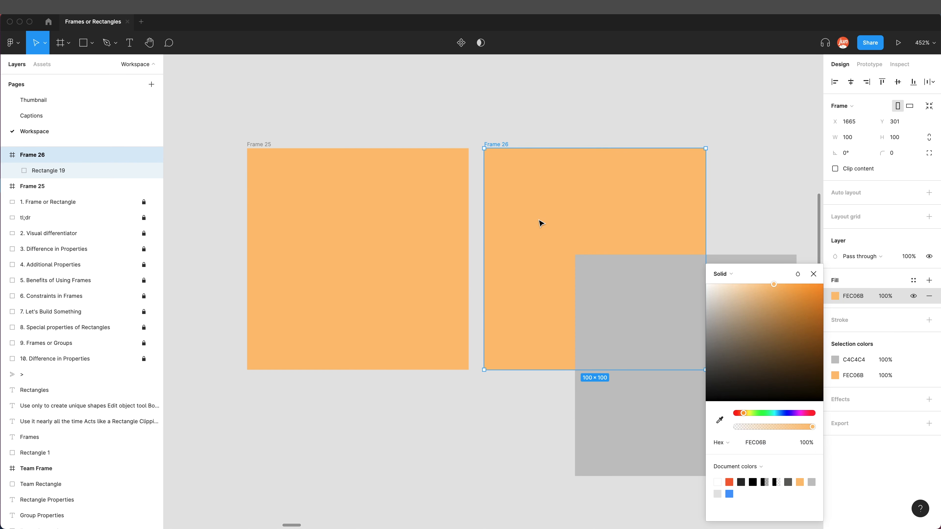
left_click(569, 102)
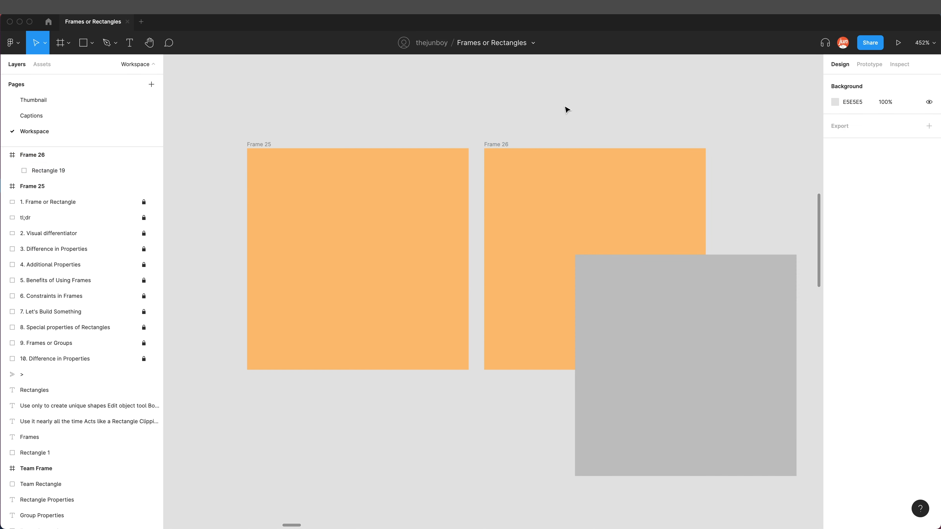
Move the gray rectangle back to X 0, Y 0 inside Frame 26 so it covers the frame
left_click(632, 332)
left_click_drag(632, 332, 540, 229)
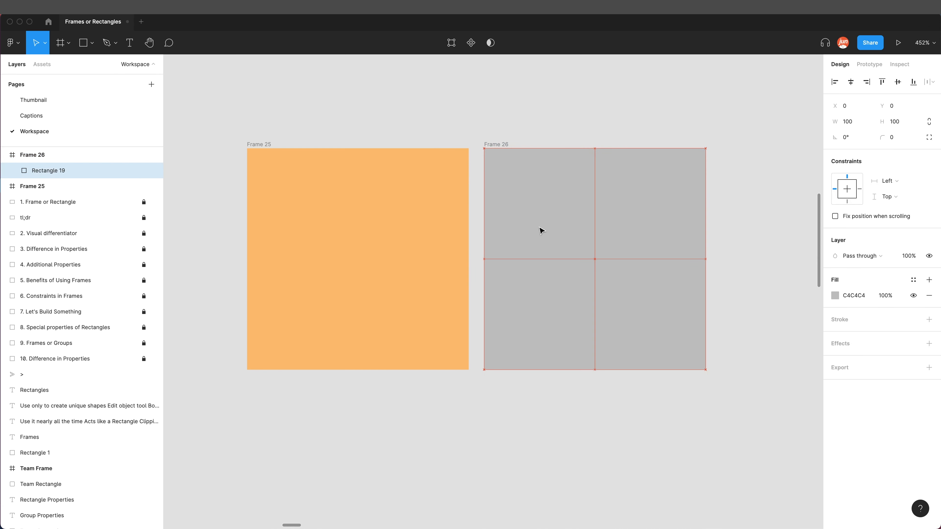
left_click(554, 129)
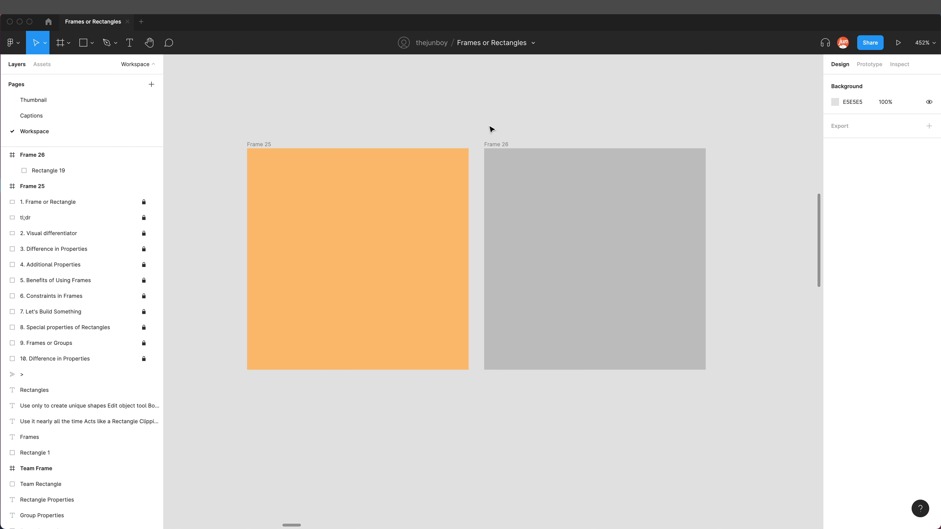
Change the fill of Frame 26 itself, behind the gray rectangle, to the red-orange document color F45D2C
left_click(486, 148)
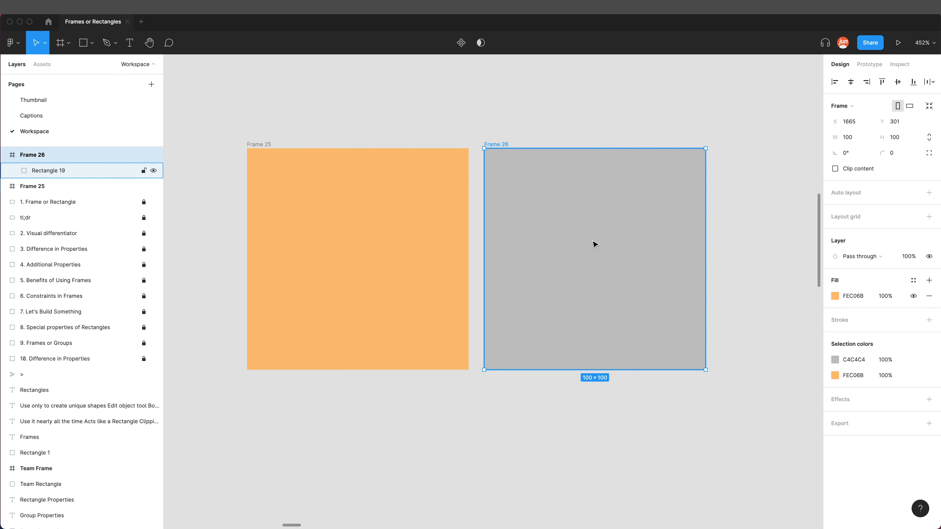
left_click(515, 143)
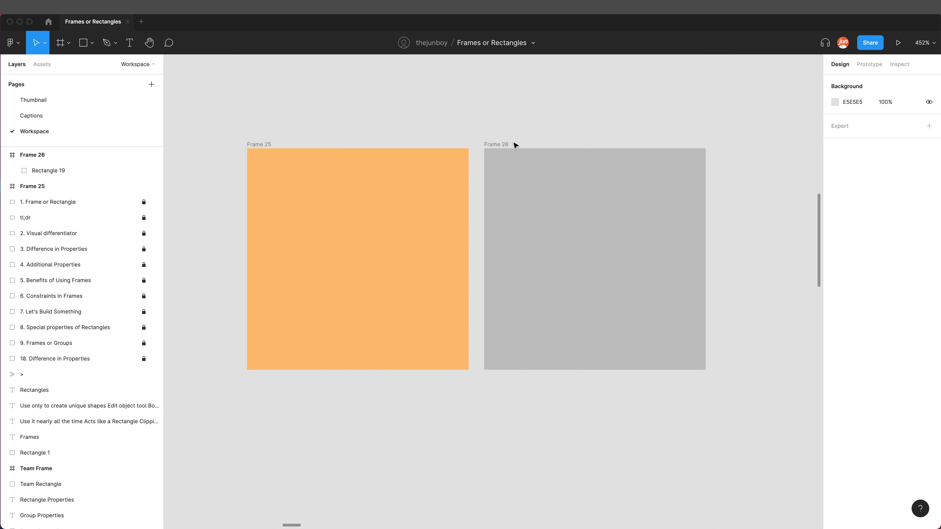
left_click(500, 147)
left_click(835, 296)
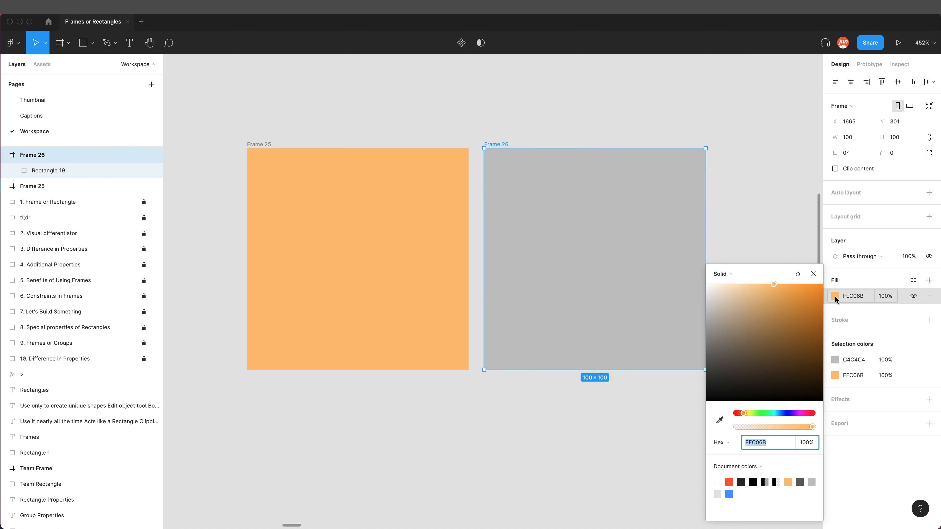
left_click(729, 482)
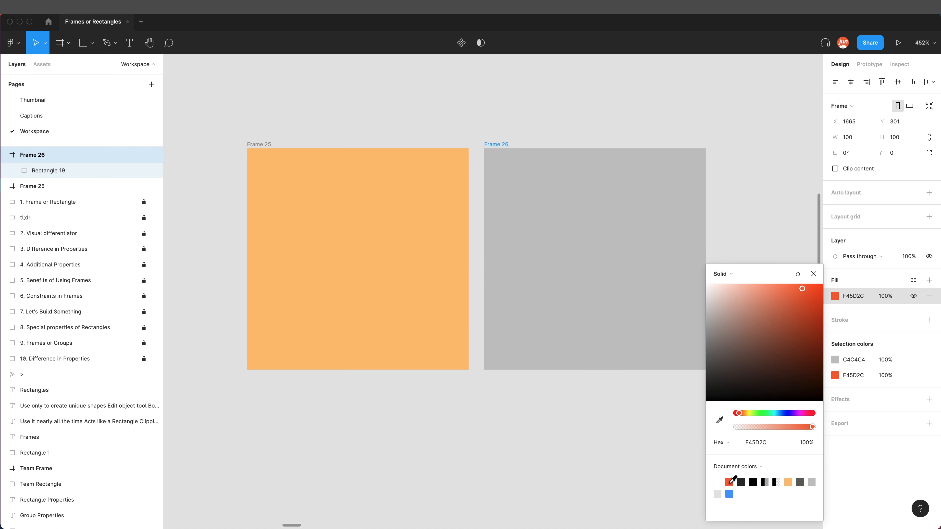
left_click(756, 157)
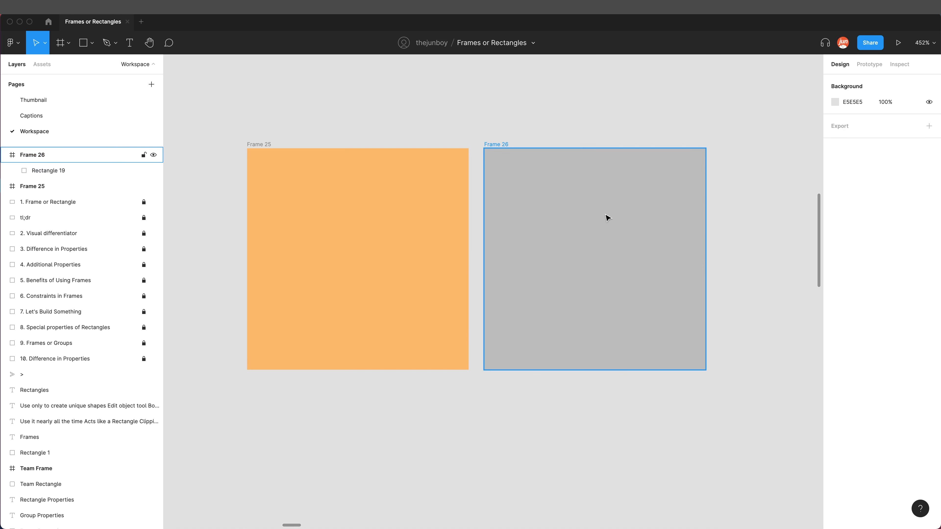
Set the fill of the gray rectangle inside Frame 26 to the red-orange document color F45D2C
left_click(593, 220)
left_click(593, 220)
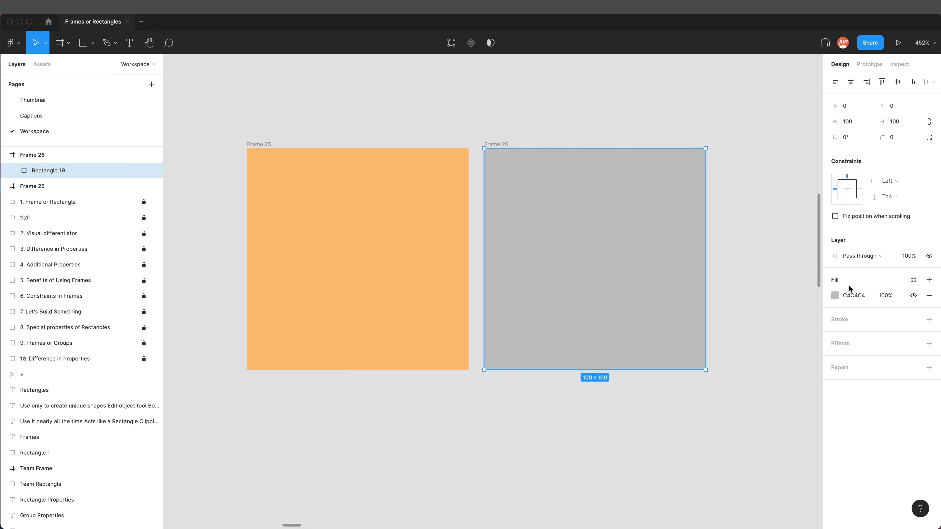
left_click(835, 296)
left_click(729, 482)
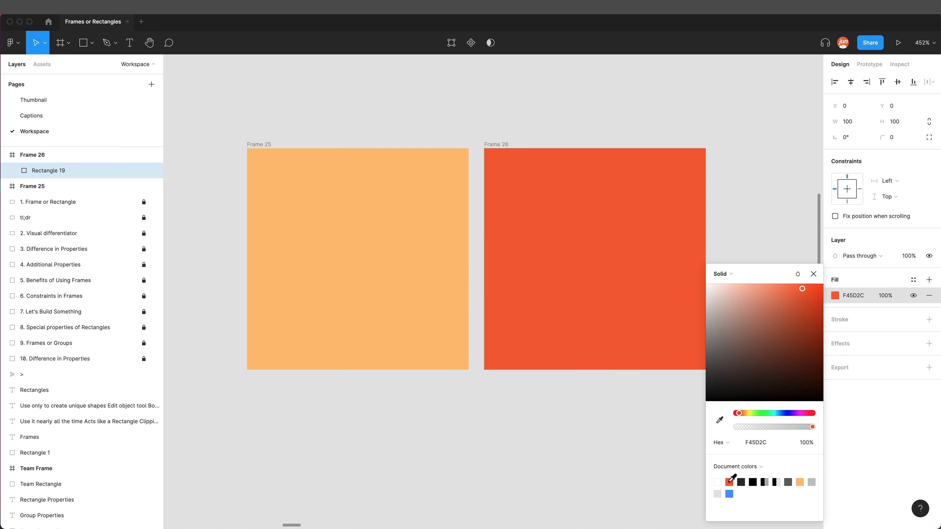
left_click(730, 217)
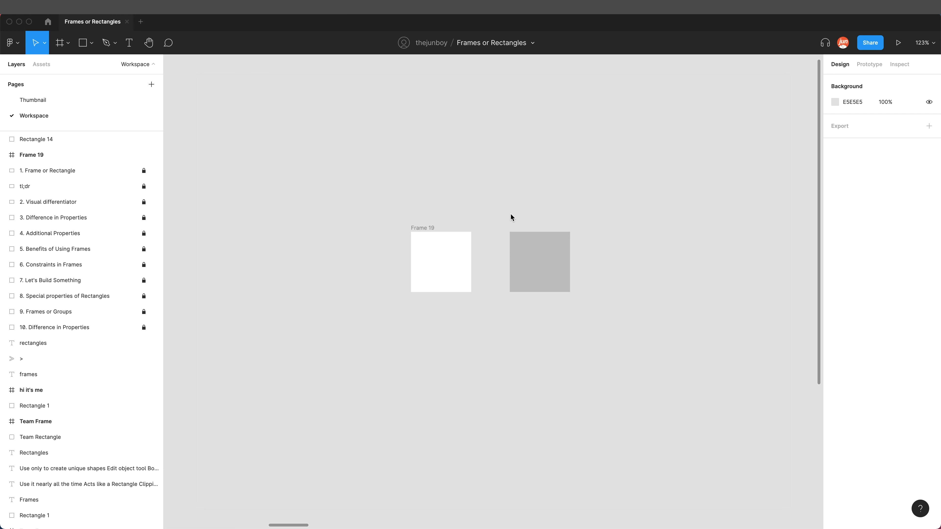
Compare the properties of the standalone gray rectangle with those of the white Frame 19, and select both shapes together
left_click(524, 252)
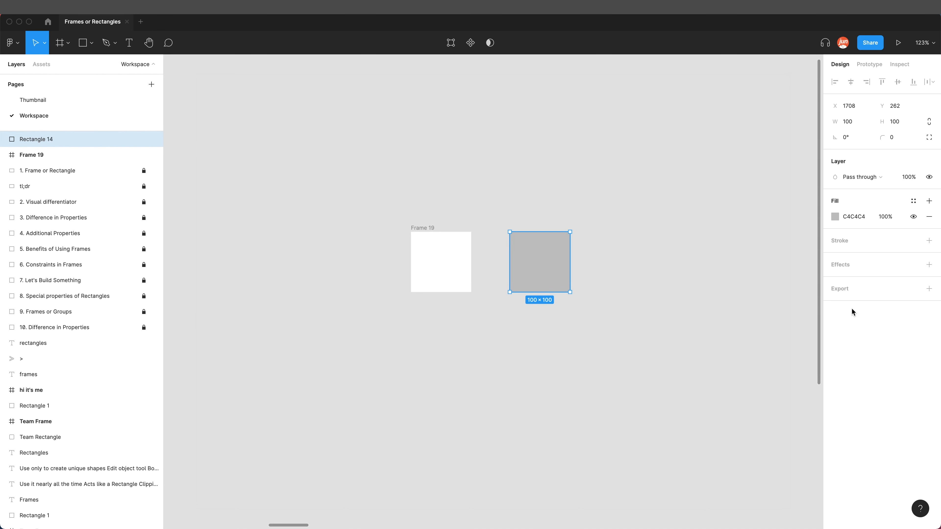
left_click(424, 229)
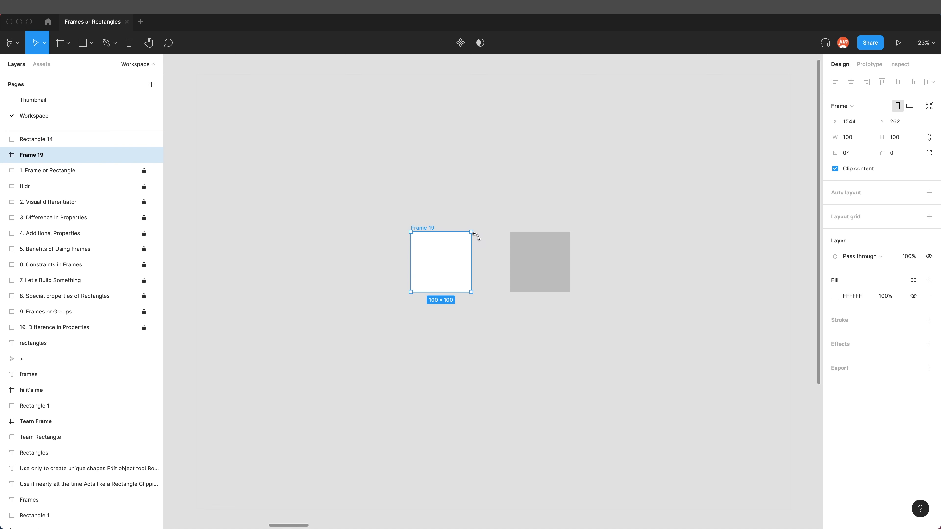
left_click(470, 207)
left_click_drag(620, 205, 374, 320)
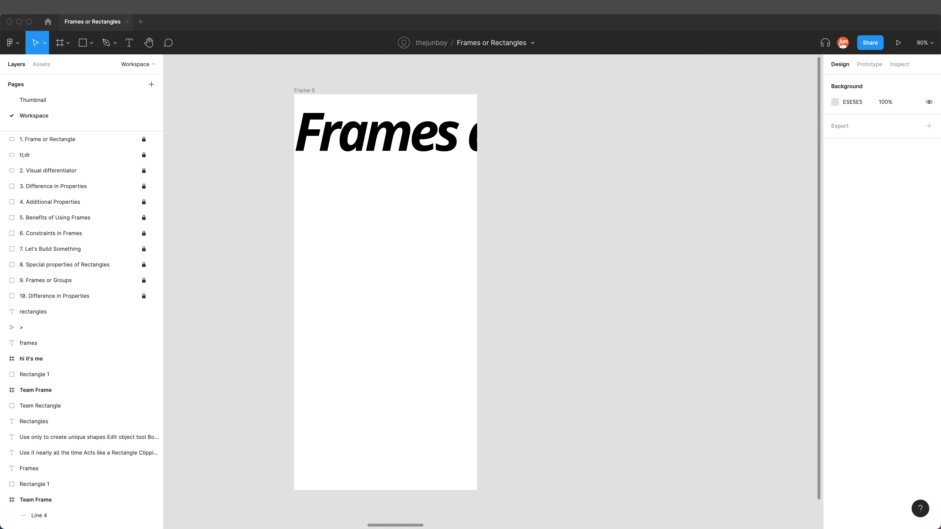
Resize Frame 6 to the Apple Watch 44mm preset and back to the iPhone 11 Pro Max preset
left_click(296, 91)
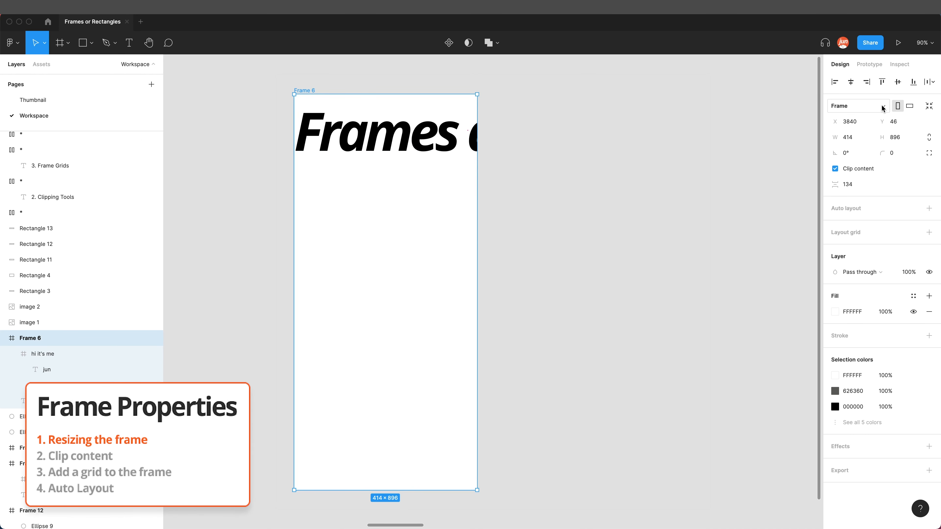
left_click(883, 108)
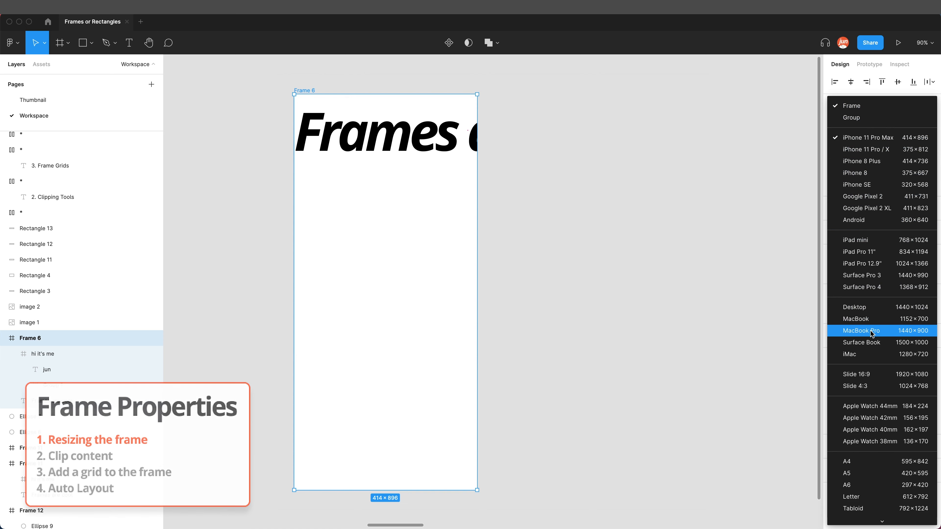
left_click(886, 411)
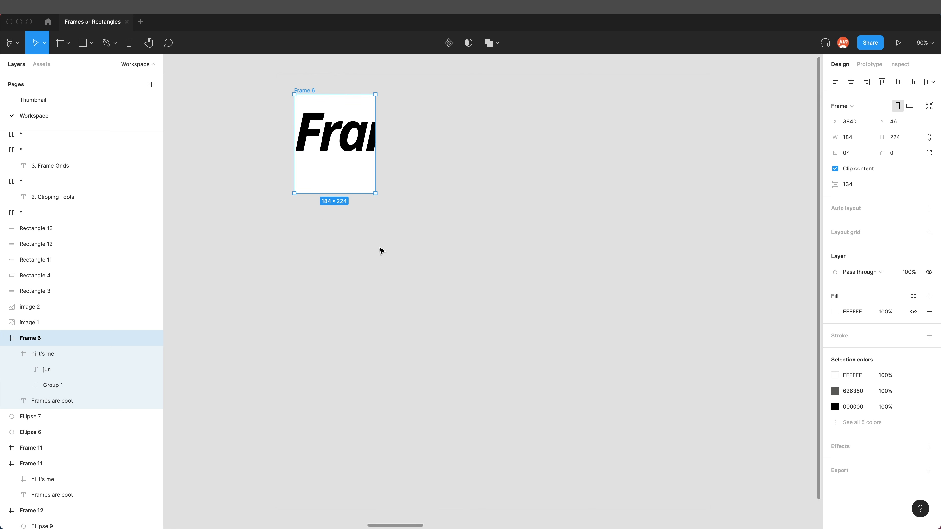
left_click(843, 106)
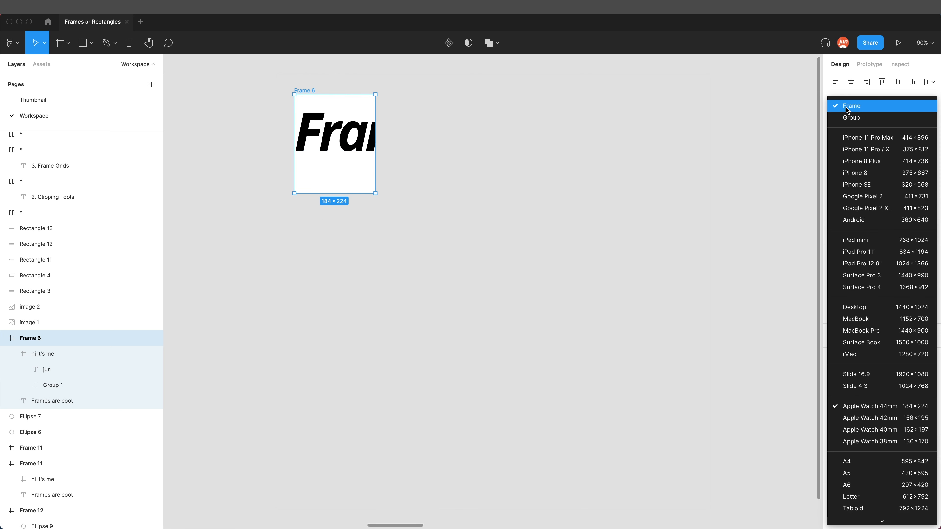
left_click(858, 139)
left_click(557, 195)
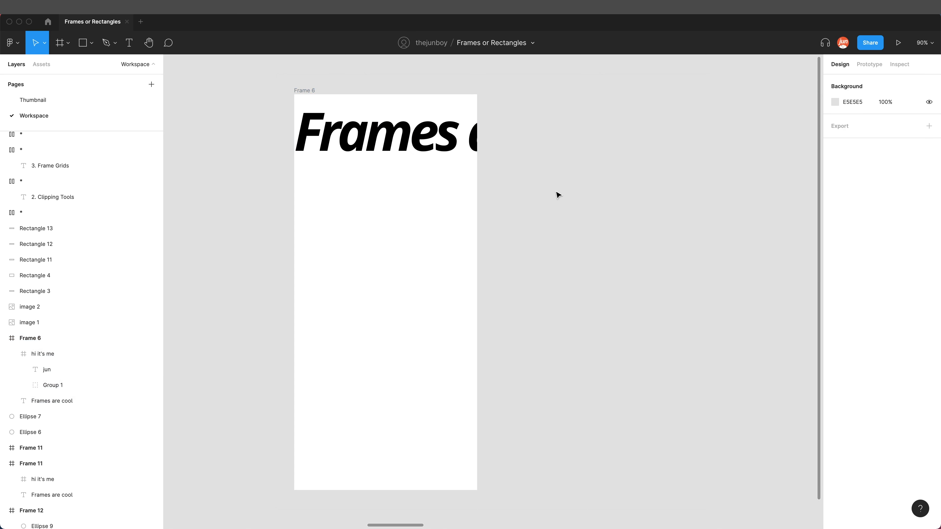
Switch the orientation of Frame 6 between landscape and portrait, ending in landscape
left_click(299, 93)
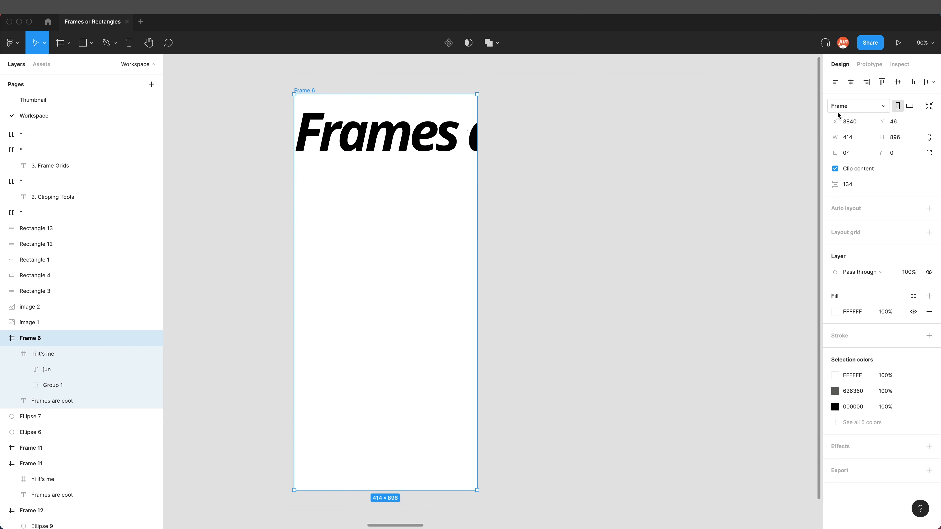
left_click(909, 107)
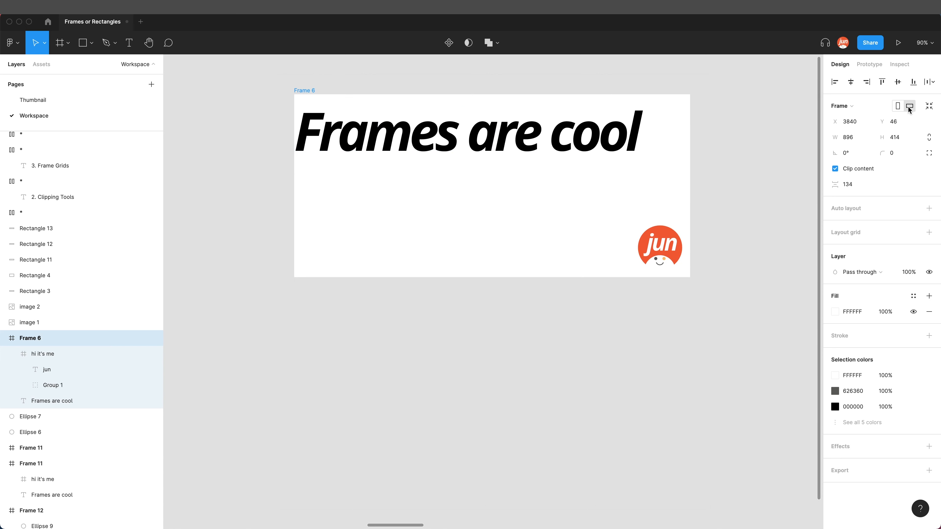
left_click(898, 107)
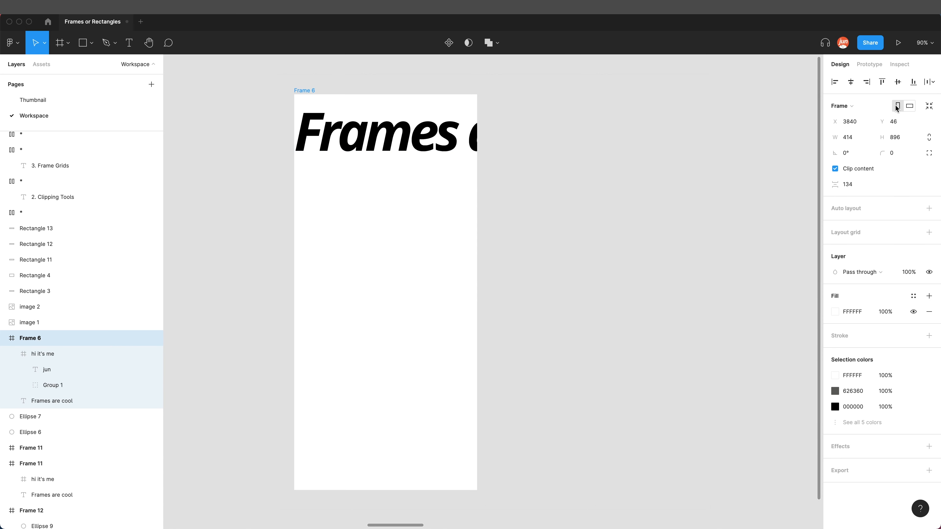
left_click(909, 107)
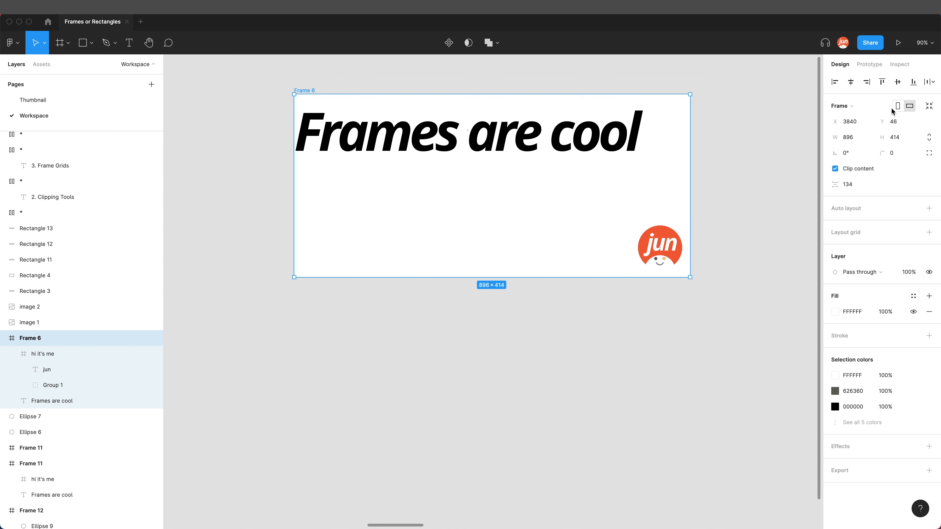
Resize Frame 6 to fit its content, and set it back to the iPhone 11 Pro Max preset
left_click(930, 107)
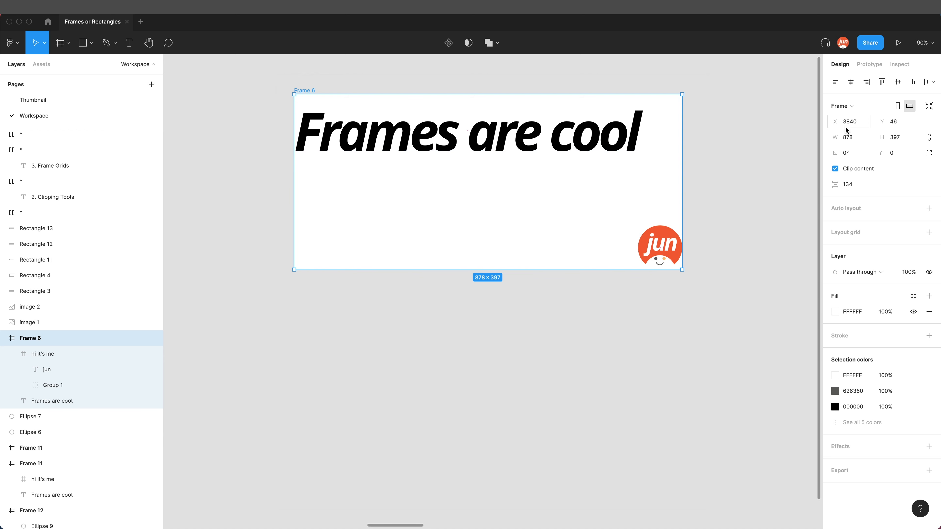
left_click(845, 106)
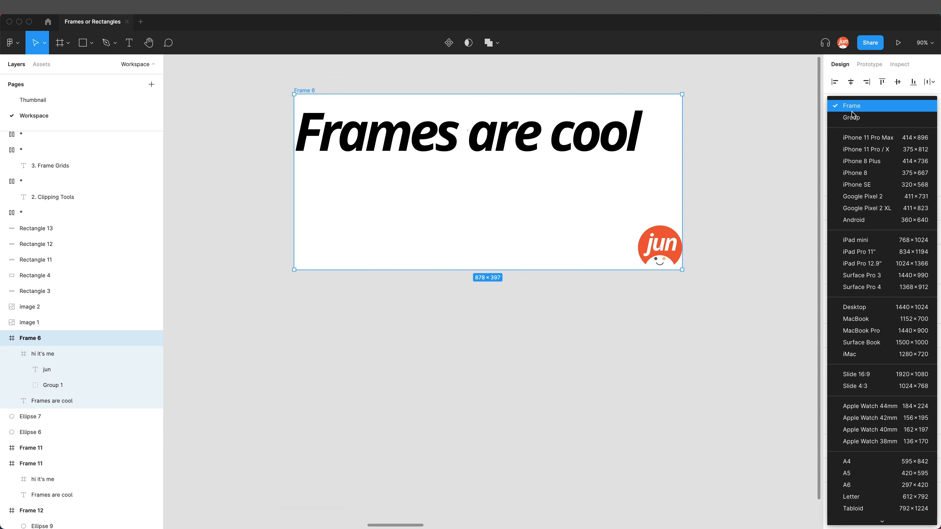
left_click(863, 139)
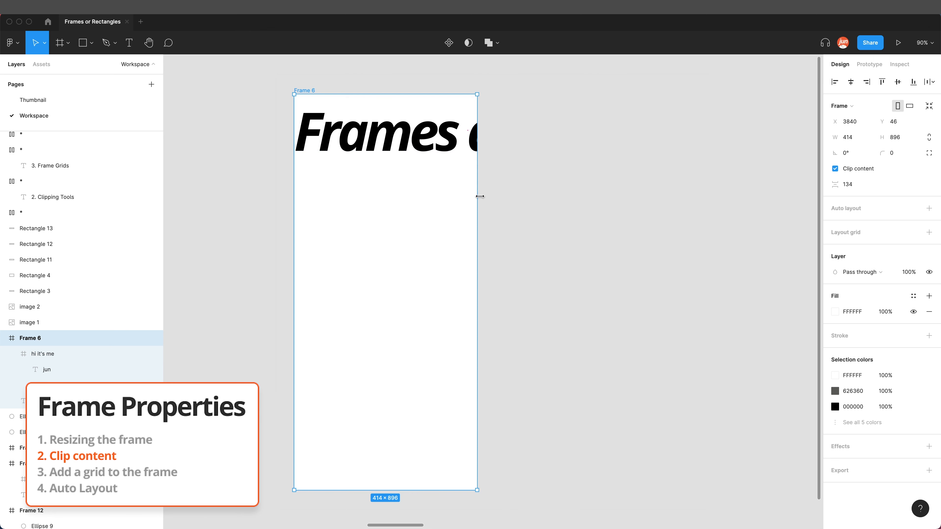
Turn Clip content off and back on for Frame 6
left_click(834, 169)
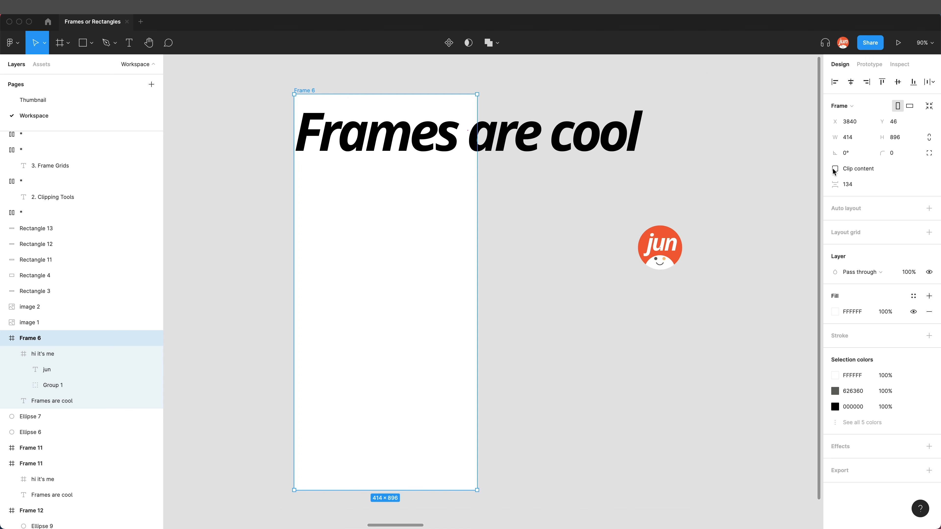
left_click(834, 169)
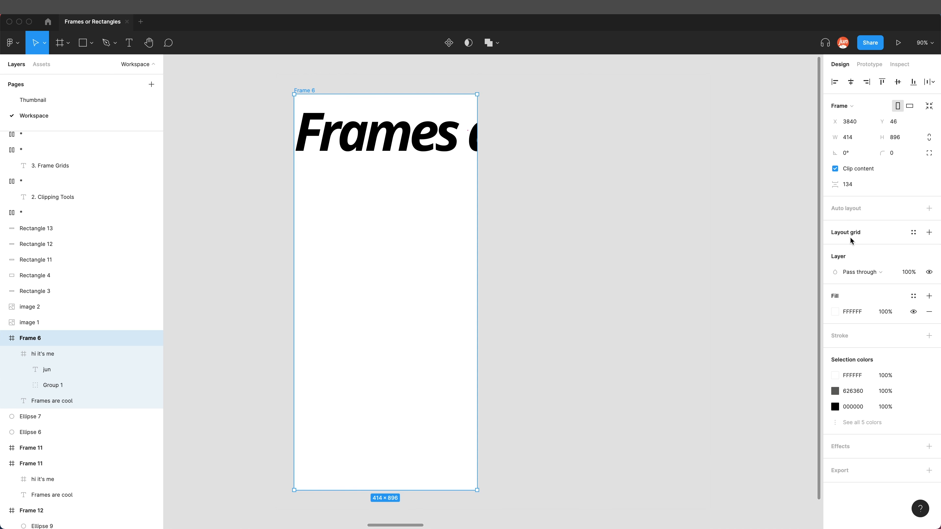
Add a layout grid to Frame 6 and change its type from Grid to Columns
left_click(929, 232)
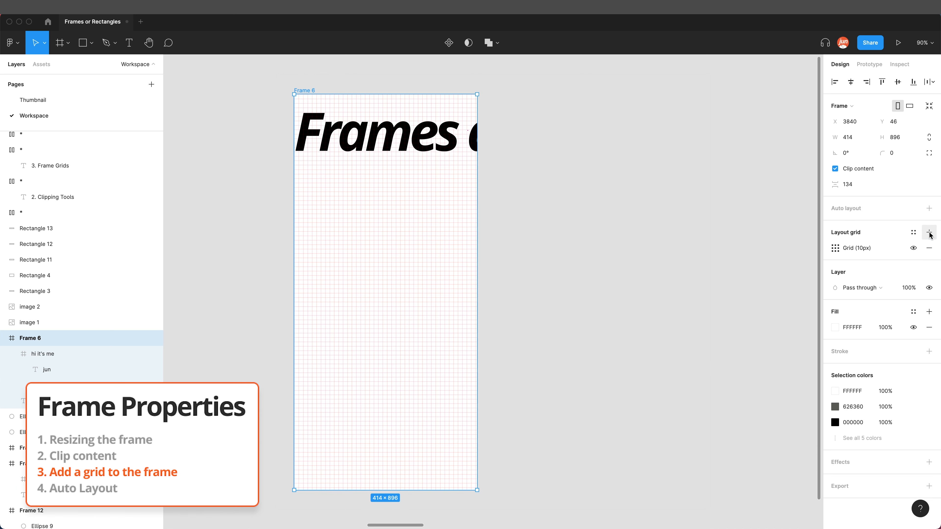
left_click(835, 247)
left_click(721, 250)
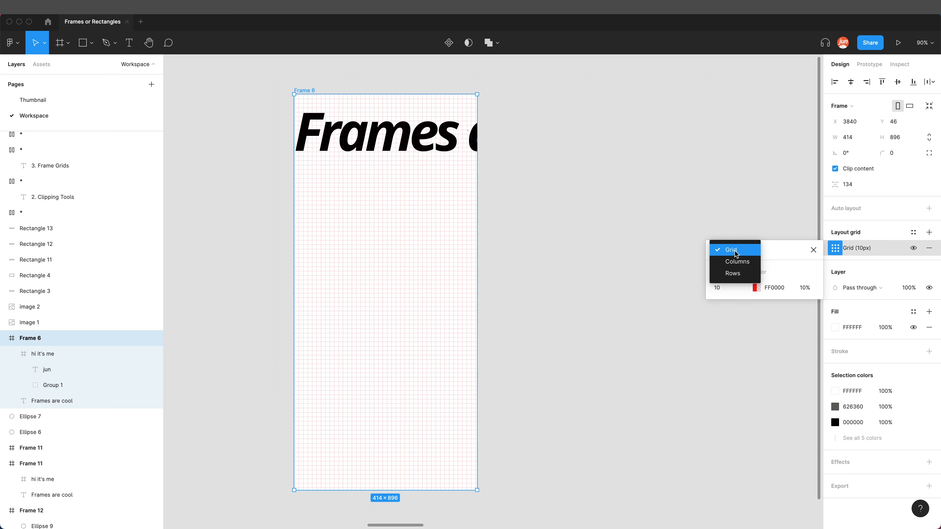
left_click(734, 261)
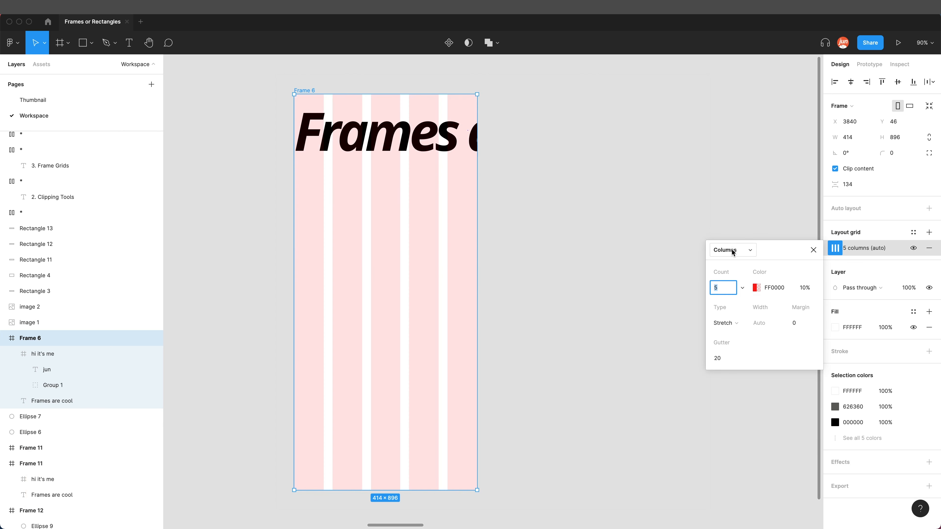
Change Frame 6's layout grid from Columns to Rows, and remove the grid from the frame
left_click(735, 249)
left_click(731, 263)
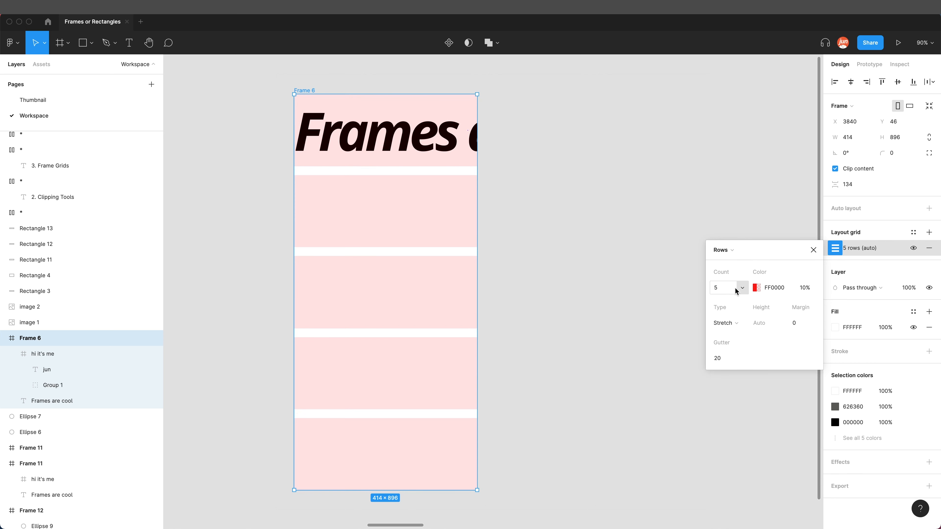
left_click(813, 250)
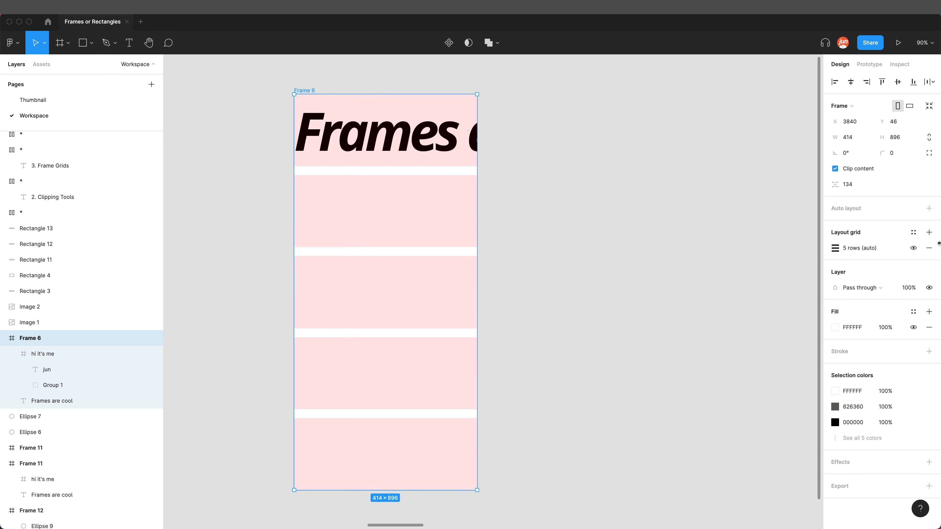
left_click(929, 248)
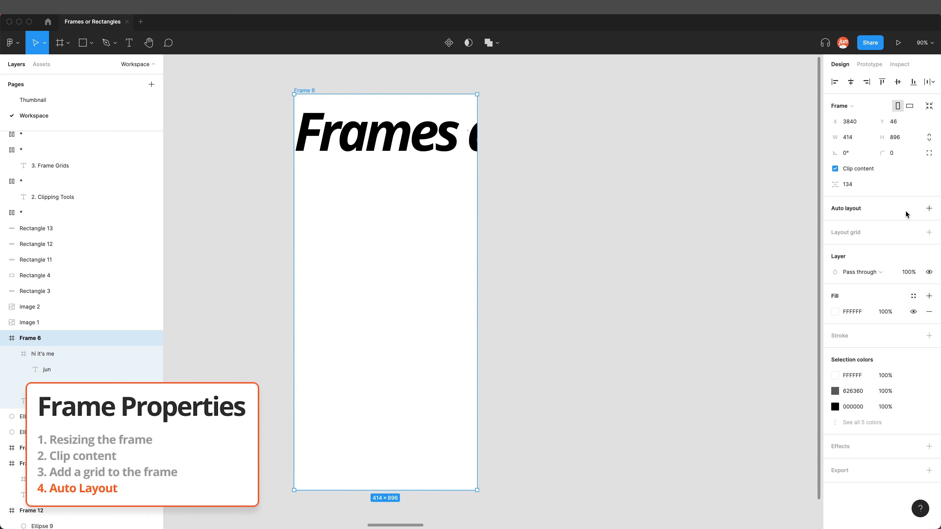
Turn off Clip content on Frame 6 and apply auto layout with 50 spacing between items
left_click(851, 171)
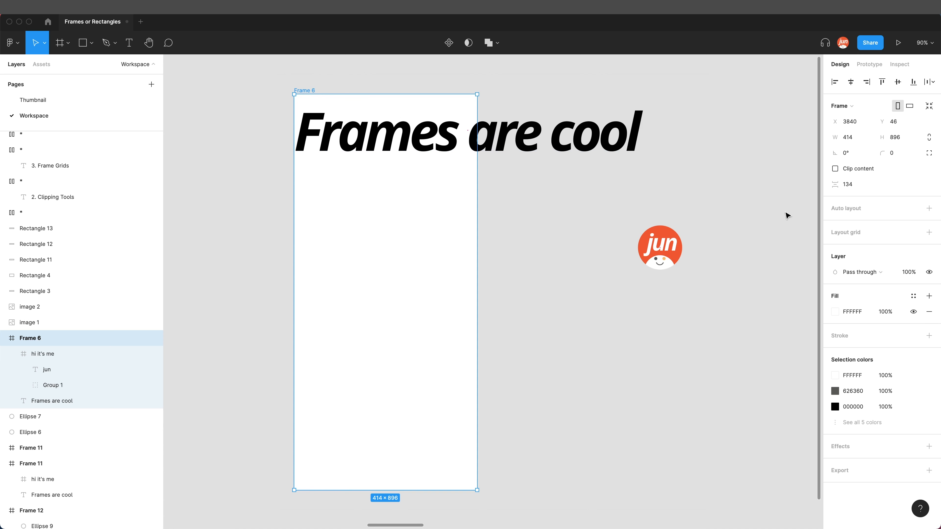
left_click(929, 208)
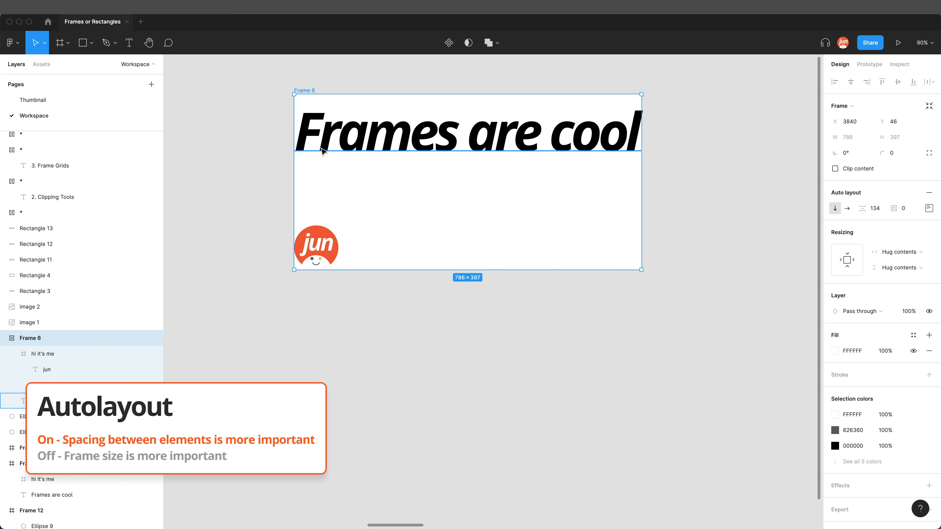
left_click(870, 208)
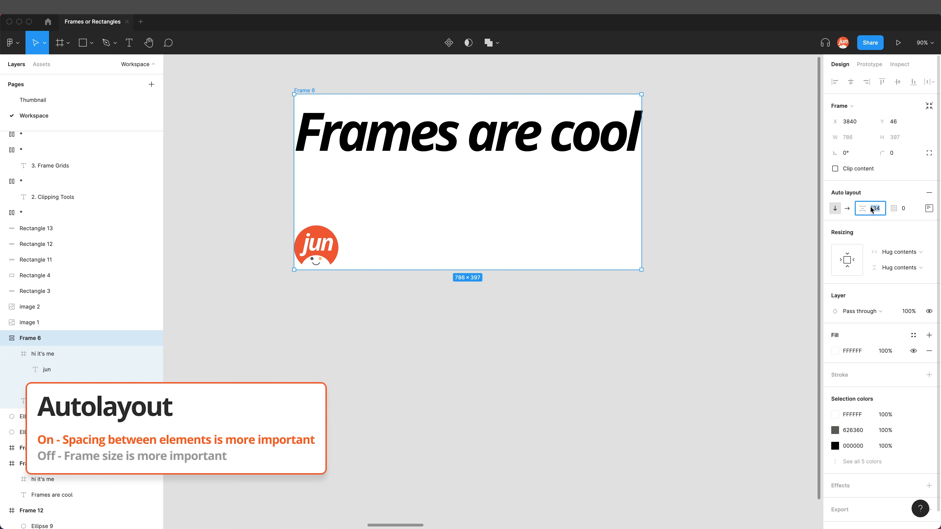
type("50")
key("Return")
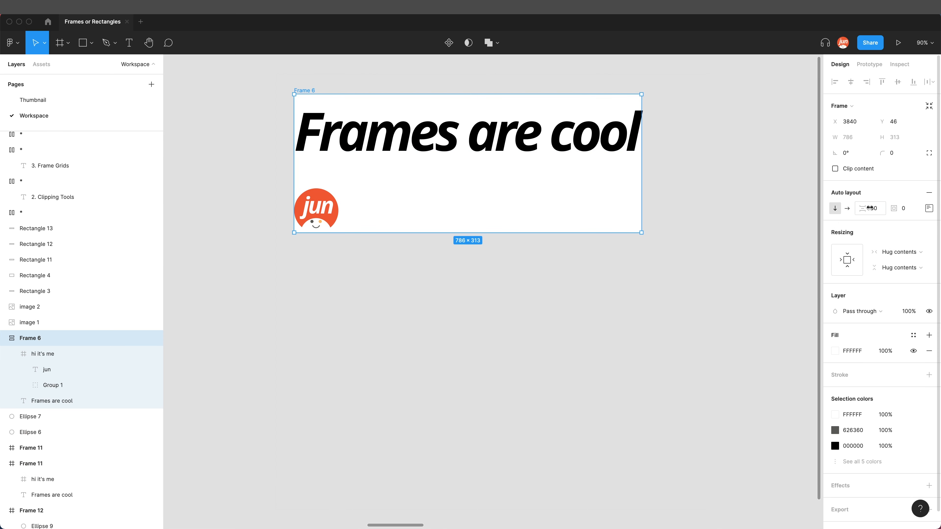
left_click(695, 243)
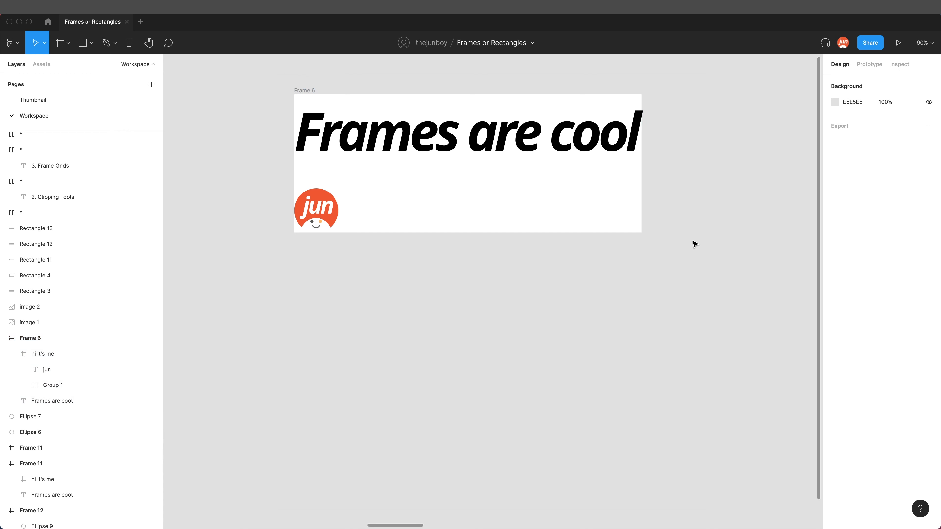
Undo the spacing change and the auto layout on Frame 6
key("super+z")
key("super+z")
key("super+z")
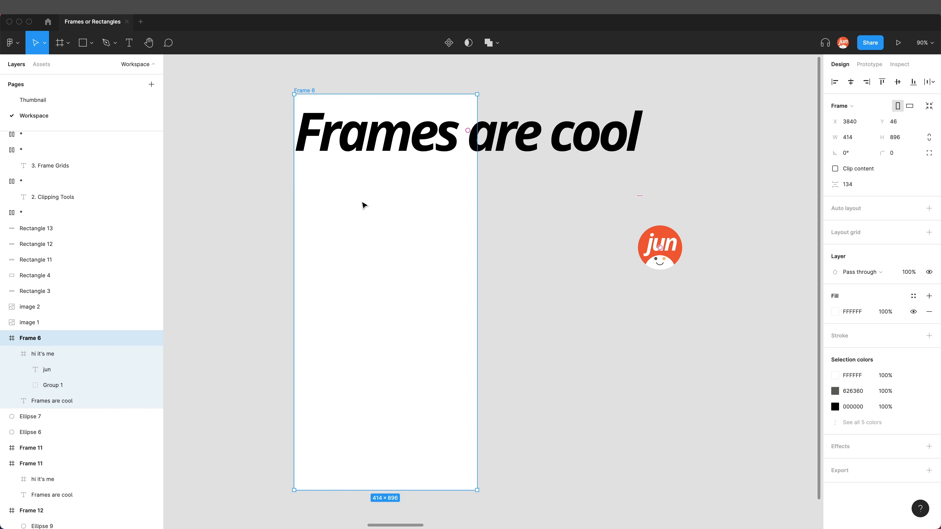
left_click(847, 108)
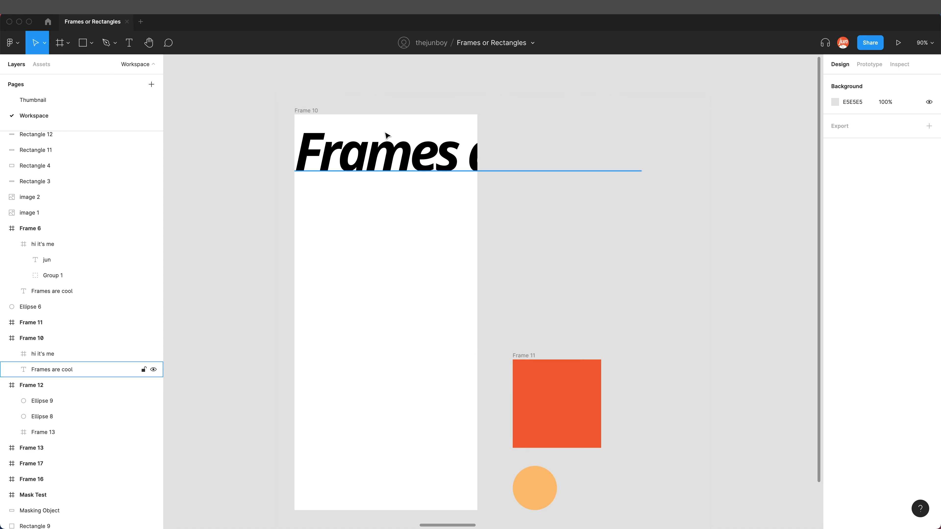
Move the red Frame 11 into Frame 10, horizontally centred at about X 107, Y 534
left_click(539, 374)
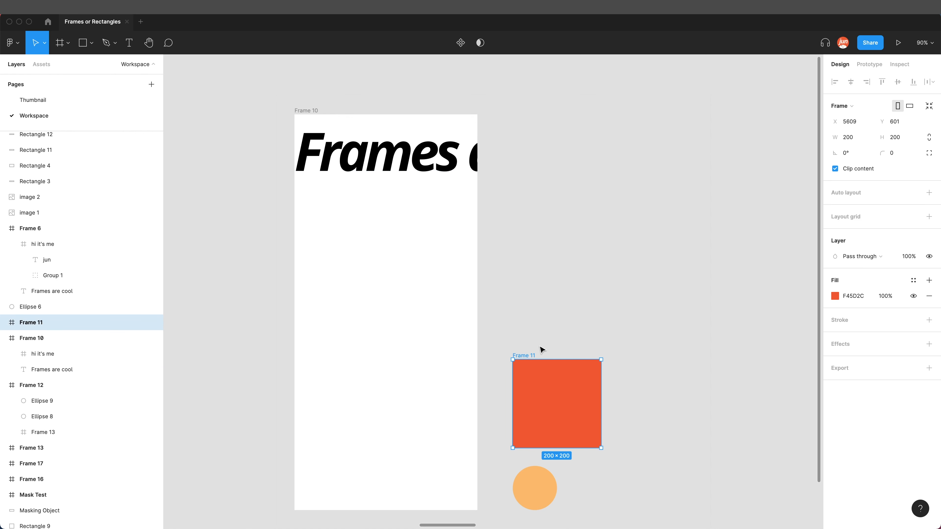
left_click_drag(533, 357, 361, 348)
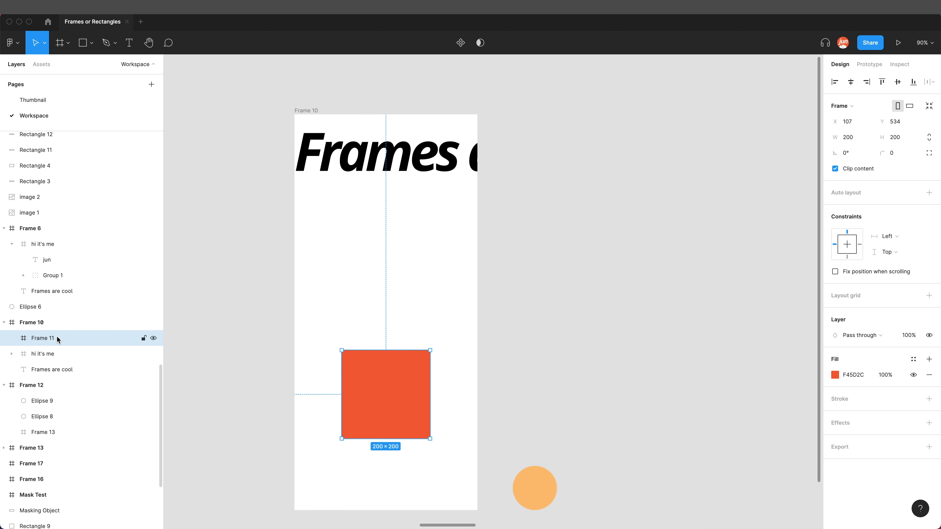
left_click(574, 492)
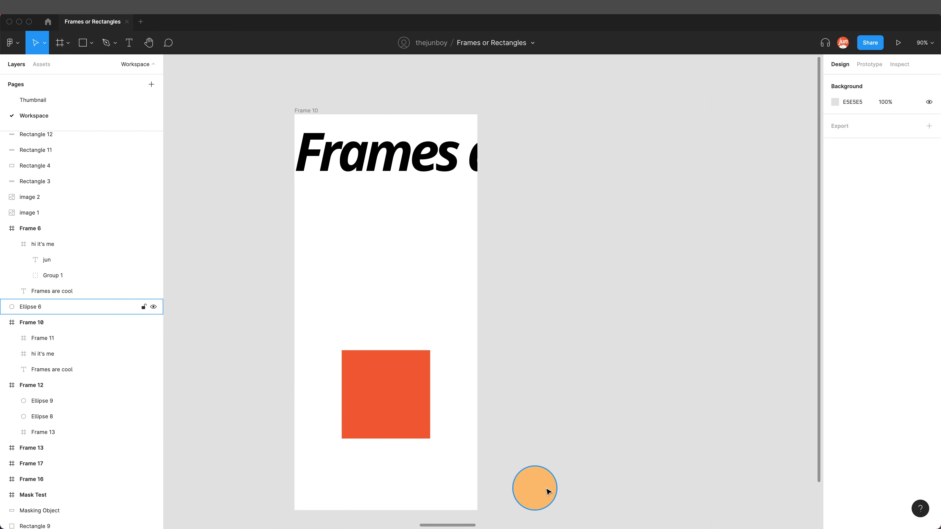
Move the orange circle into Frame 11 and place it at that frame's origin, X 0 and Y 0
left_click_drag(548, 492, 559, 410)
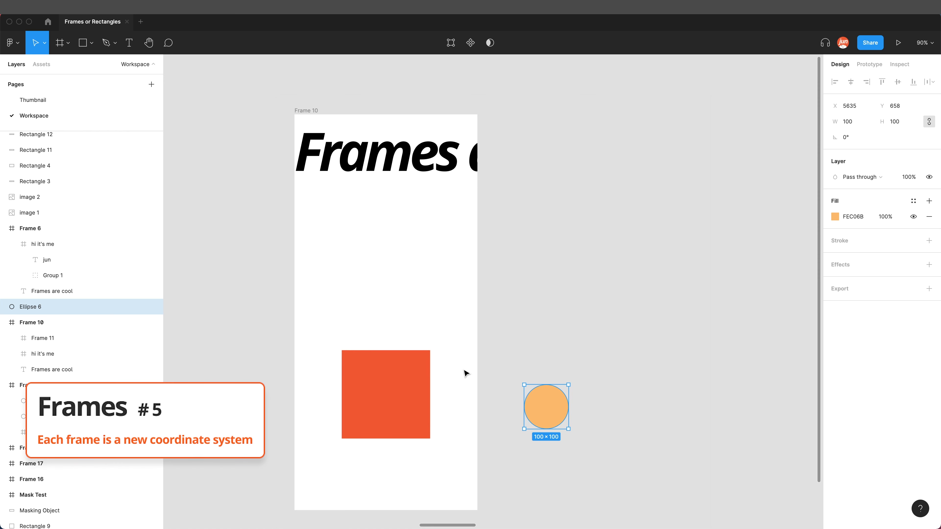
left_click_drag(542, 414, 384, 411)
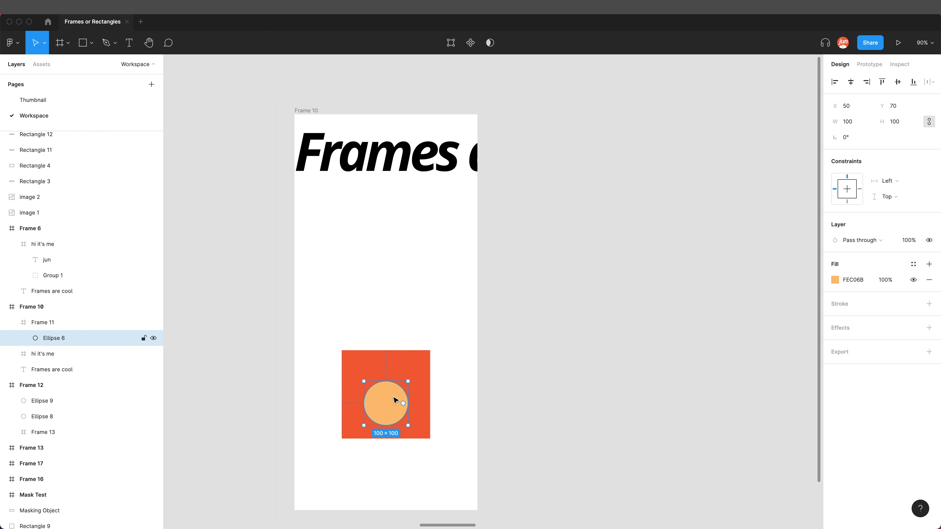
left_click_drag(394, 399, 370, 369)
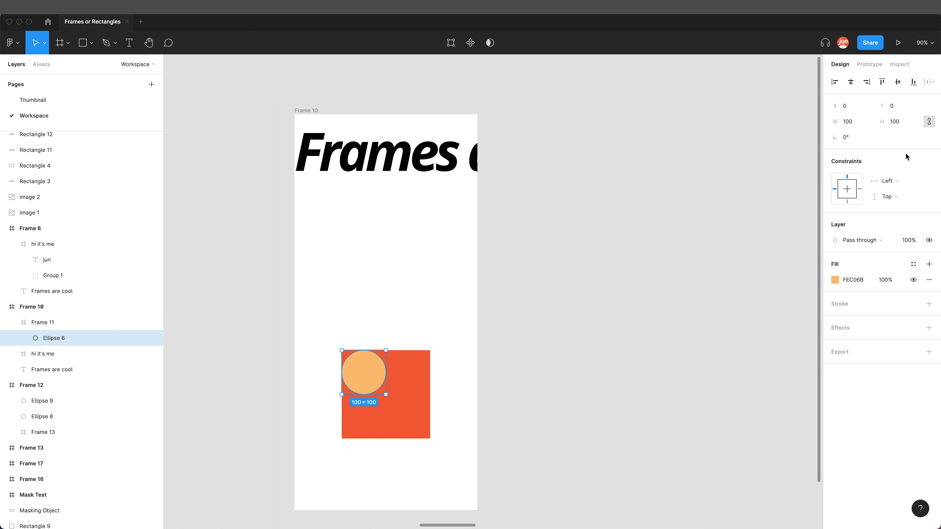
Set the orange circle's position inside Frame 11 to X 10 and Y 10
left_click(856, 111)
left_click(894, 107)
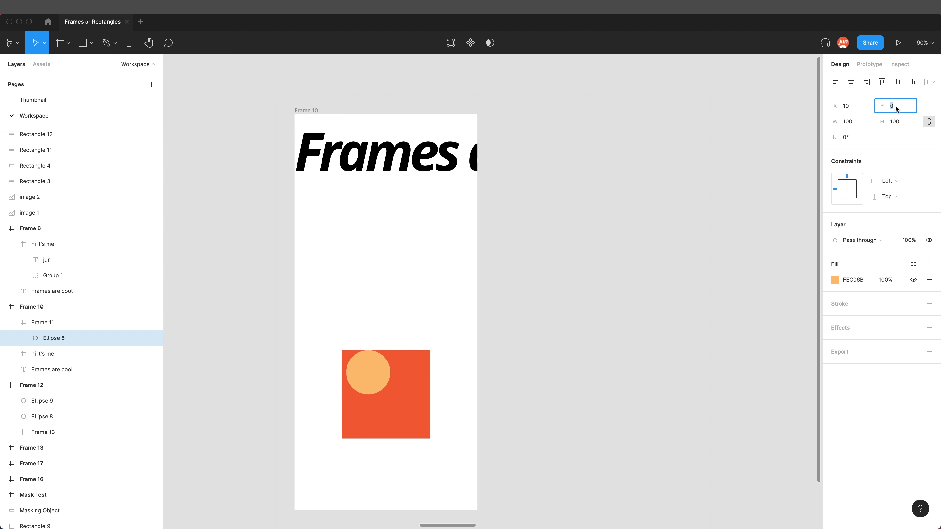
type("10")
key("Return")
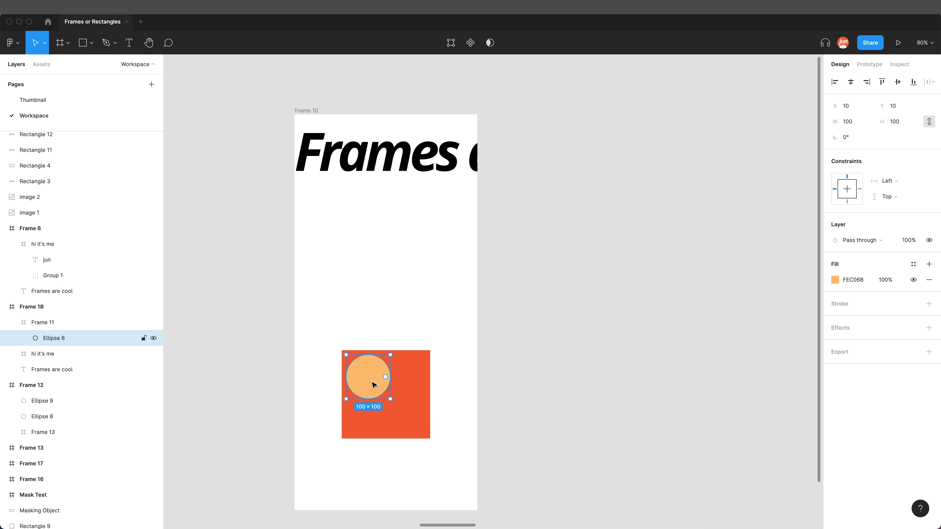
Take the orange circle out of Frame 11, enlarge it to about 310 × 264, and nest it overlapping Frame 11's lower right part
left_click_drag(373, 384, 555, 421)
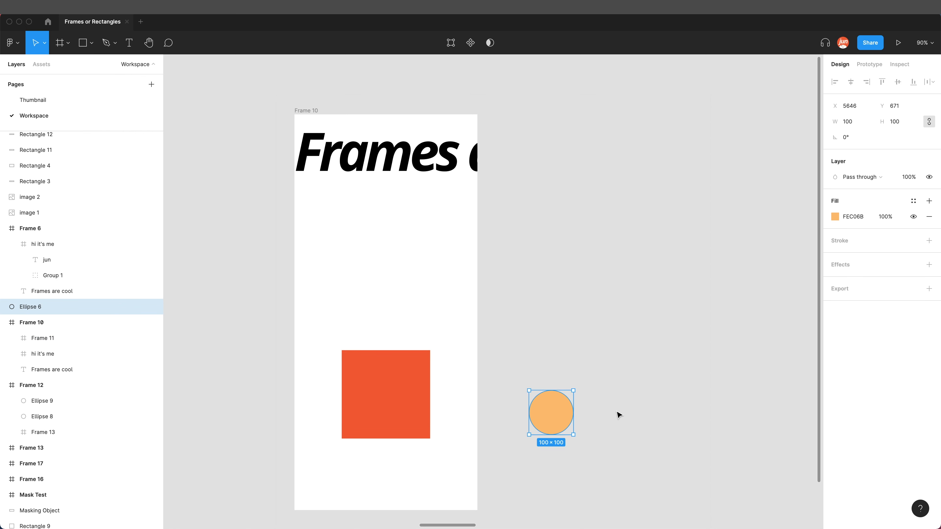
left_click_drag(572, 434, 665, 506)
left_click_drag(609, 464, 451, 443)
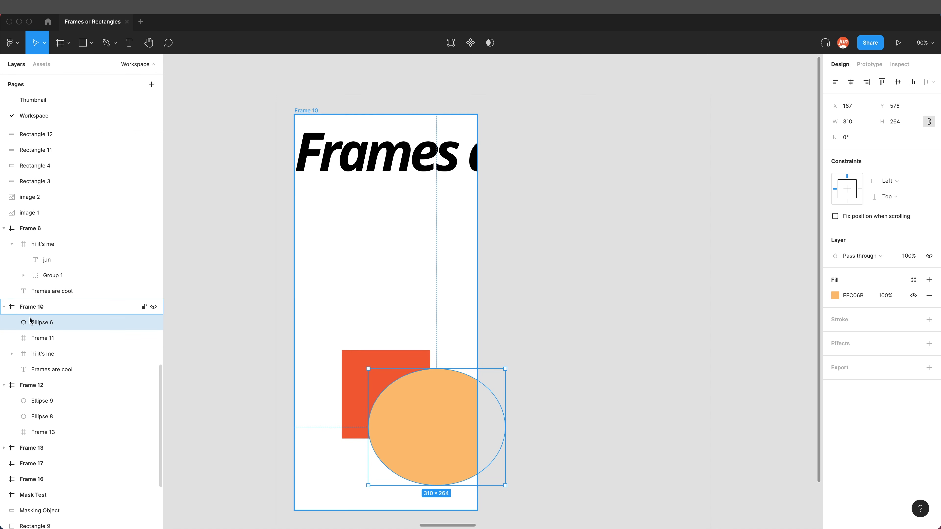
mouse_move(67, 322)
left_mouse_down()
mouse_move(57, 338)
mouse_move(70, 337)
left_mouse_up()
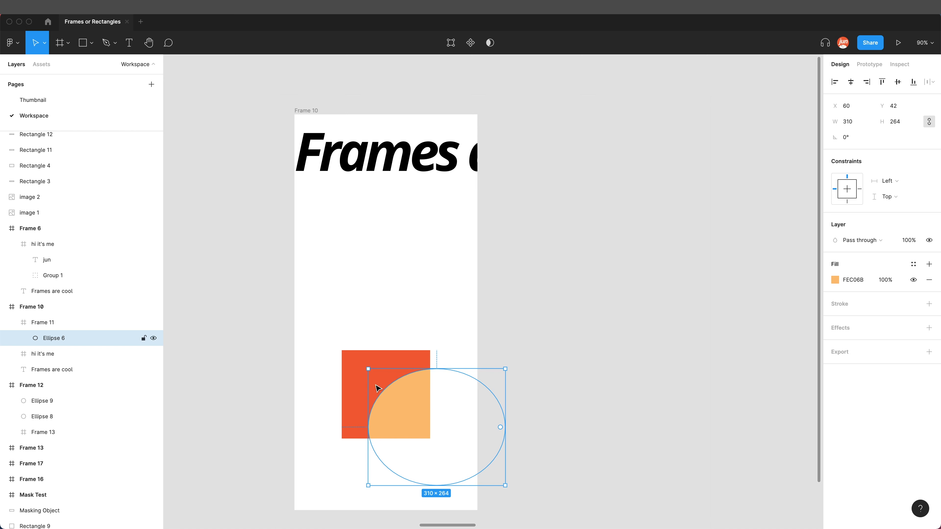
Turn Clip content off and back on for Frame 11
left_click(358, 368)
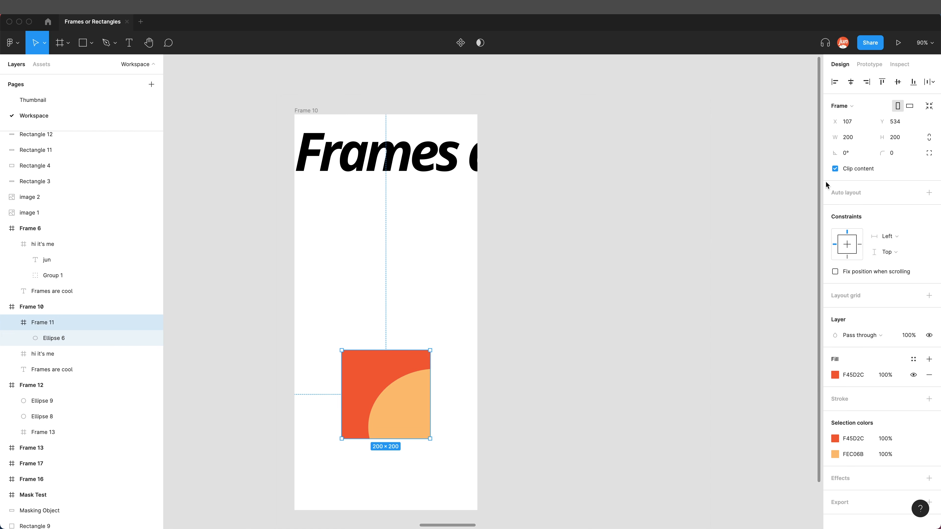
left_click(849, 168)
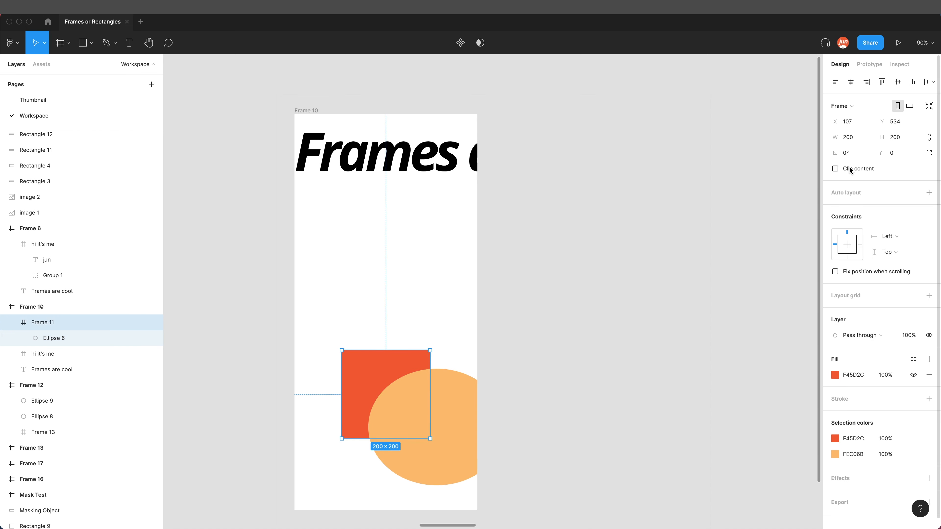
left_click(849, 169)
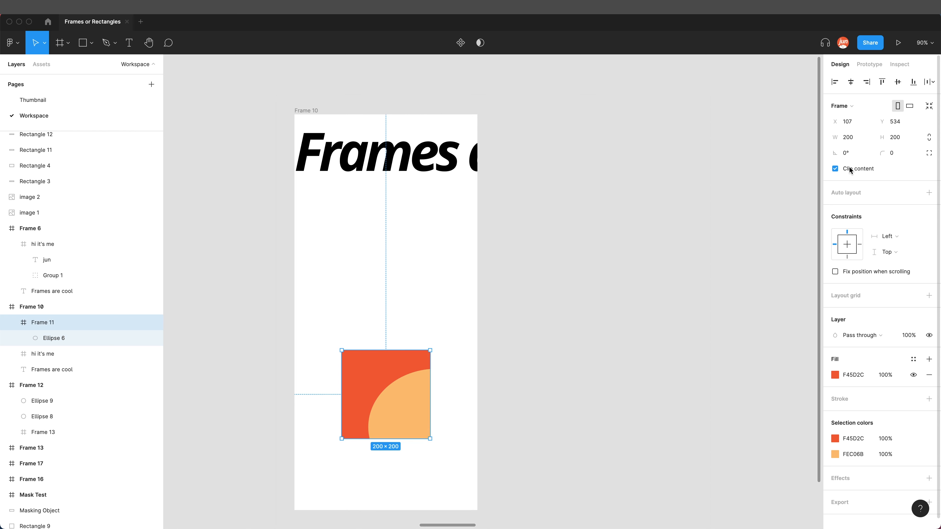
Take the ellipse out of Frame 11, shrink it to about 41 × 37, and place it back inside Frame 11
left_click(395, 405)
left_click_drag(395, 405, 567, 378)
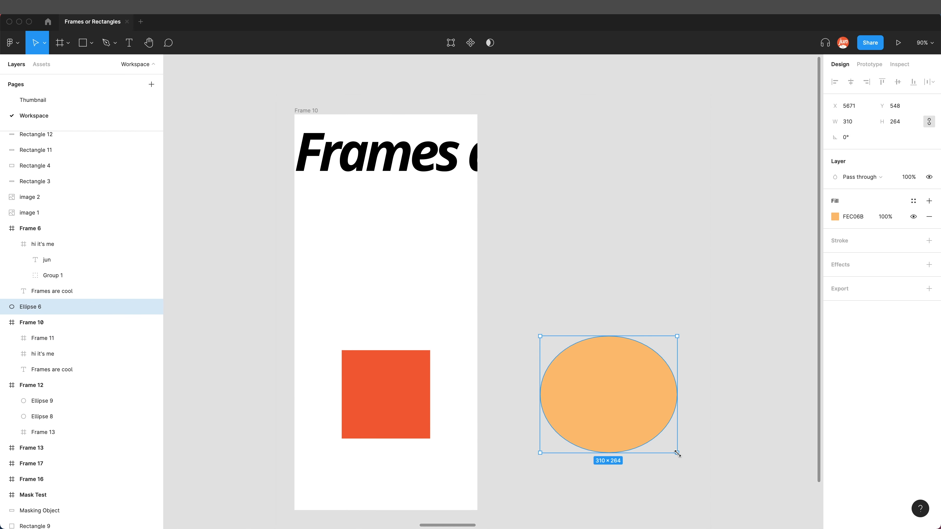
left_click_drag(677, 453, 559, 353)
left_click(615, 357)
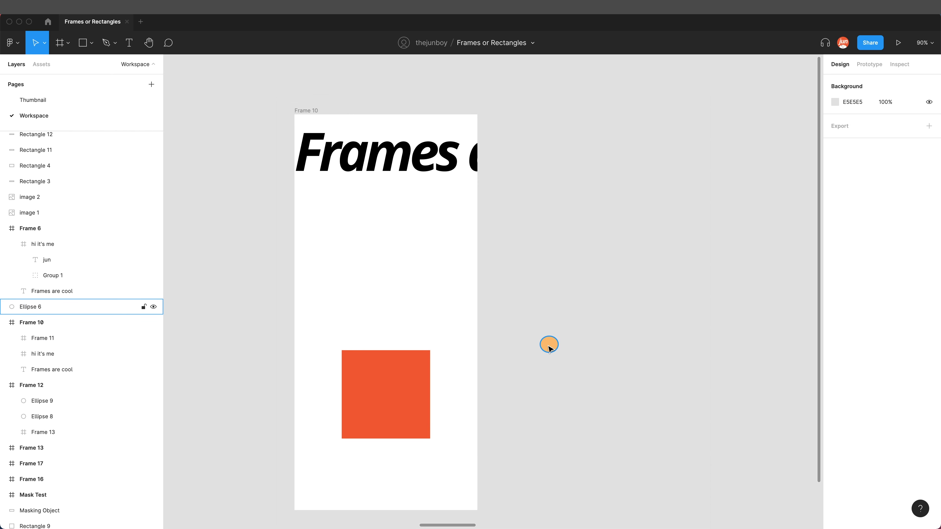
left_click_drag(549, 346, 406, 427)
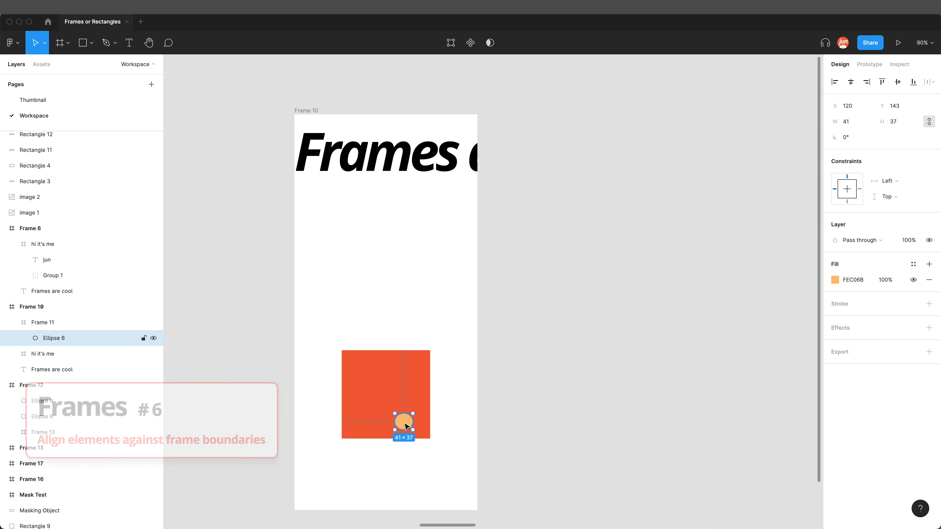
Align the small ellipse to Frame 11's left, top, right and bottom edges in turn
left_click(834, 82)
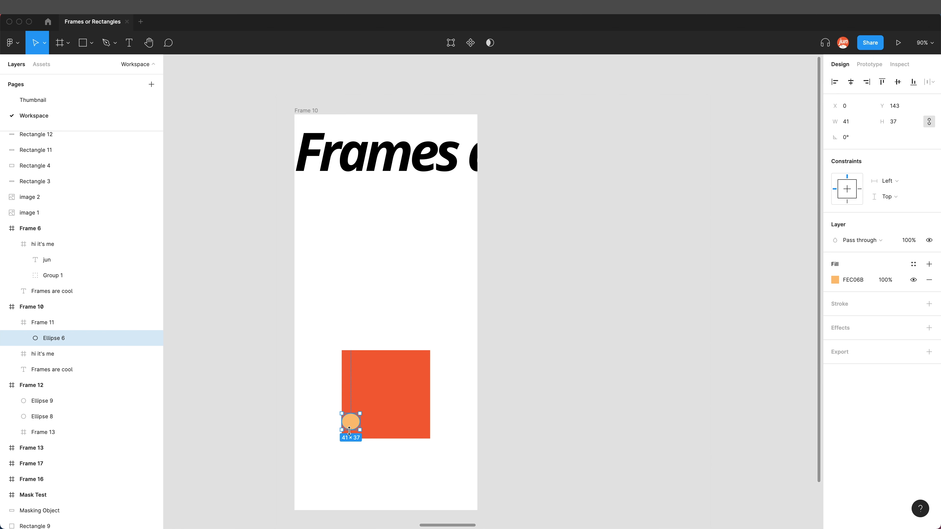
left_click(882, 82)
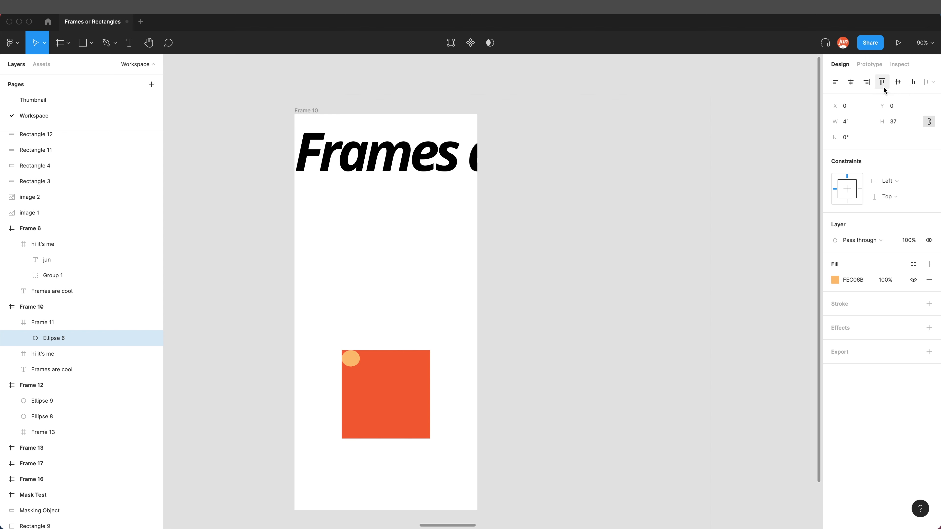
left_click(868, 84)
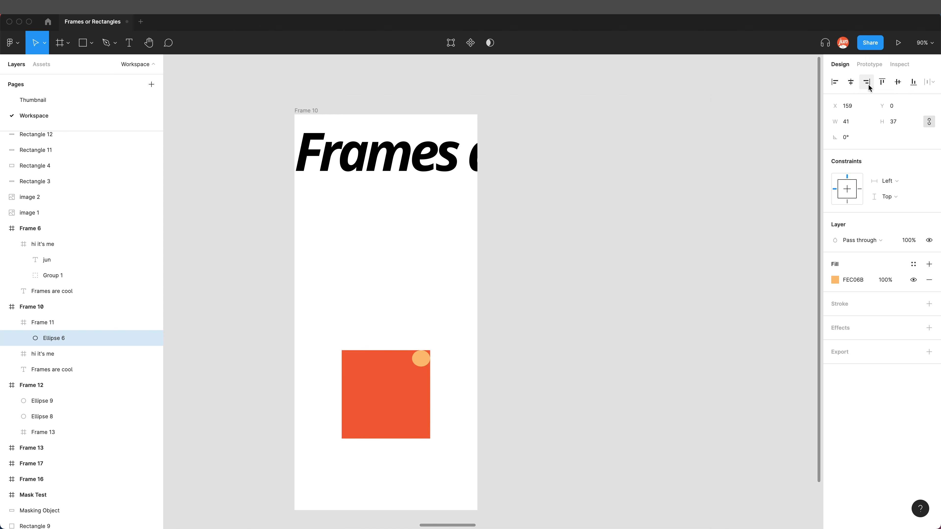
left_click(913, 81)
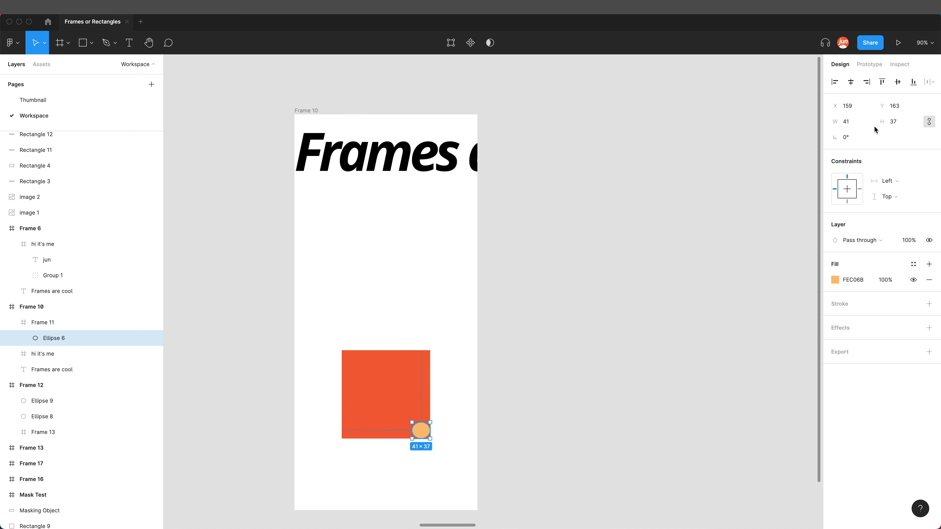
Centre the ellipse horizontally and vertically in Frame 11, and centre Frame 11 vertically in Frame 10
left_click(851, 81)
left_click(897, 82)
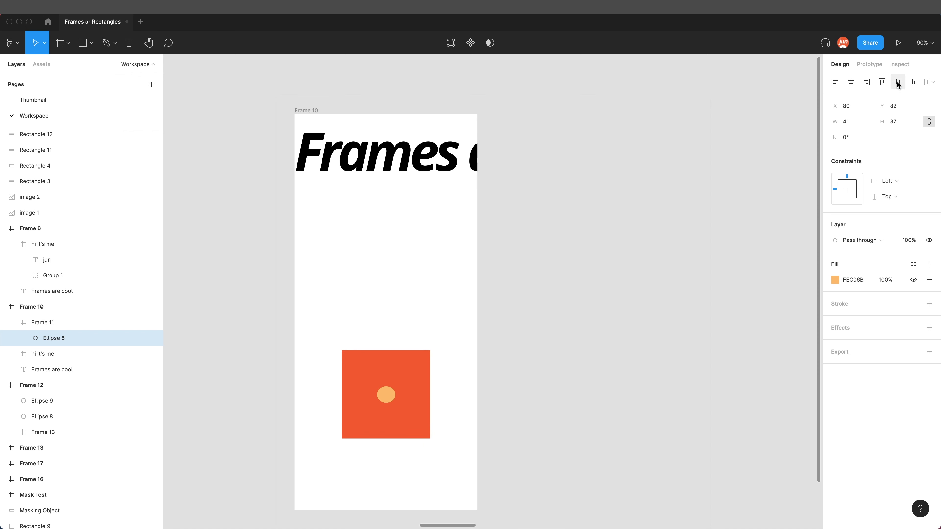
left_click(423, 368)
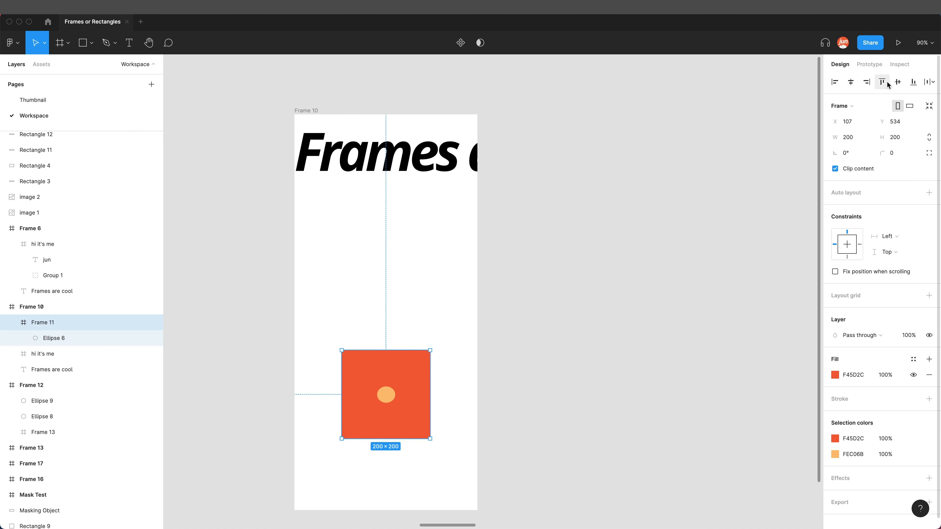
left_click(897, 82)
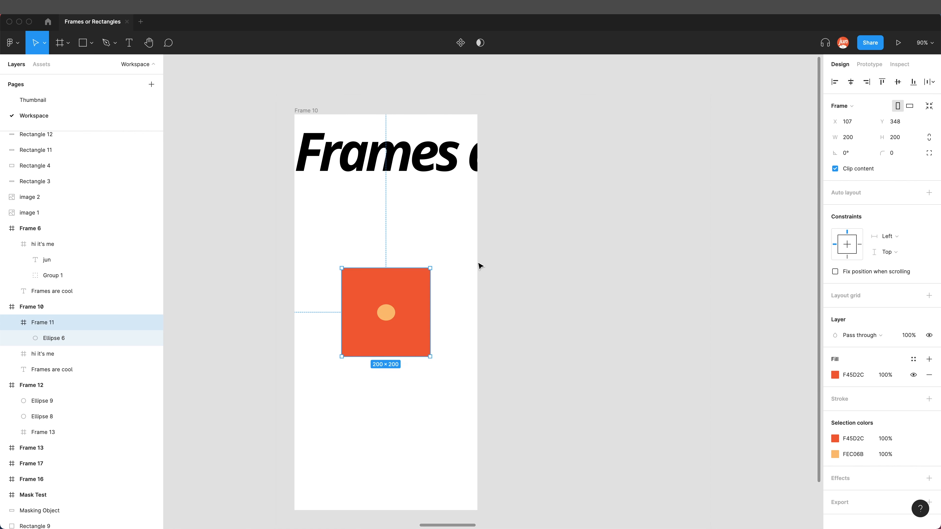
left_click(463, 272)
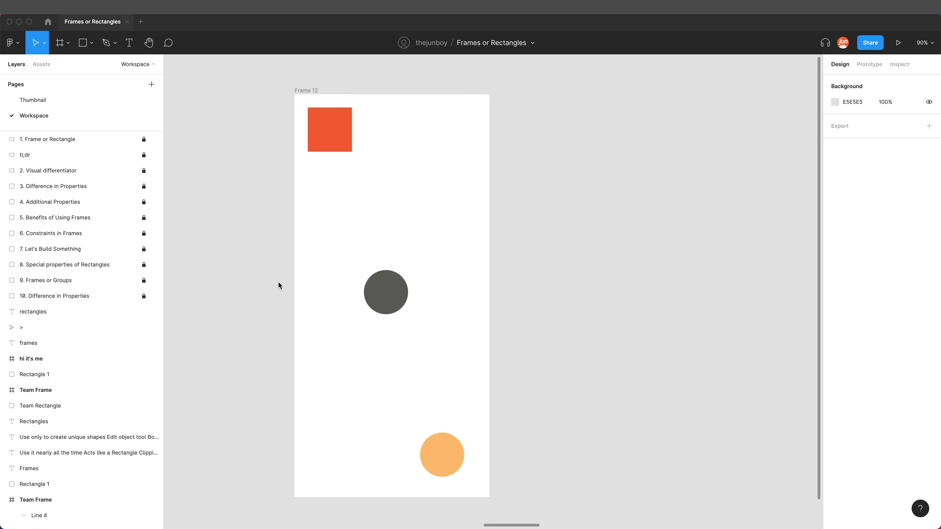
Select the red square and both circles in Frame 12 and examine their horizontal and vertical constraint options
left_click(326, 137)
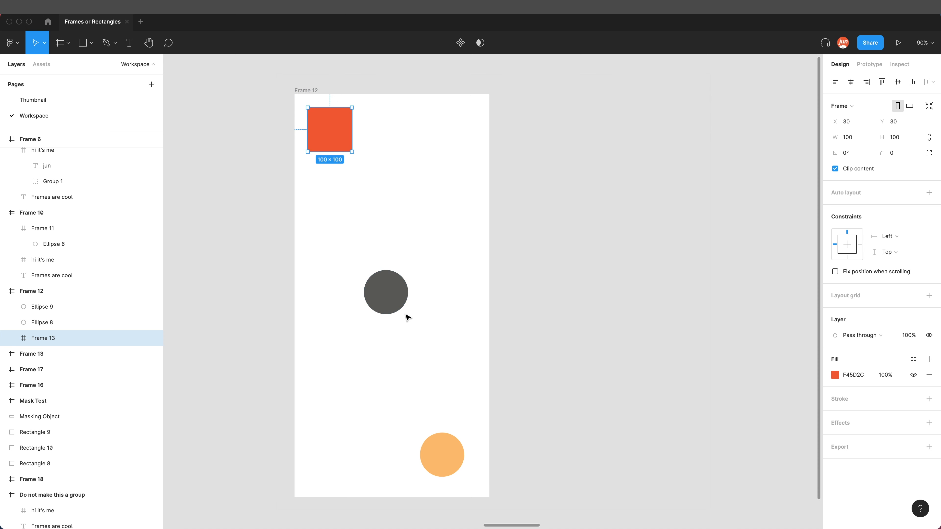
left_click(442, 463)
left_click(390, 304, "shift")
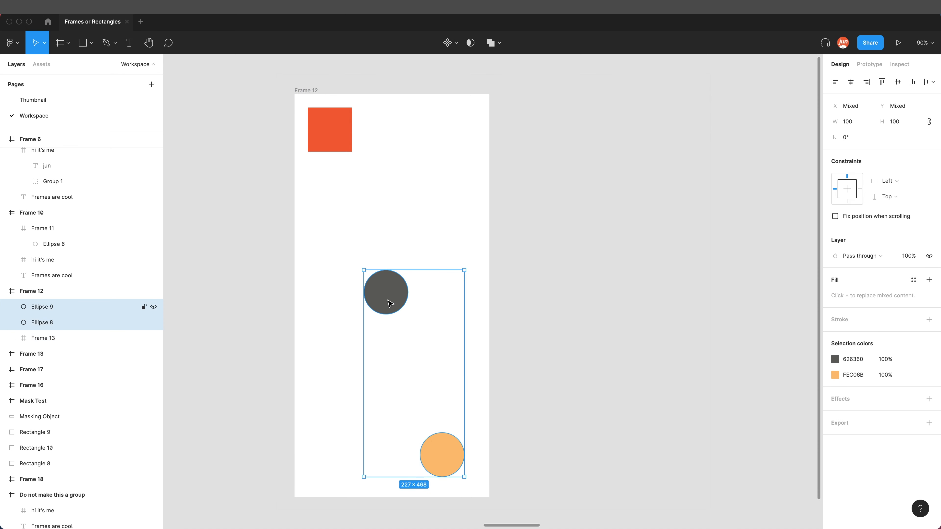
left_click(315, 147, "shift")
left_click(893, 197)
left_click(894, 199)
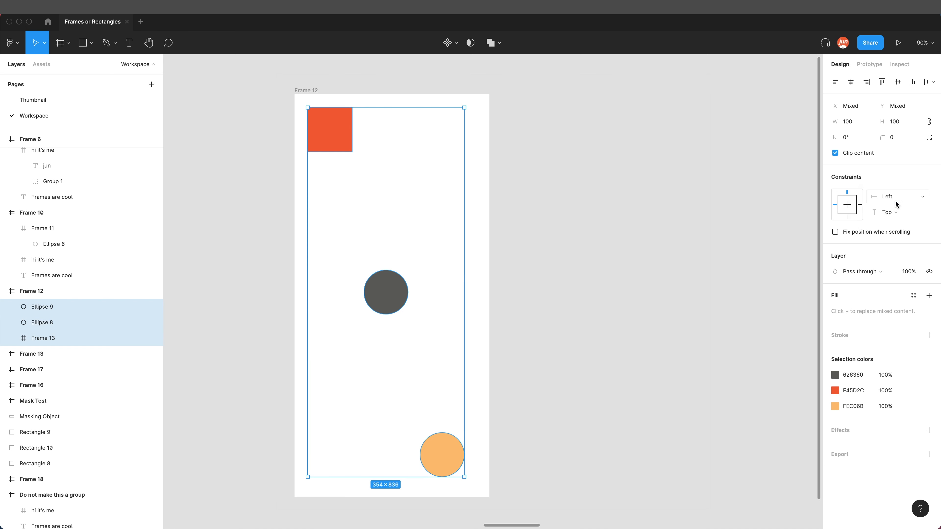
left_click(896, 212)
left_click(896, 213)
Switch the three shapes' constraints to Bottom and Right, and return them to Left and Top
left_click(847, 218)
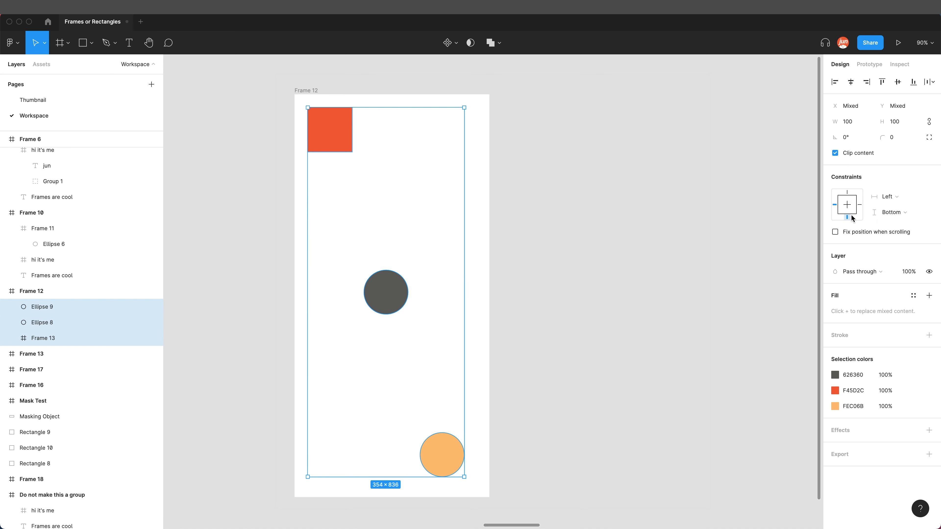
left_click(859, 204)
left_click(834, 205)
left_click(847, 192)
left_click(241, 120)
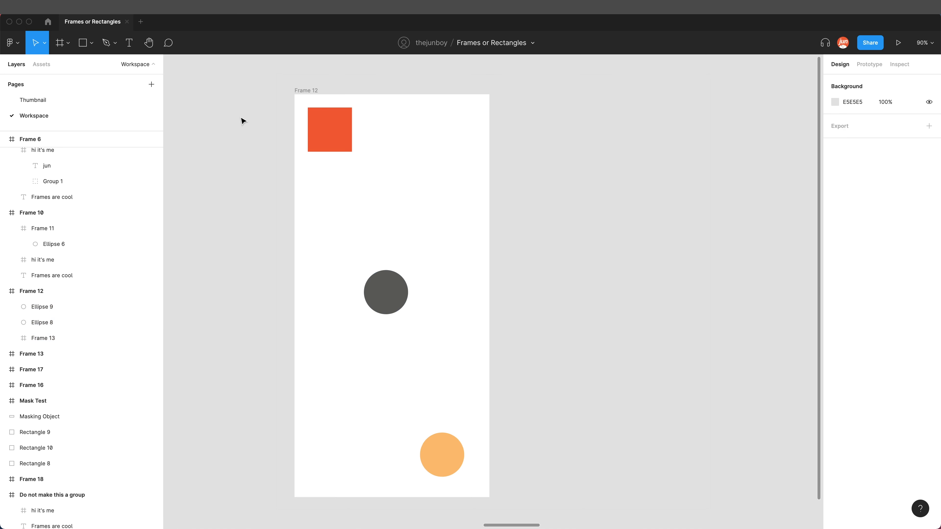
Resize Frame 12 from its bottom-right corner to about 430 × 897, and from its top-left corner to about 413 × 920
left_click(313, 92)
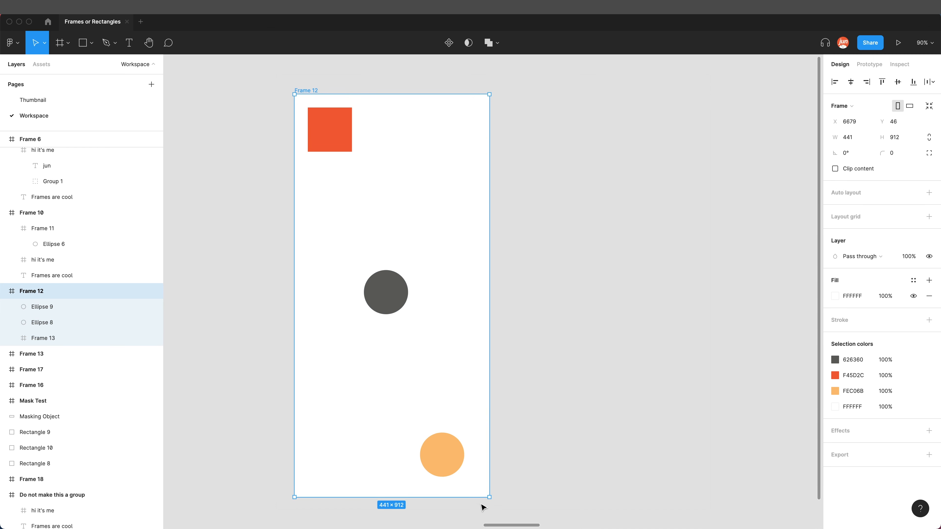
mouse_move(488, 497)
left_mouse_down()
mouse_move(406, 325)
mouse_move(381, 159)
mouse_move(459, 380)
mouse_move(536, 526)
mouse_move(452, 281)
mouse_move(416, 213)
mouse_move(484, 491)
left_mouse_up()
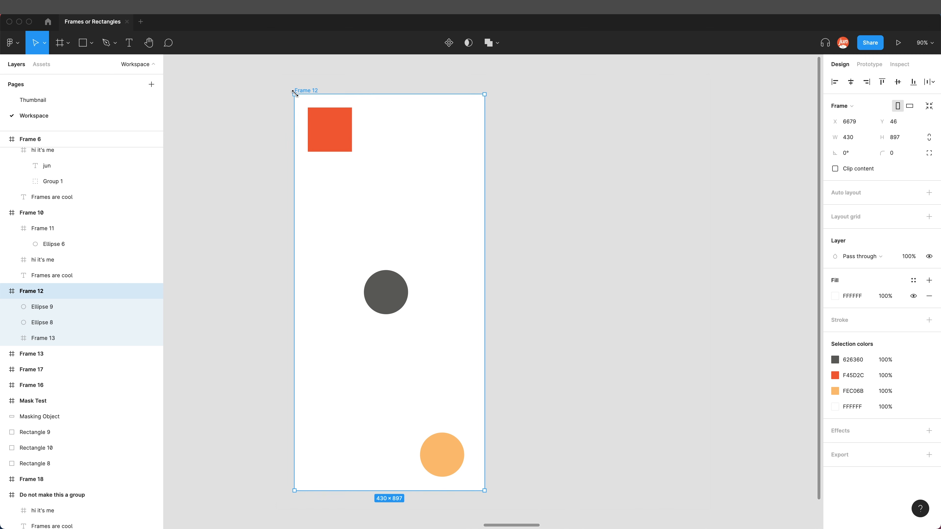
mouse_move(295, 93)
left_mouse_down()
mouse_move(374, 265)
mouse_move(387, 359)
mouse_move(387, 293)
mouse_move(364, 173)
mouse_move(301, 79)
mouse_move(389, 300)
mouse_move(371, 230)
mouse_move(302, 84)
left_mouse_up()
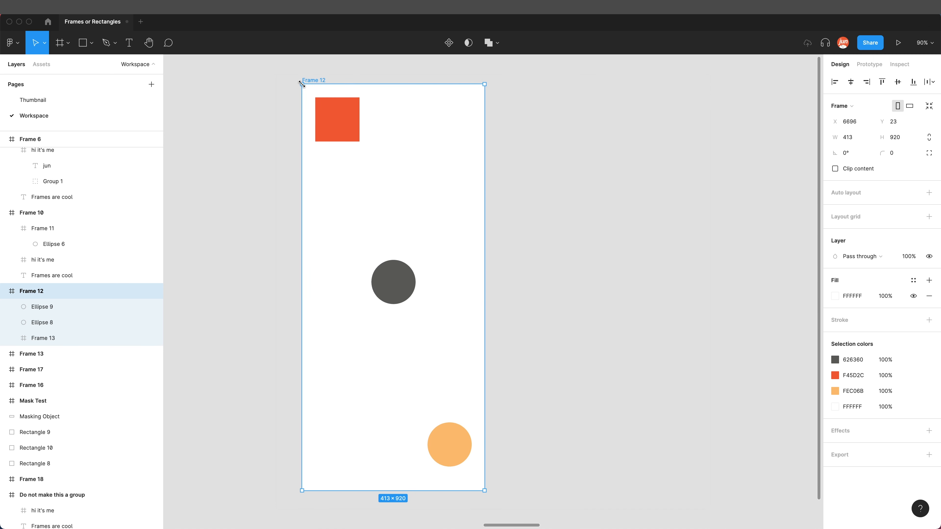
left_click(273, 117)
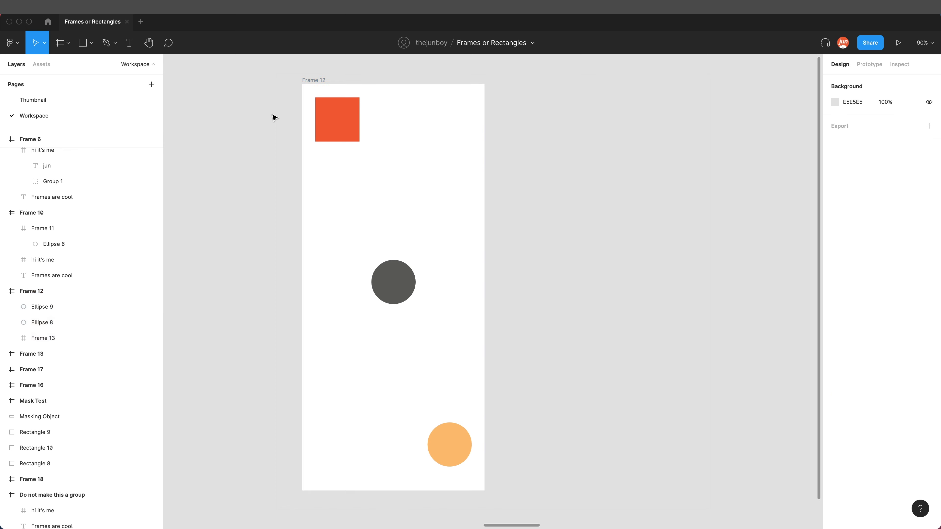
Constrain the orange circle in Frame 12 to Right and Bottom
left_click(464, 448)
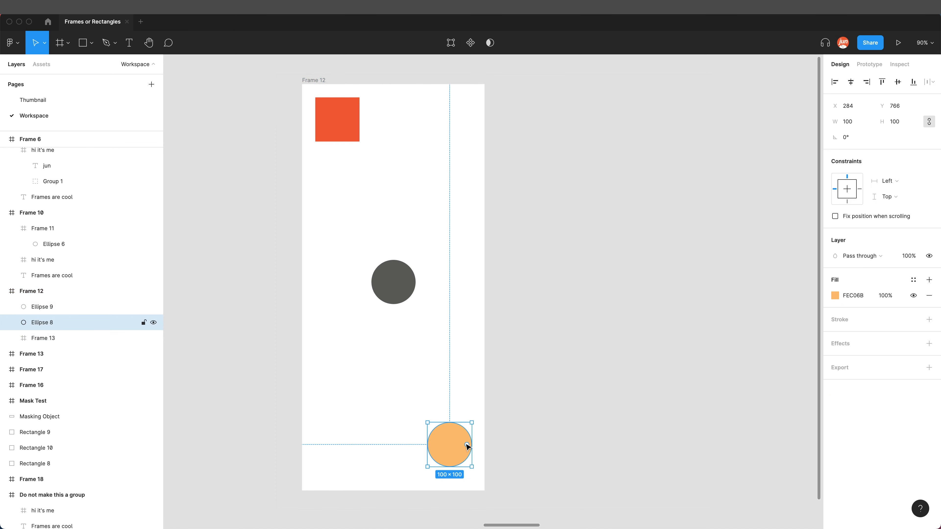
left_click(848, 202)
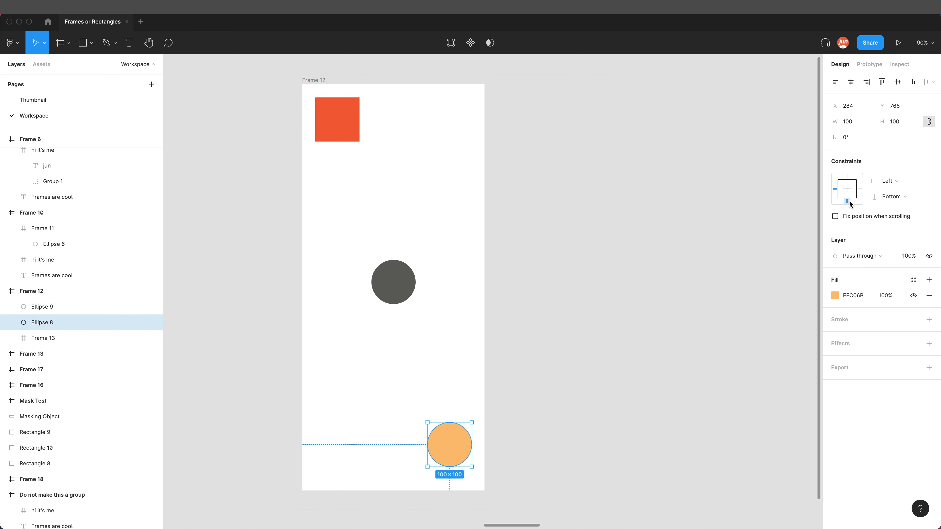
left_click(859, 189)
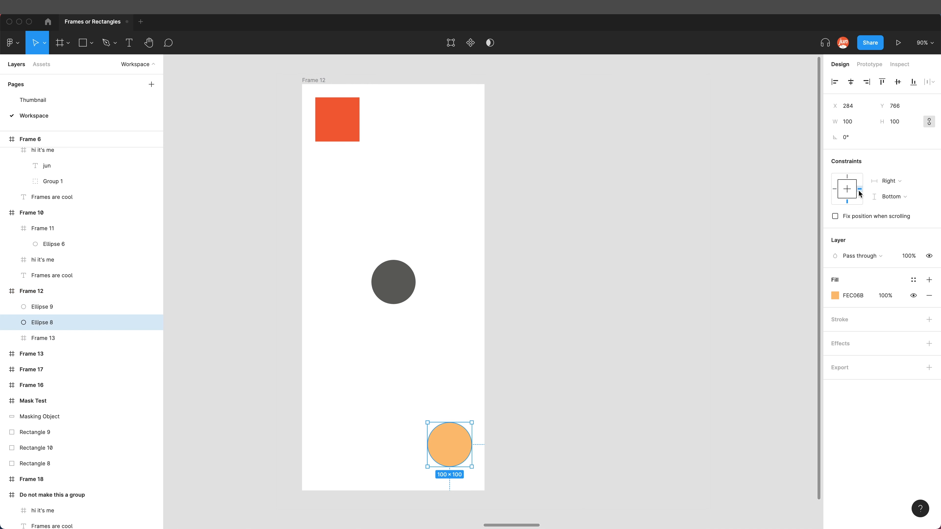
Set both the horizontal and vertical constraints of the dark grey circle in Frame 12 to Scale
left_click(411, 290)
left_click(888, 181)
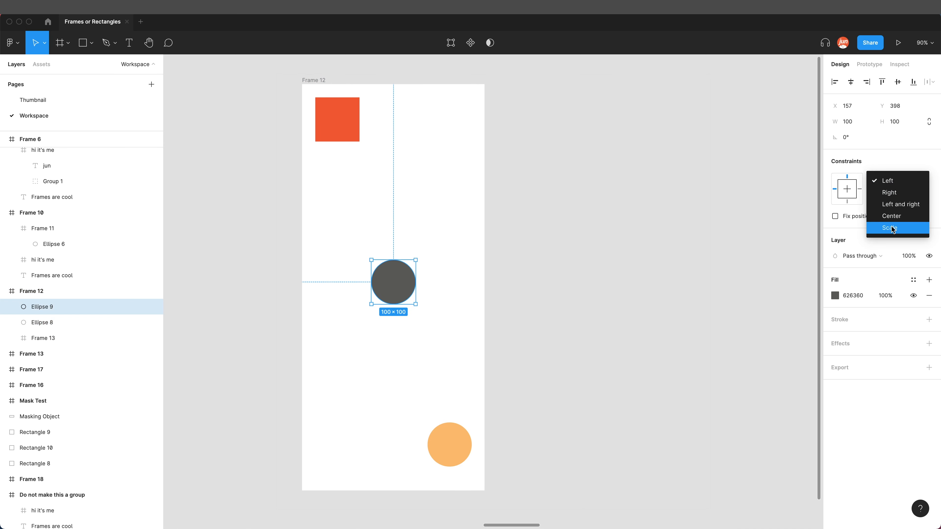
left_click(892, 228)
left_click(889, 197)
left_click(888, 243)
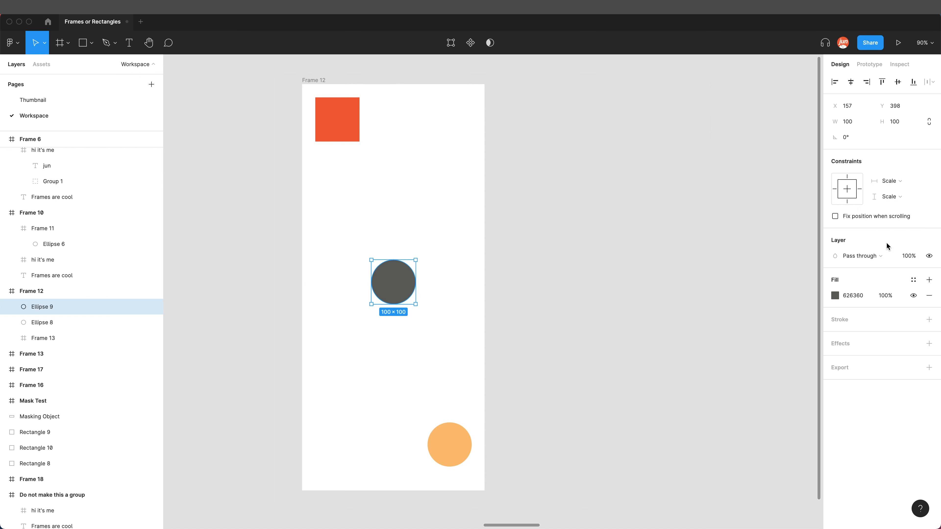
Test the constraints by shrinking Frame 12 to about 359 × 720, undo that, and resize the frame from its top-left corner
left_click(289, 86)
left_click(312, 82)
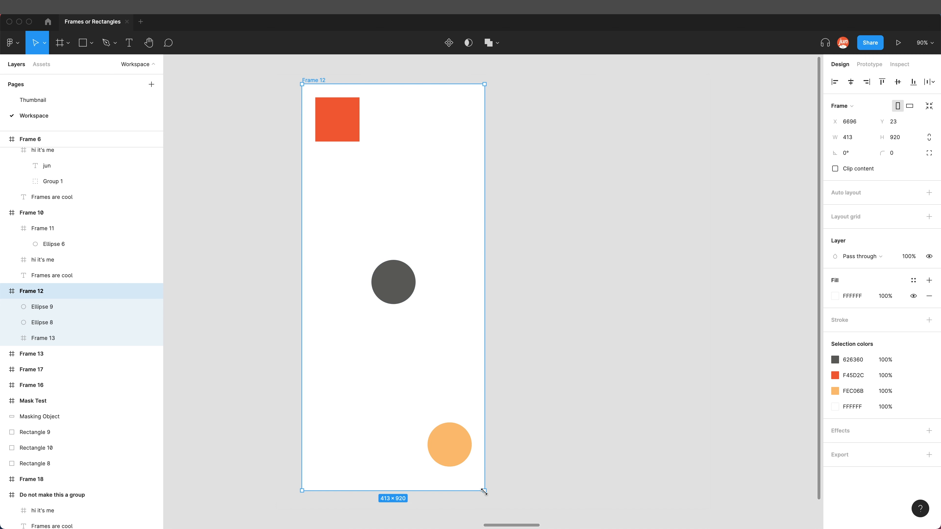
left_click_drag(484, 491, 462, 410)
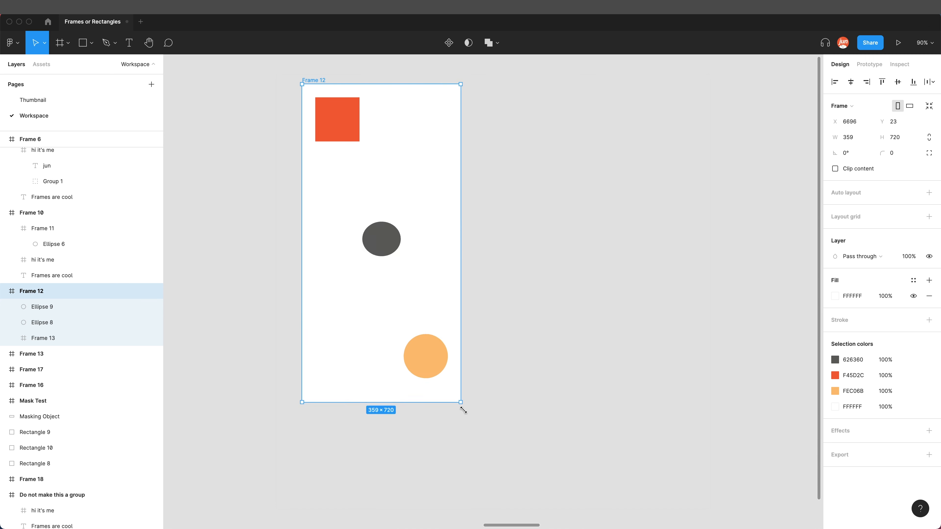
key("ctrl+z")
left_click_drag(300, 82, 321, 105)
key("BackSpace")
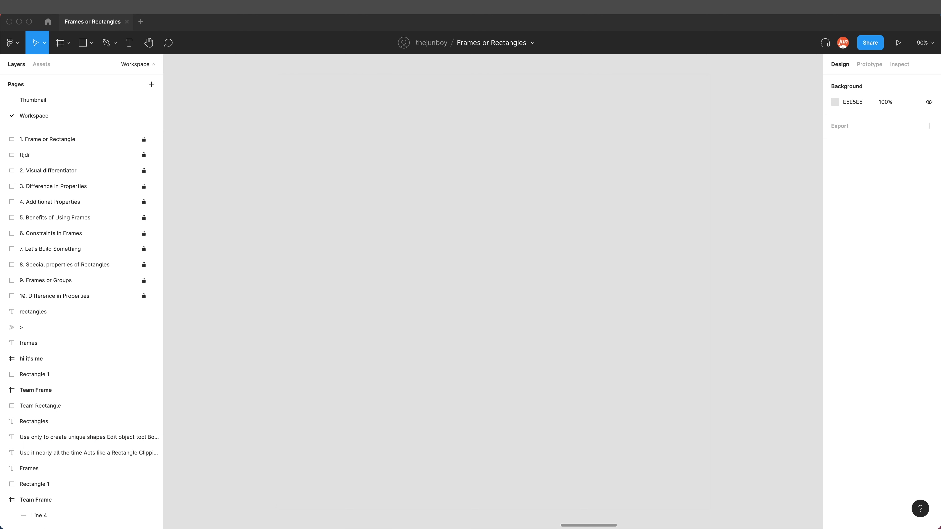
Create a frame on the empty canvas, apply the iPhone 11 Pro Max preset (414 × 896), and move it up slightly
left_click(60, 43)
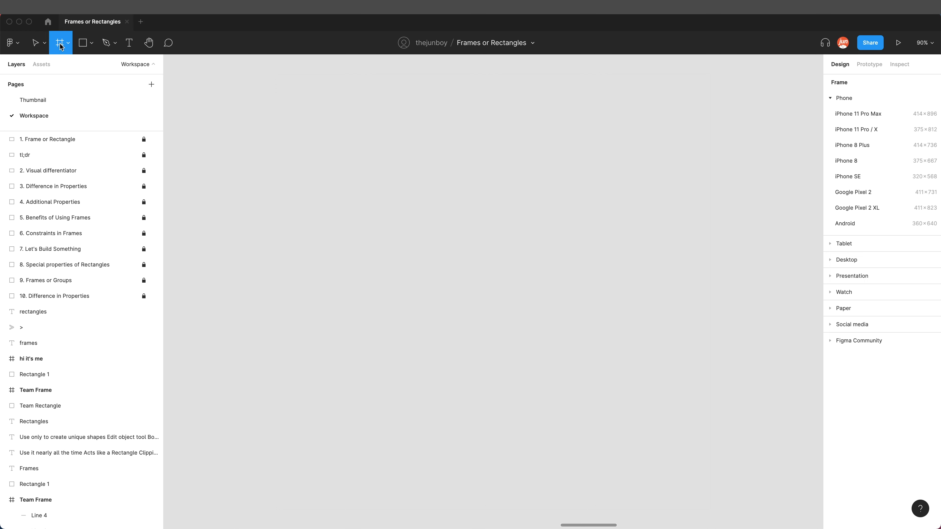
left_click(308, 159)
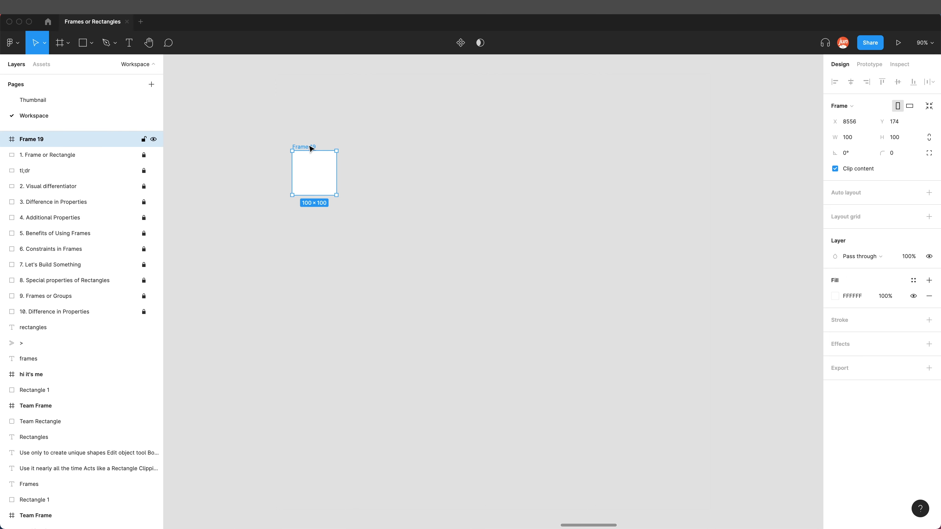
left_click_drag(310, 146, 300, 115)
left_click(842, 106)
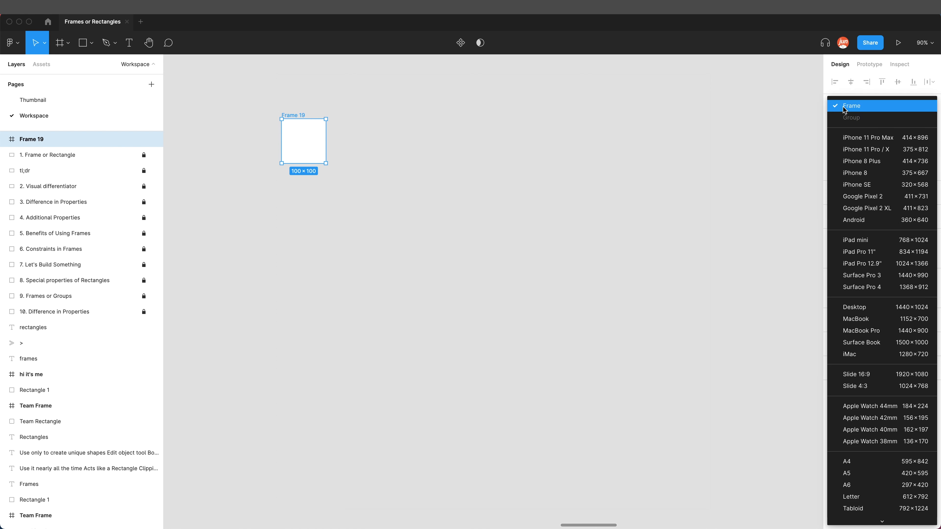
left_click(855, 140)
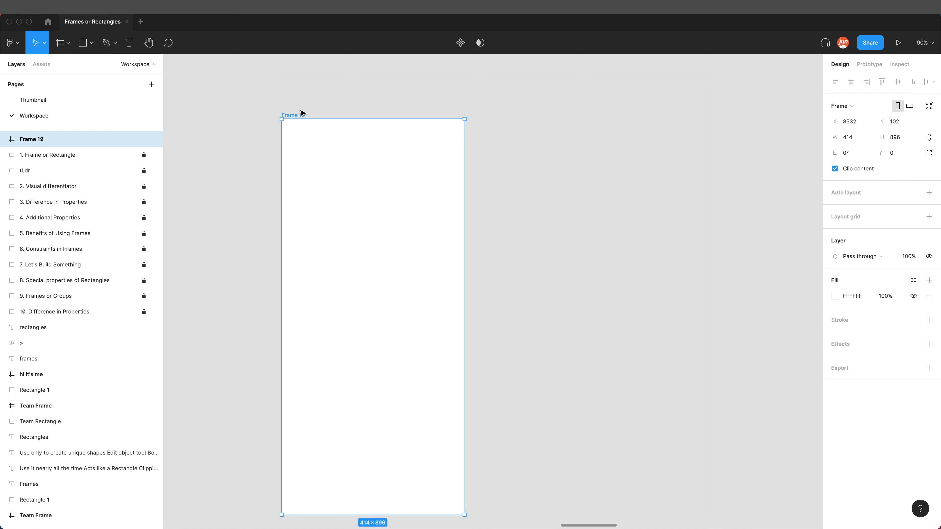
left_click_drag(298, 114, 289, 79)
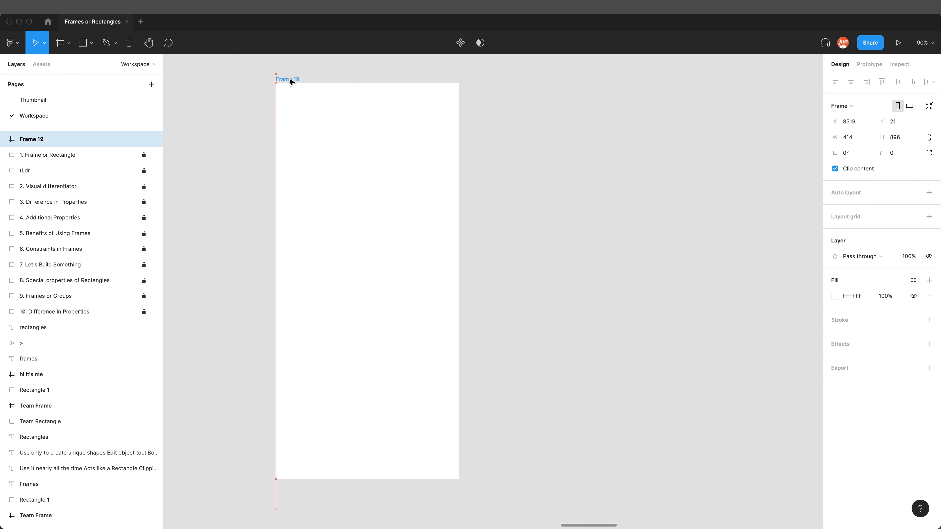
left_click(519, 160)
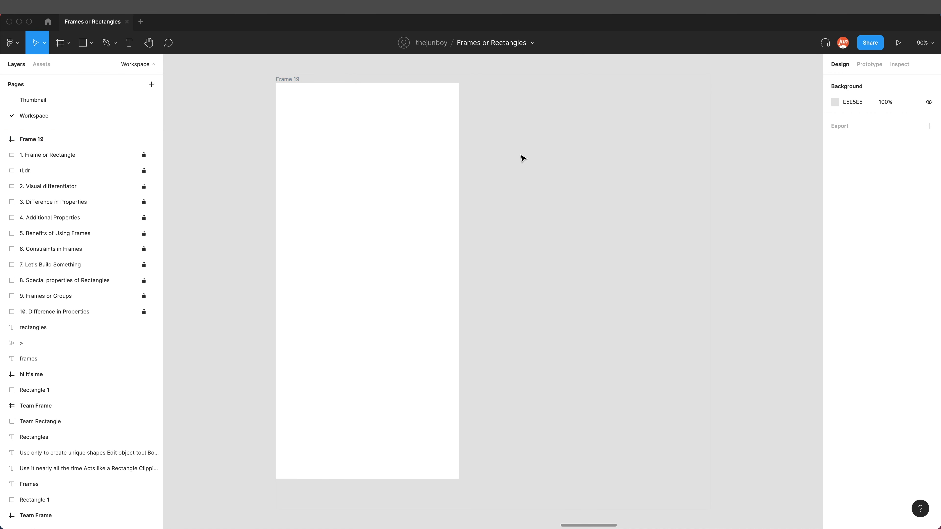
Add a second frame to the right of the phone frame, widen it to about 365, and set its height to 60
left_click(59, 43)
left_click(549, 217)
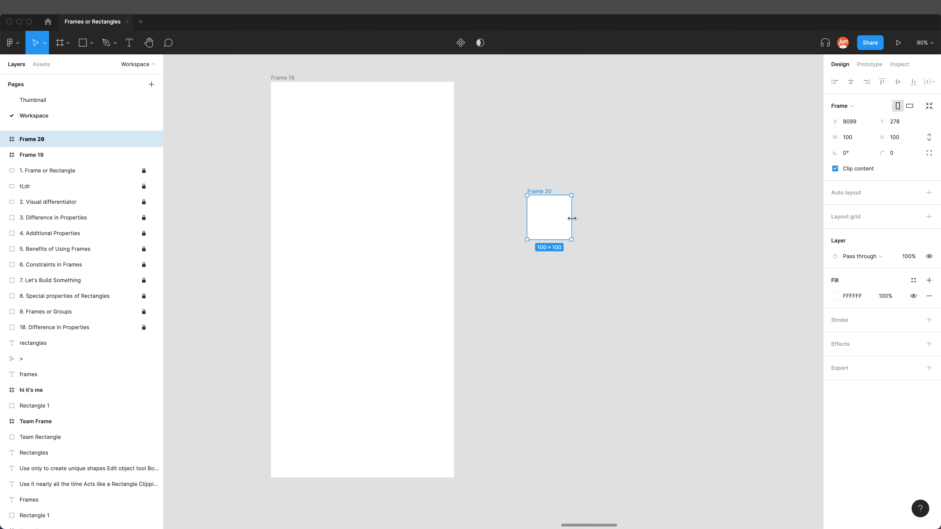
left_click_drag(571, 220, 688, 221)
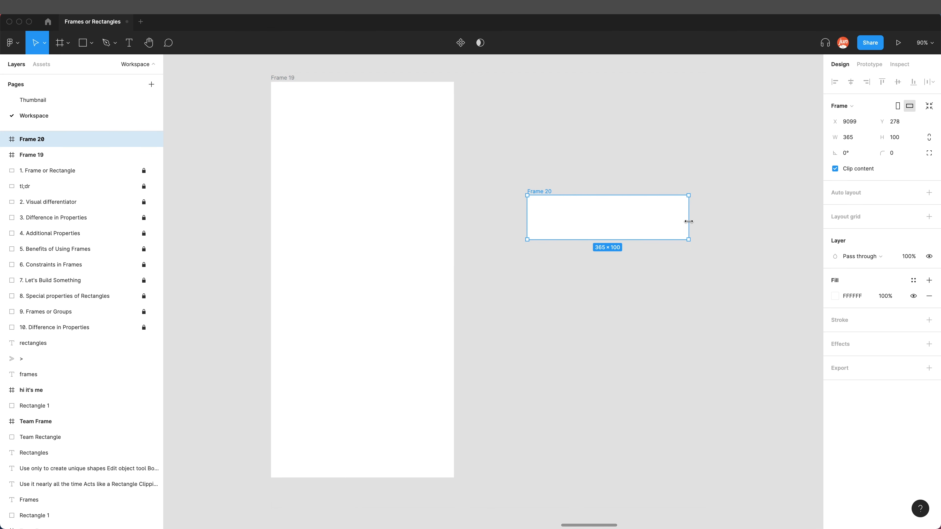
left_click(906, 139)
type("60")
key("Return")
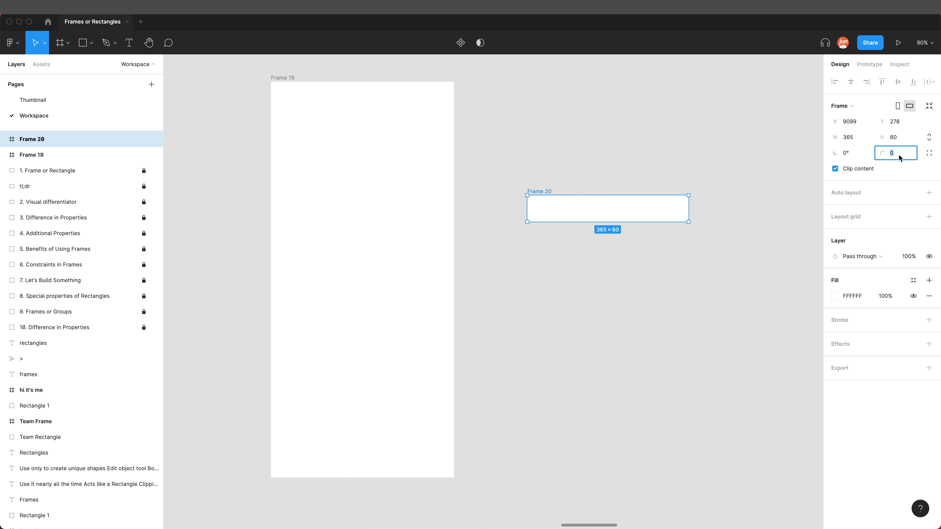
Round the small wide frame's corners, trying a radius of 4 and settling on 8
type("4")
key("Return")
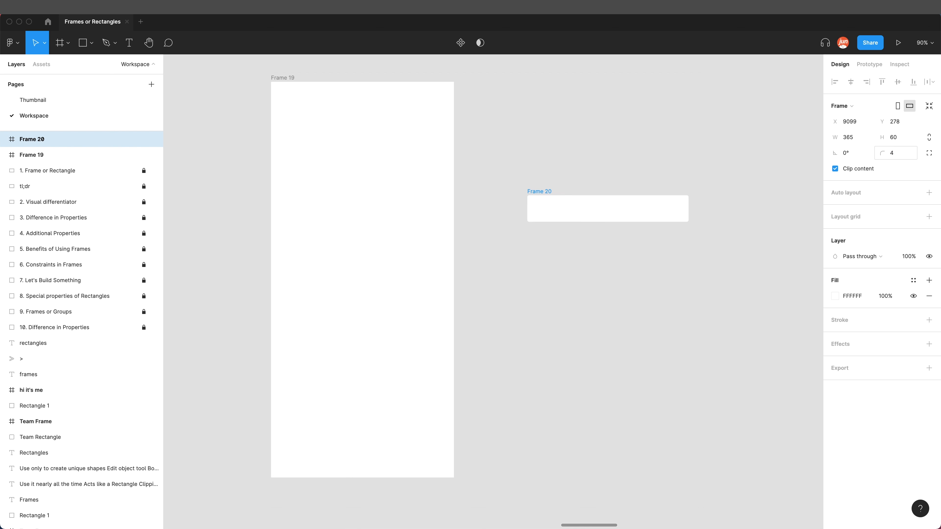
left_click(909, 152)
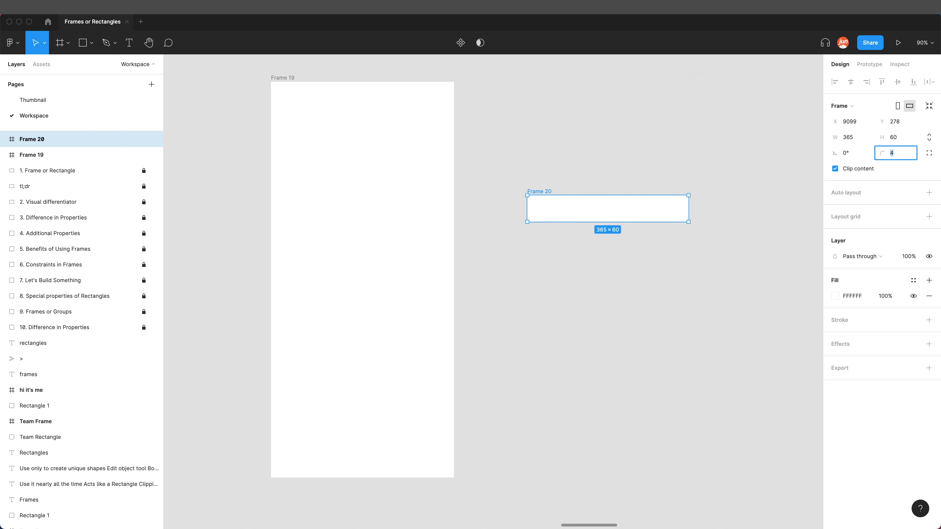
type("8")
key("Return")
left_click(776, 213)
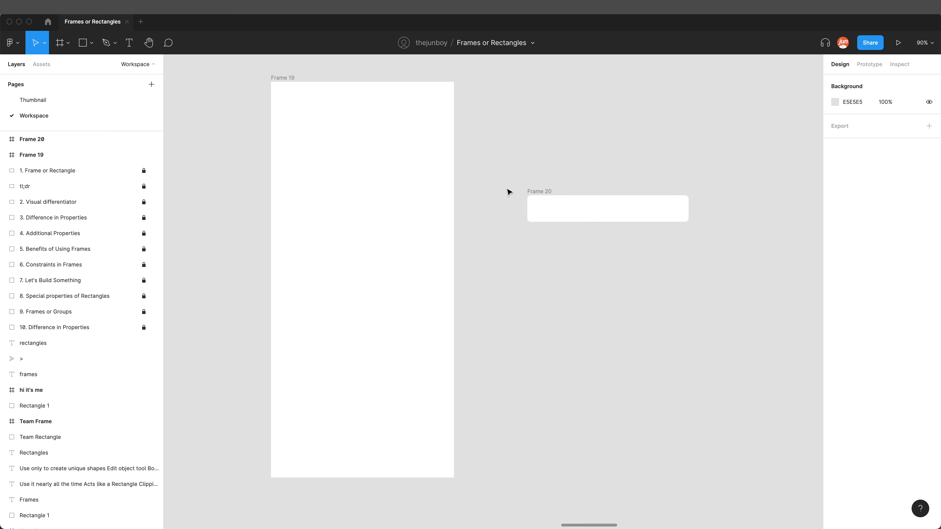
Change the solid fill of the small rounded frame to a bright blue
left_click(534, 192)
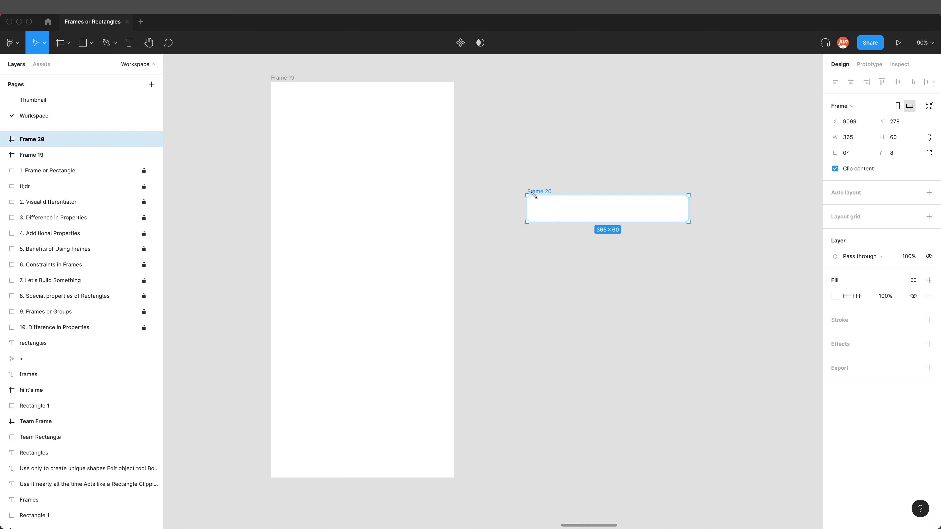
left_click(832, 299)
left_click(833, 298)
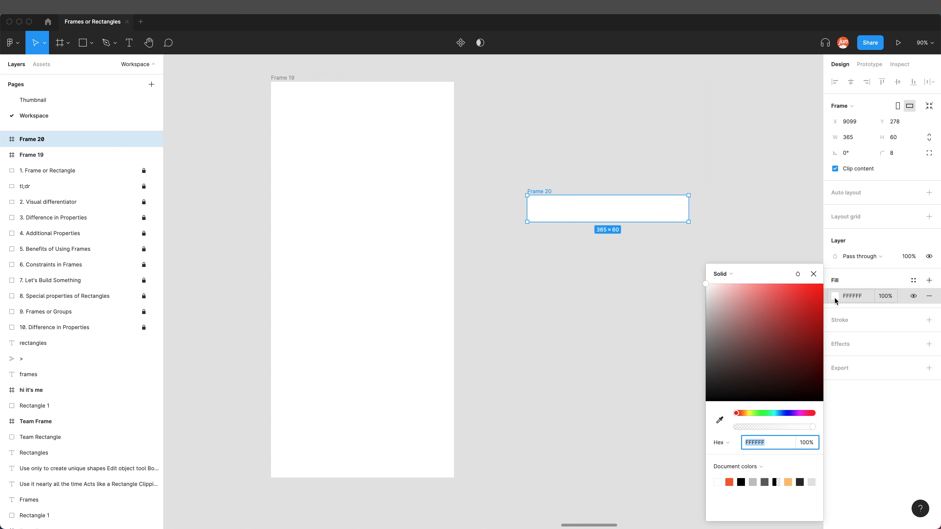
left_click(781, 413)
left_click_drag(774, 349, 791, 288)
left_click(591, 295)
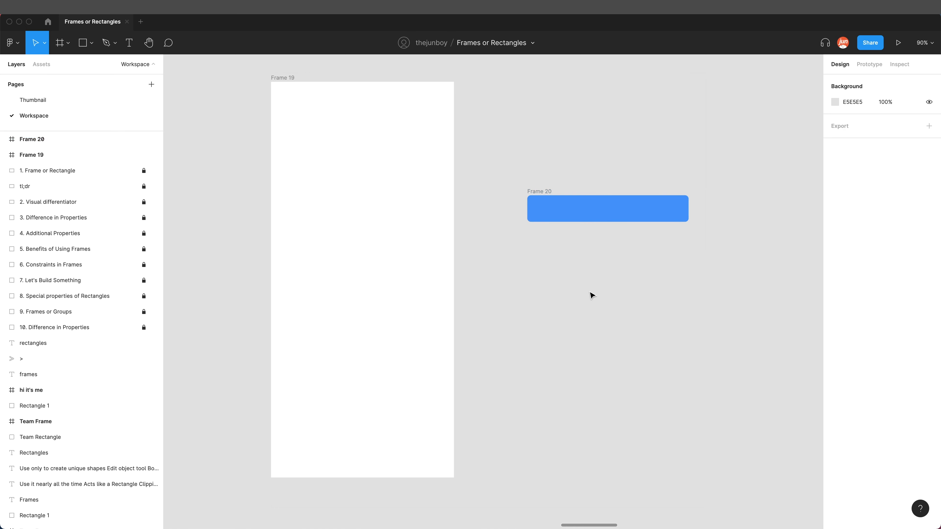
Add the text "SUBSCRIBE NOW" on the canvas below the blue button frame
left_click(124, 46)
left_click(568, 266)
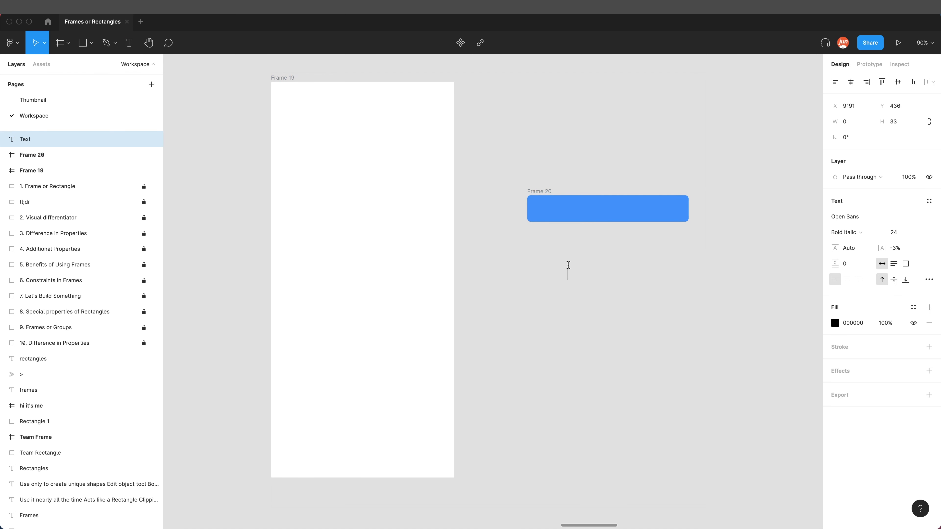
type("SUBSCRIBE NOW")
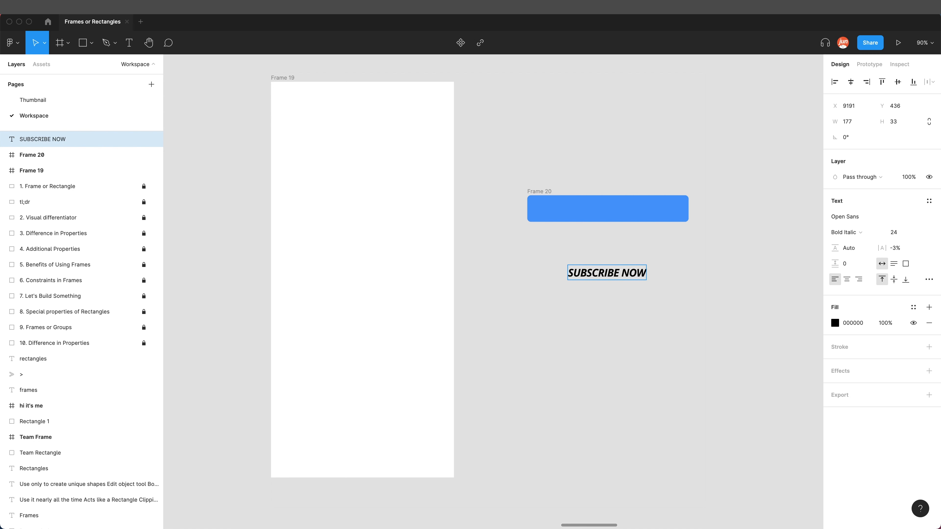
key("Escape")
left_click(592, 306)
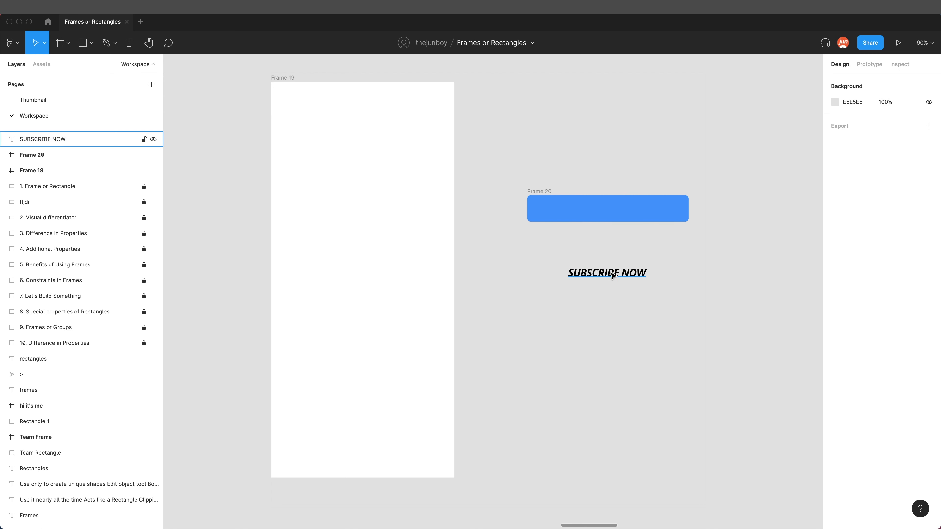
Move the SUBSCRIBE NOW text into the blue button frame and change its fill to white (FFFFFF)
left_click_drag(608, 273, 649, 215)
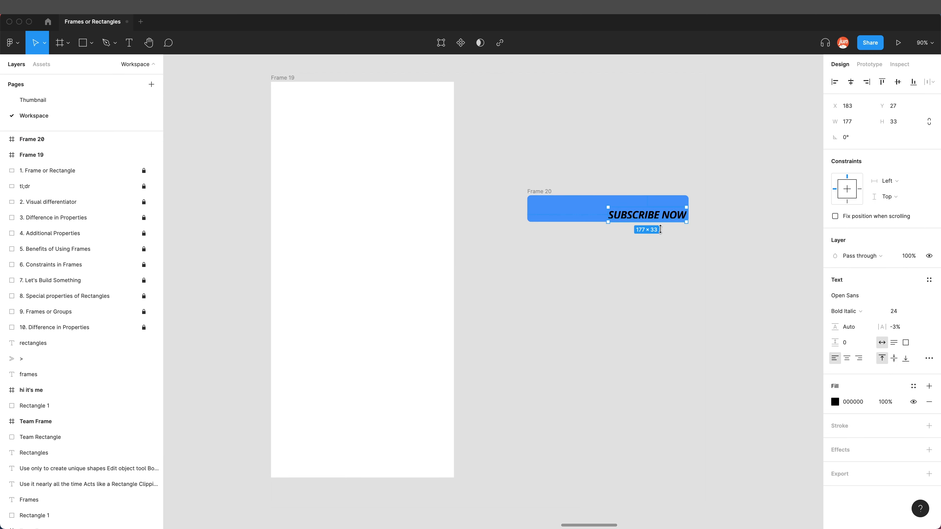
left_click(835, 401)
left_click_drag(724, 319, 689, 275)
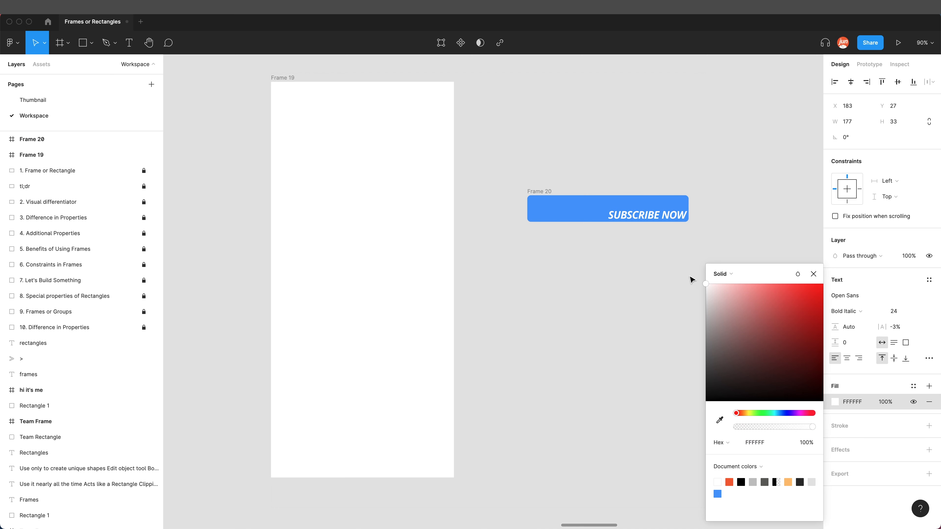
left_click(656, 266)
Center the SUBSCRIBE NOW text horizontally and vertically inside the blue button frame
left_click(634, 217)
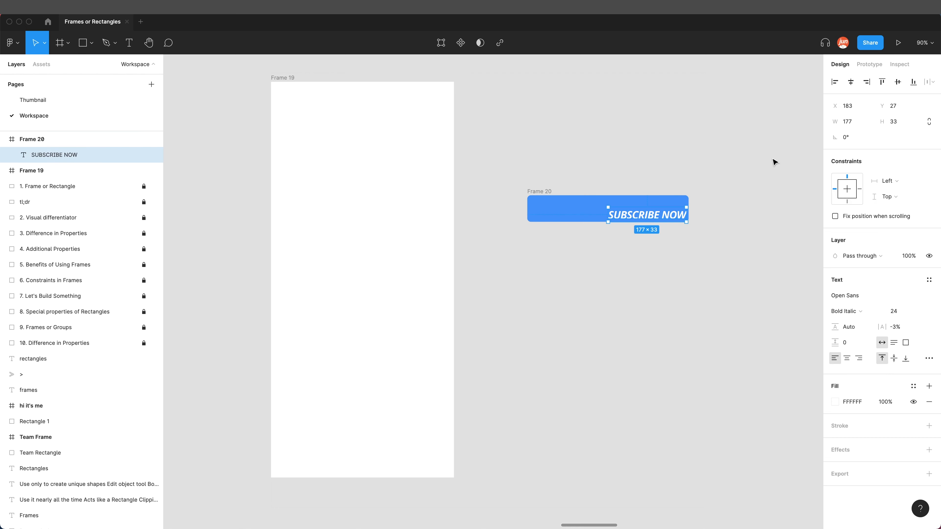
left_click(851, 82)
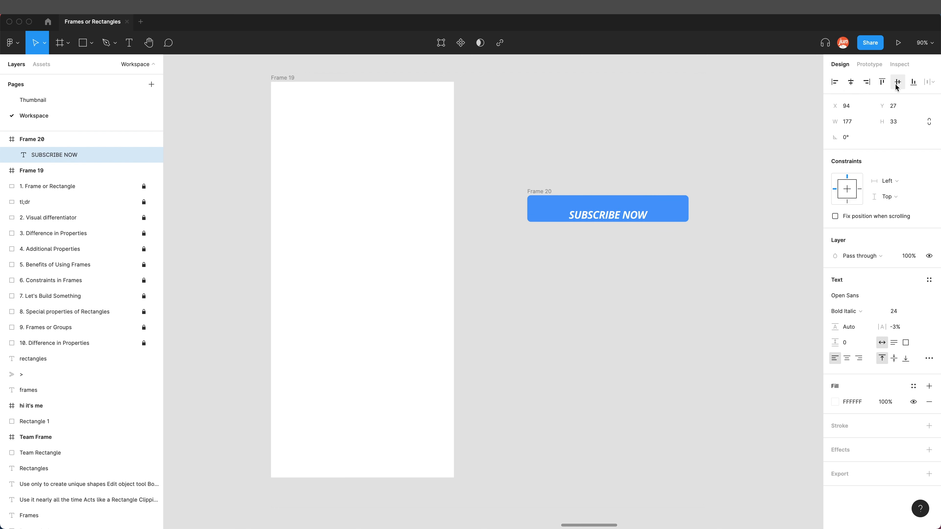
left_click(896, 84)
left_click(634, 155)
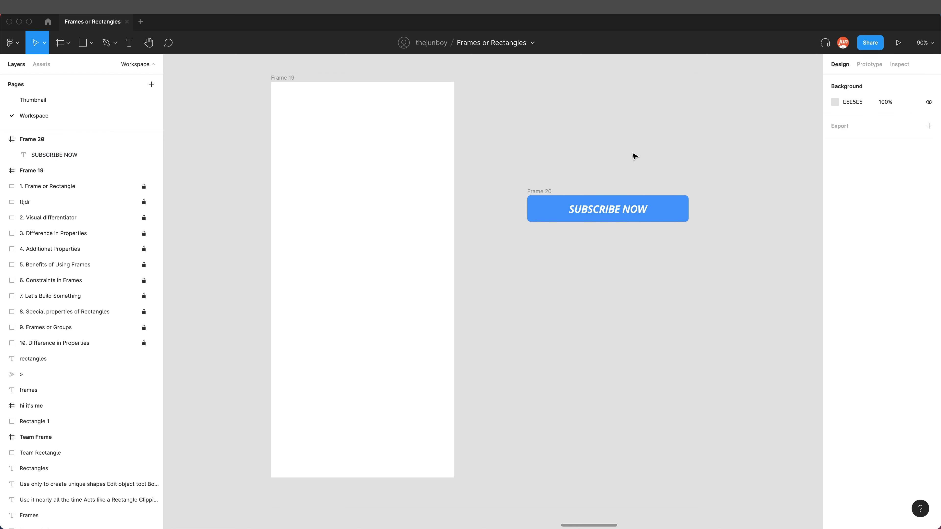
Place the blue button in the lower part of the phone frame and set its width to 414-60
left_click_drag(550, 193, 309, 375)
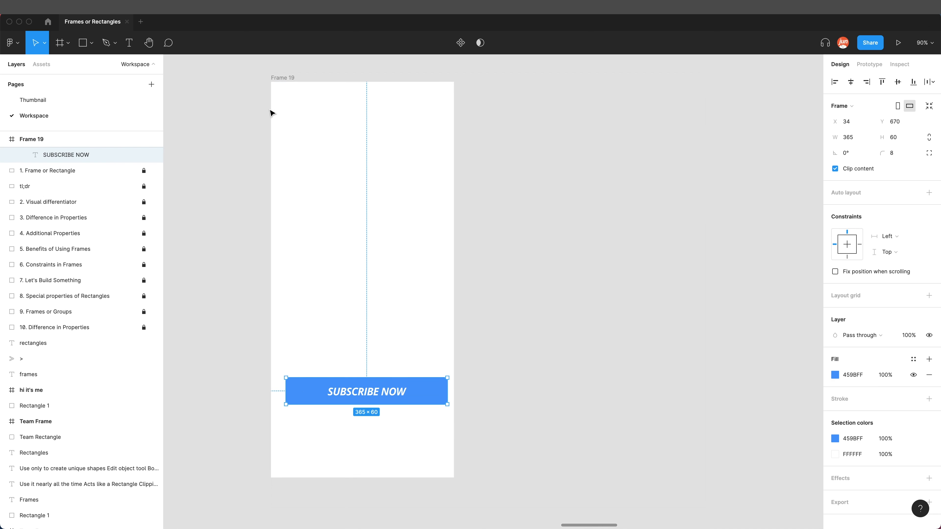
left_click(281, 79)
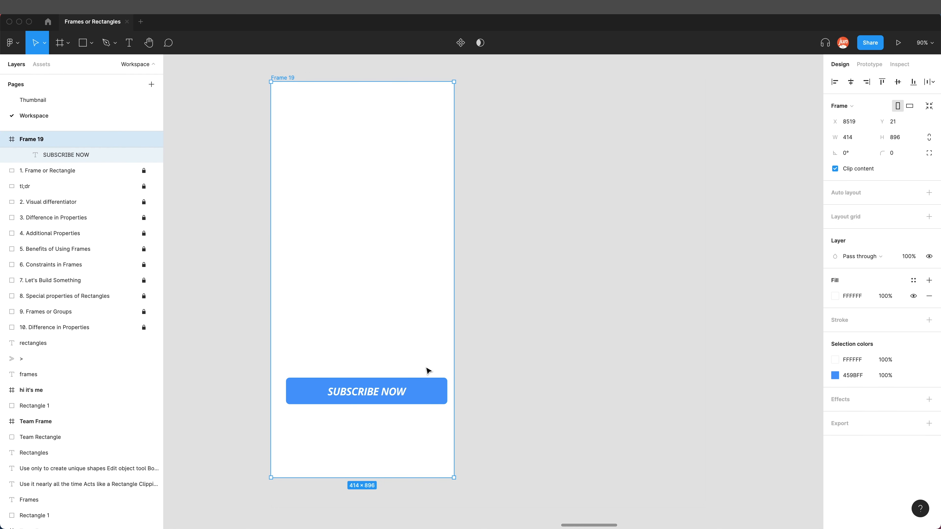
left_click(426, 391)
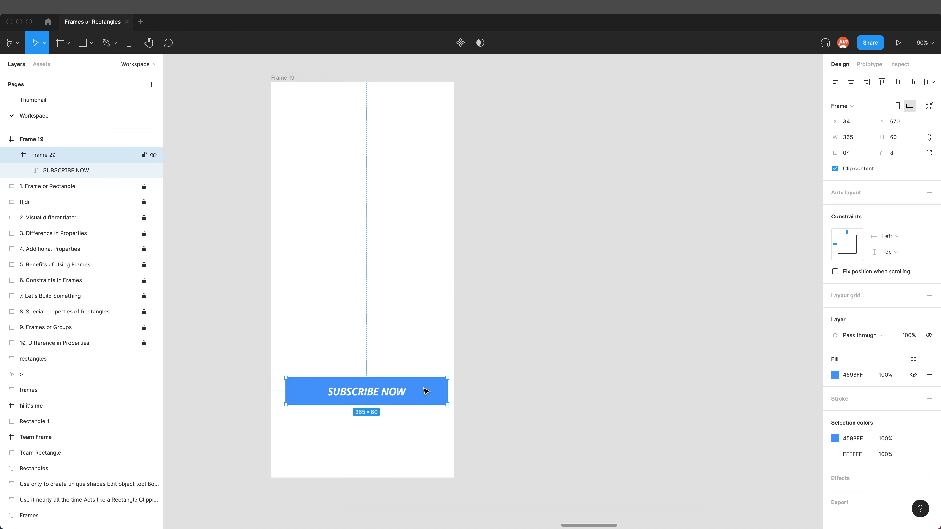
left_click(858, 140)
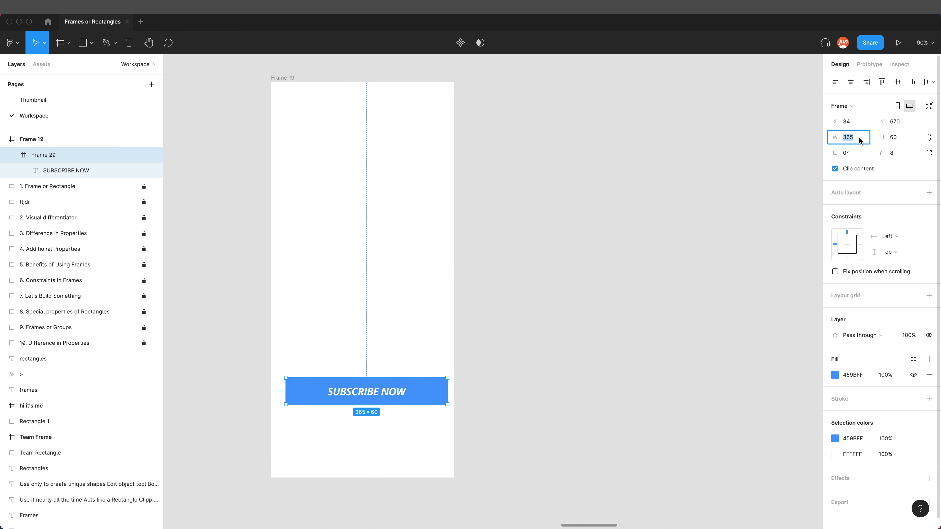
type("41")
type("4-60")
key("Return")
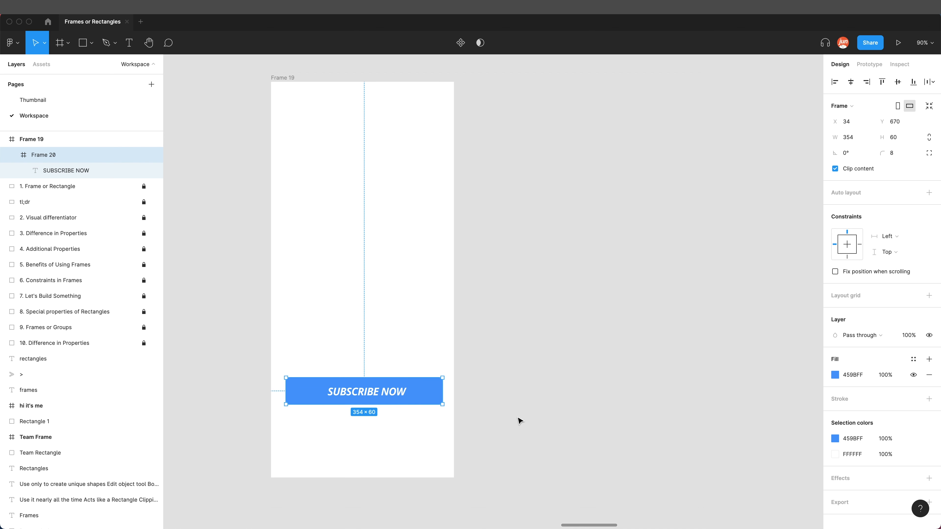
Center the button horizontally in the phone frame, then move it to the bottom edge and set its Y position to 836-60
left_click(856, 82)
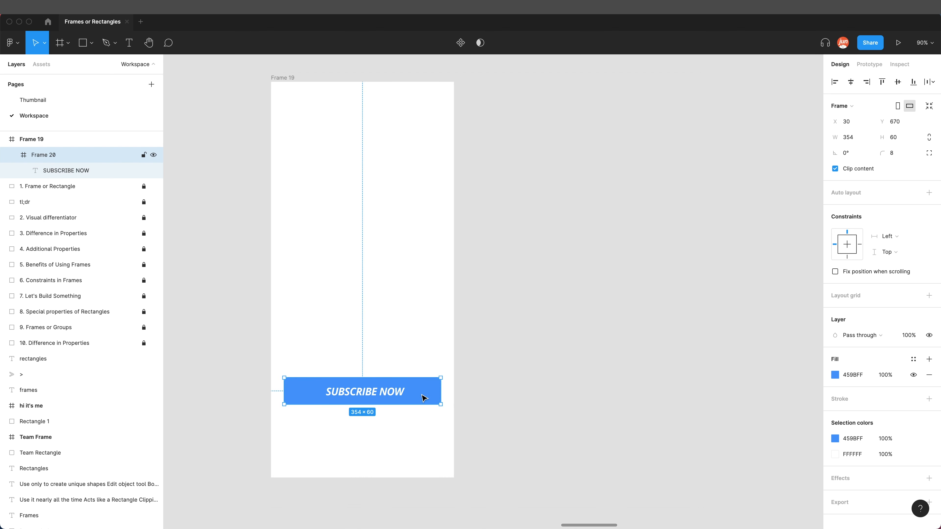
left_click_drag(422, 395, 415, 470)
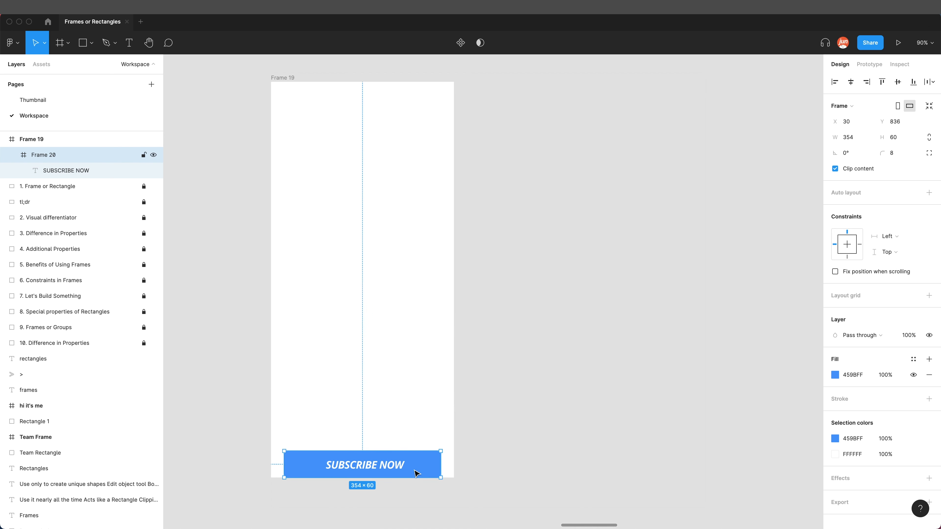
left_click(906, 122)
left_click(907, 122)
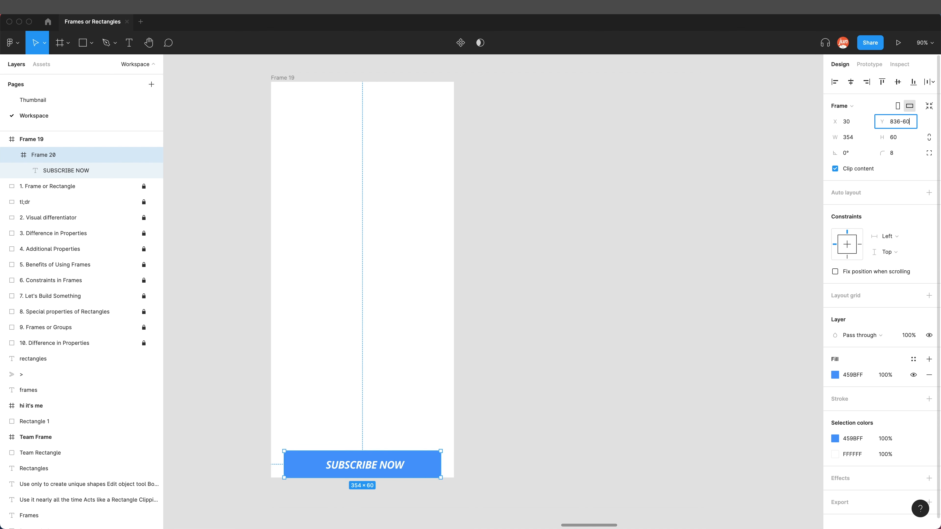
key("Return")
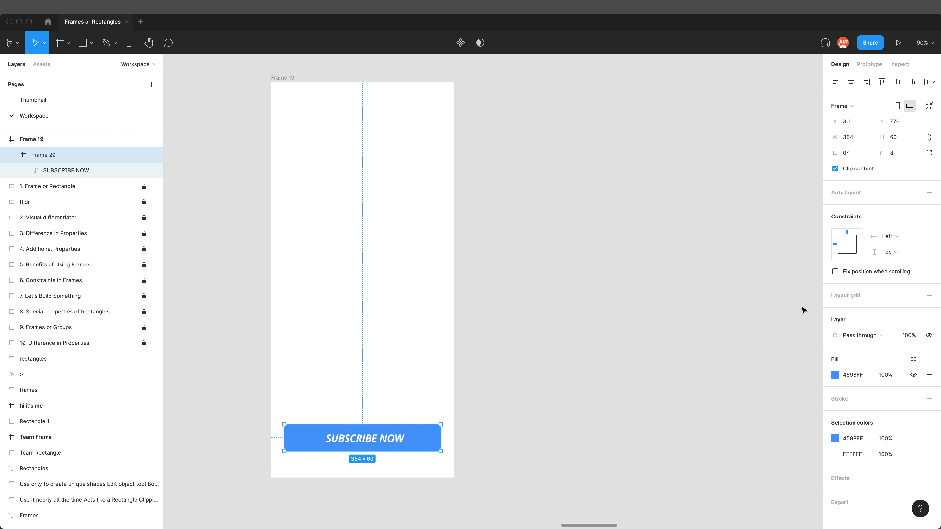
Set the button's constraints to Scale horizontally and Bottom vertically
left_click(846, 255)
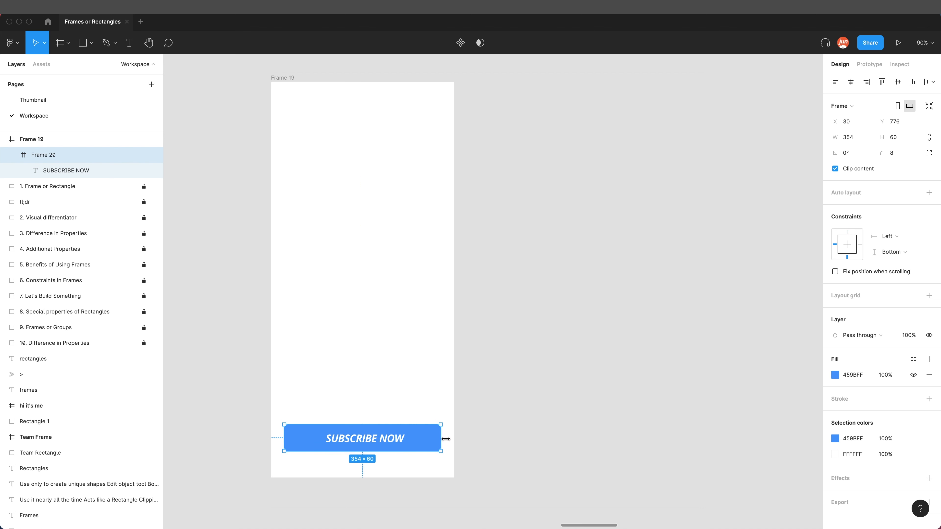
left_click(890, 238)
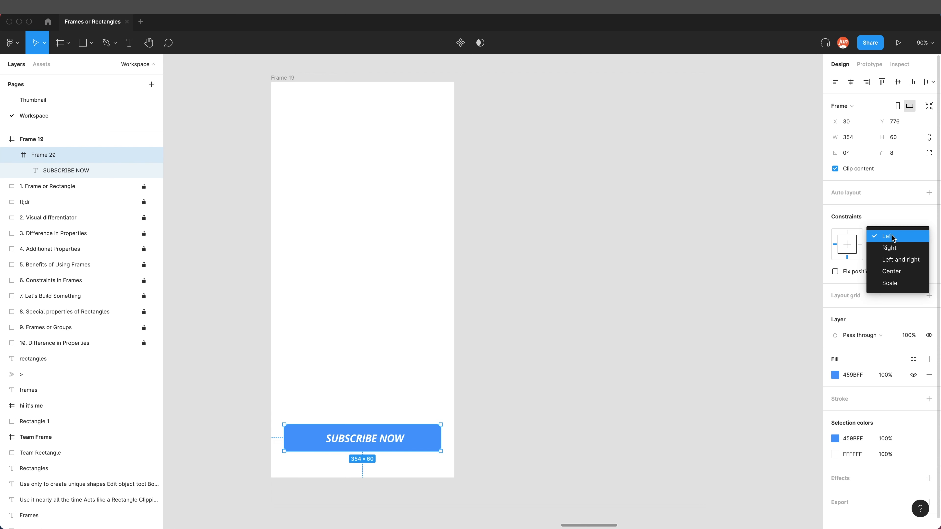
left_click(893, 283)
left_click(496, 360)
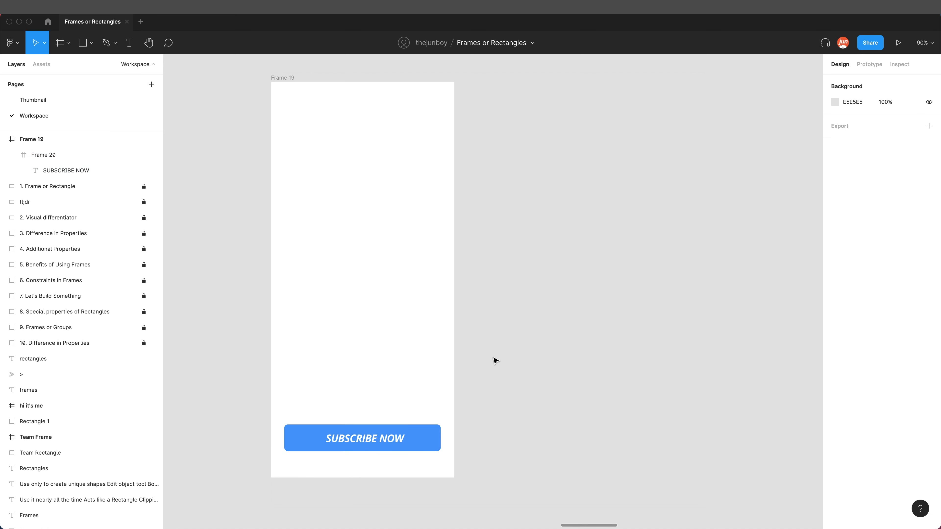
Test the button's constraints by shortening the phone frame to about 677 high and widening it to about 661
left_click(290, 86)
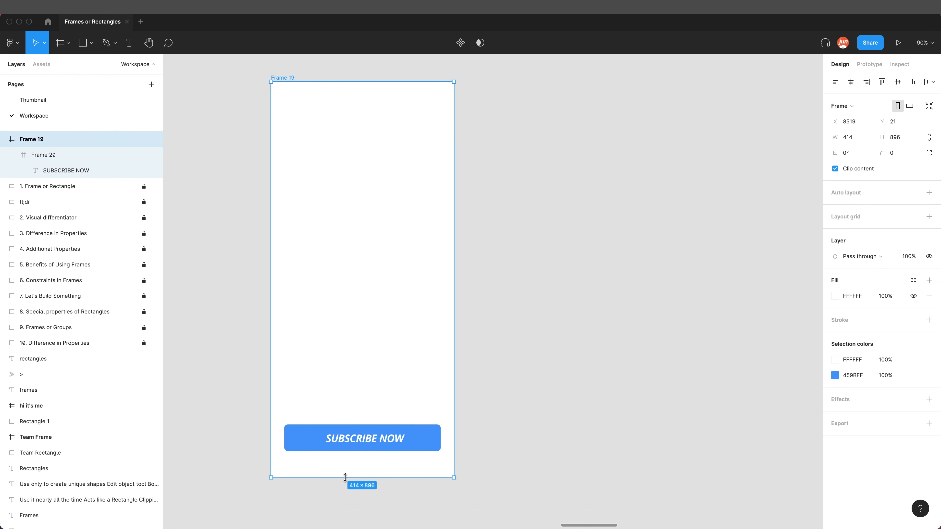
left_click_drag(345, 477, 354, 381)
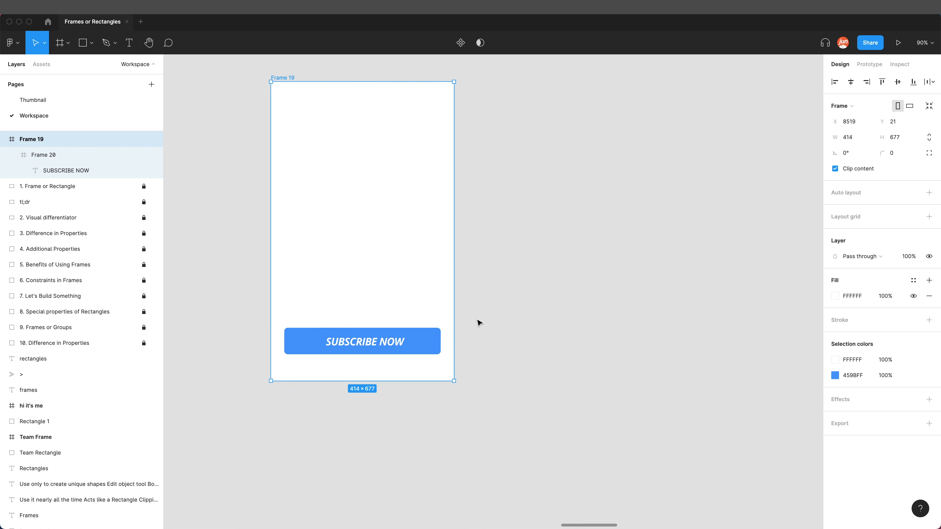
left_click_drag(453, 312, 563, 312)
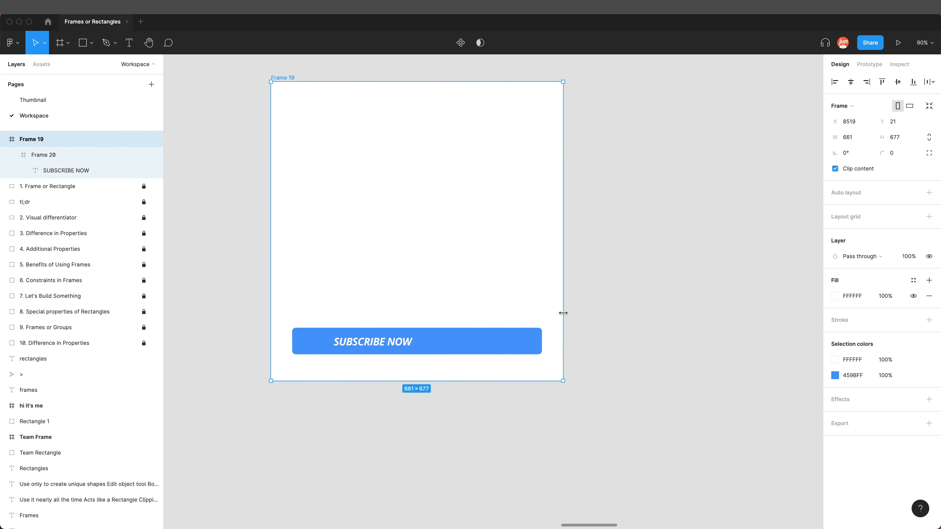
Recenter the SUBSCRIBE NOW text horizontally in the button and set both of its constraints to Center
double_click(383, 347)
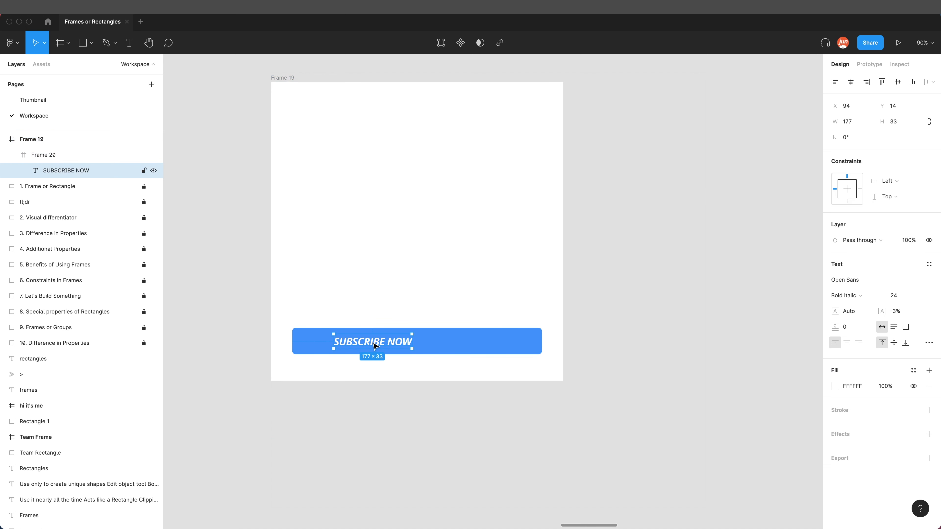
left_click(852, 83)
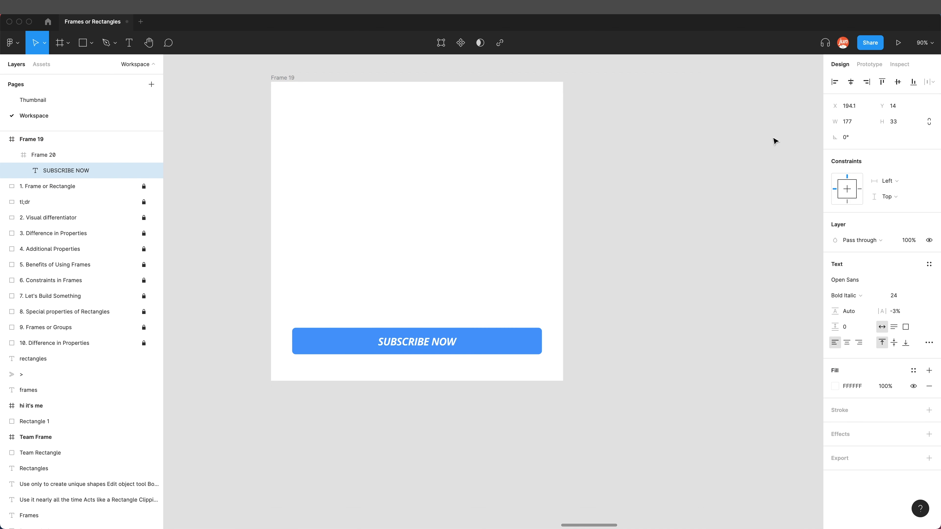
left_click(892, 181)
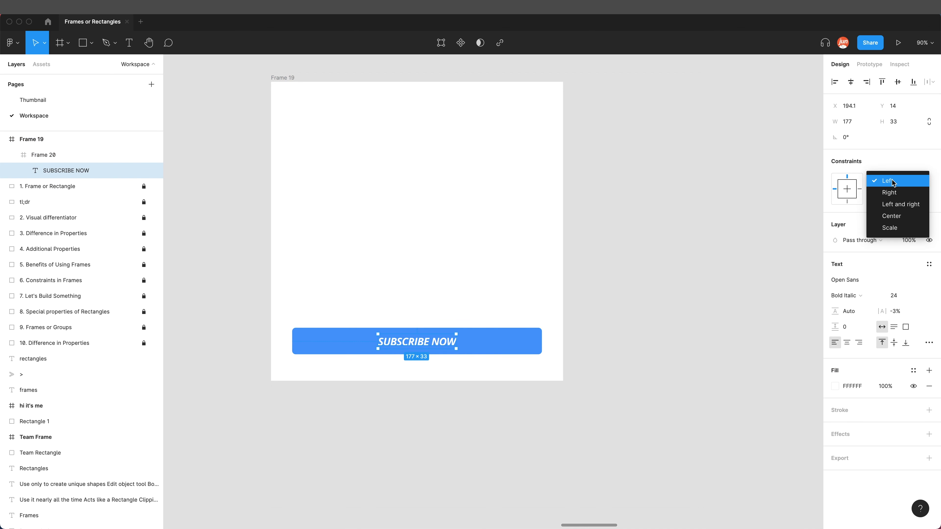
left_click(896, 221)
left_click(848, 194)
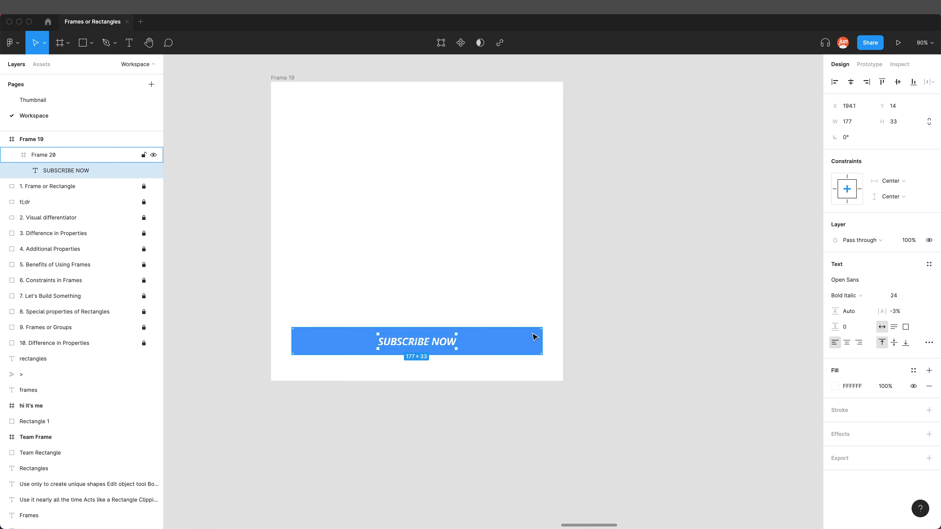
Reduce the button frame's height to about 46 by lowering its upper edge to test the text's centering
left_click(514, 340)
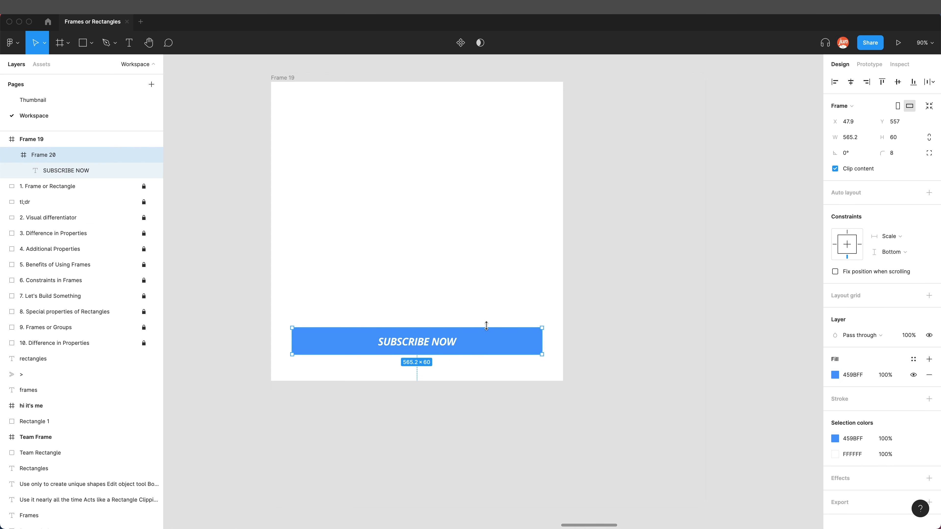
mouse_move(487, 325)
left_mouse_down()
mouse_move(491, 209)
mouse_move(481, 334)
left_mouse_up()
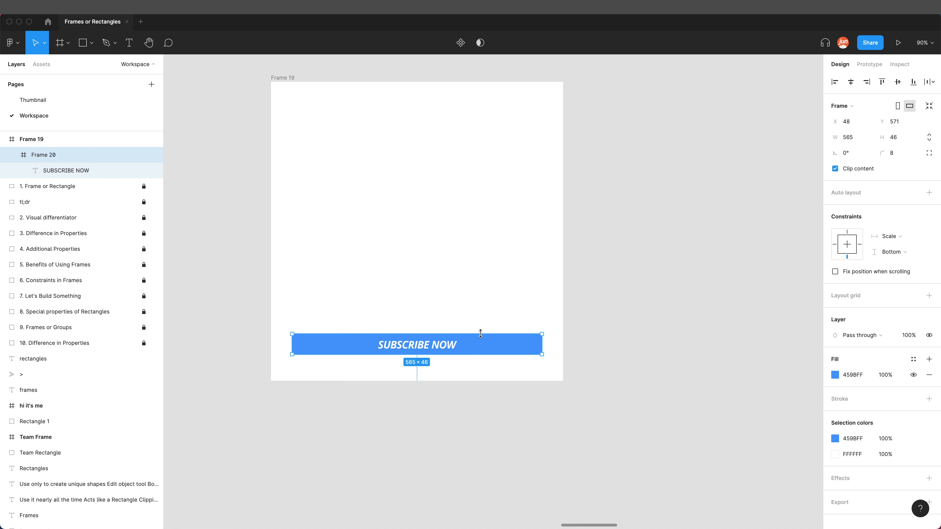
left_click(493, 311)
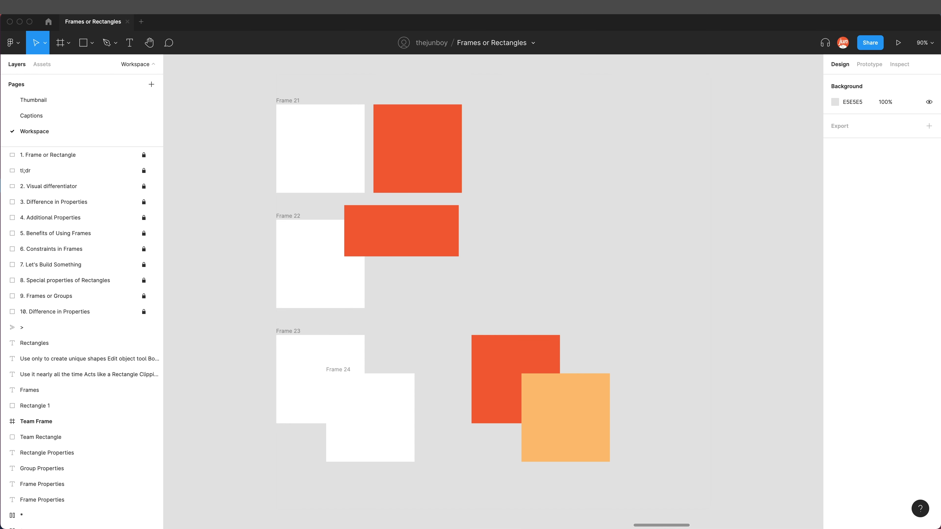
Use Edit object on the orange square beside Frame 21, moving its two upper corner points inward to form an irregular polygon
left_click(288, 104)
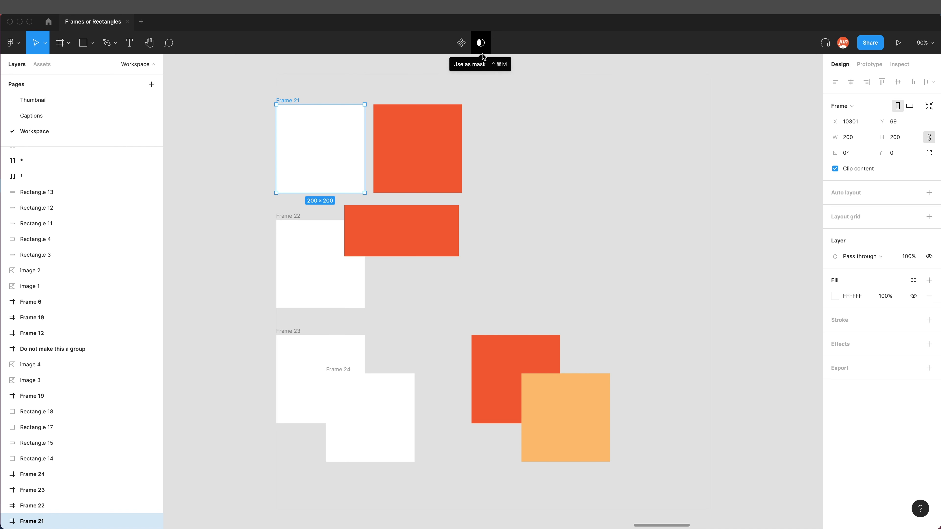
left_click(448, 121)
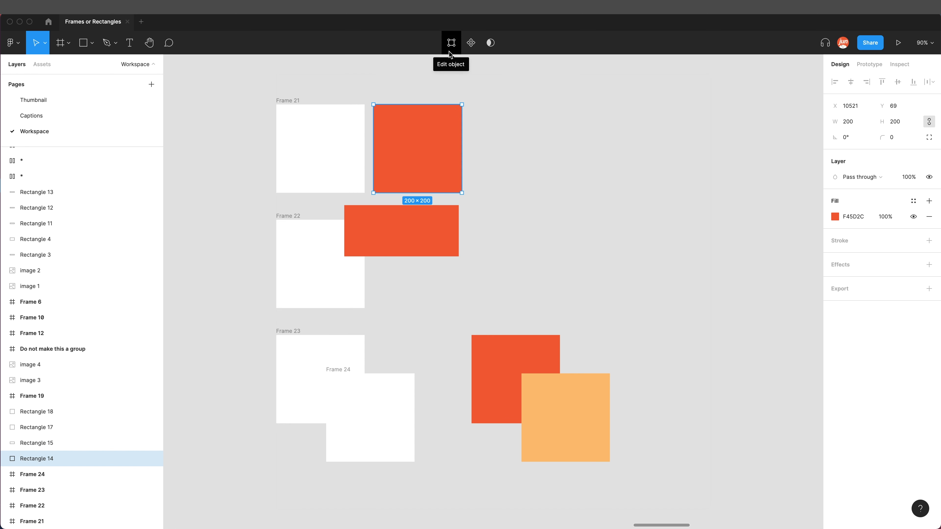
left_click(448, 51)
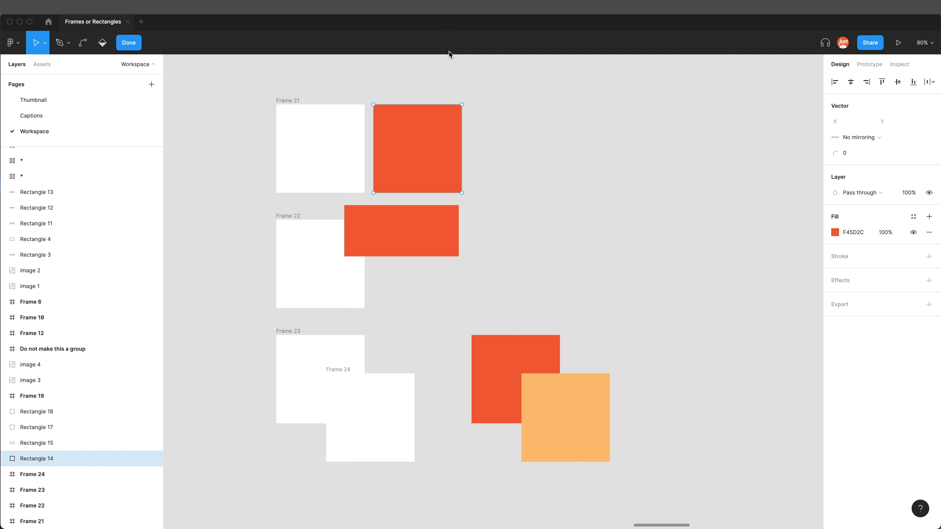
left_click(462, 105)
left_click_drag(462, 105, 430, 127)
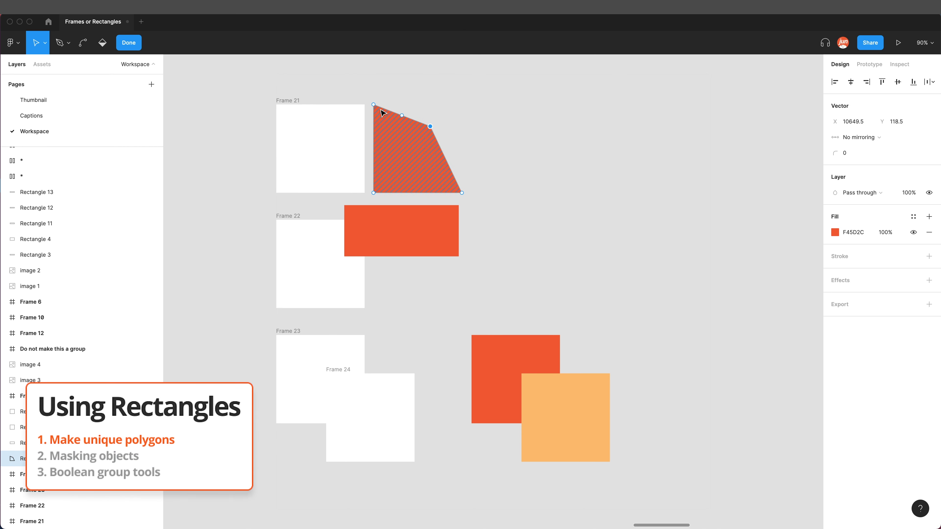
left_click(374, 105)
left_click_drag(373, 105, 383, 155)
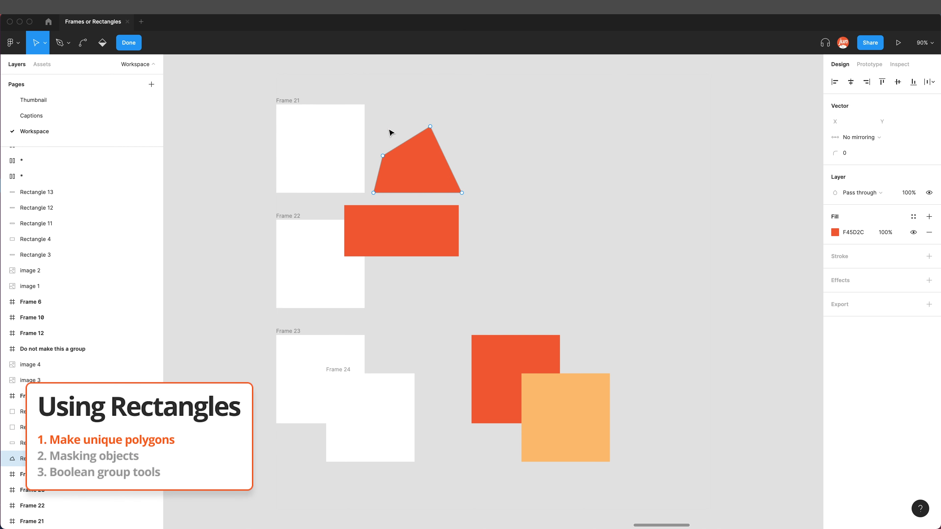
key("Escape")
left_click(395, 109)
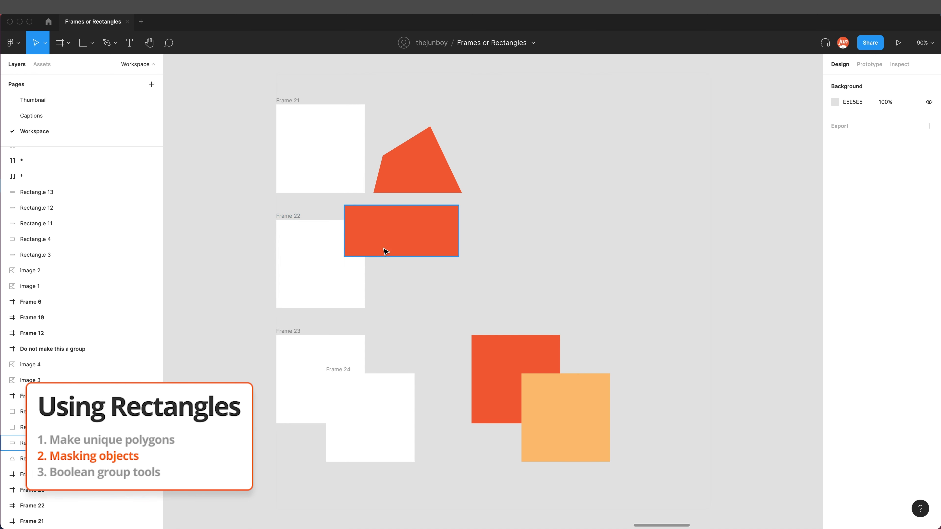
Mask the wide orange rectangle with Frame 22 using Use as mask
left_click(301, 261)
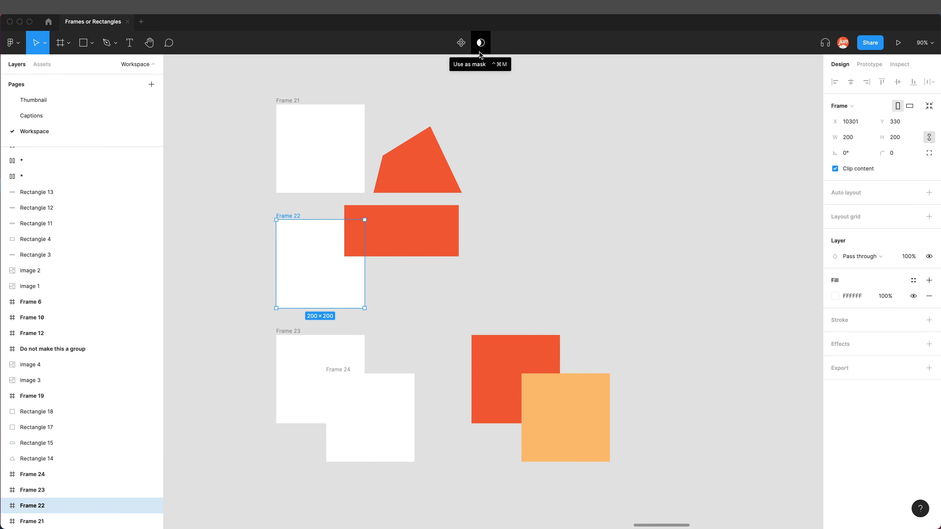
left_click(401, 281)
left_click_drag(401, 282, 347, 247)
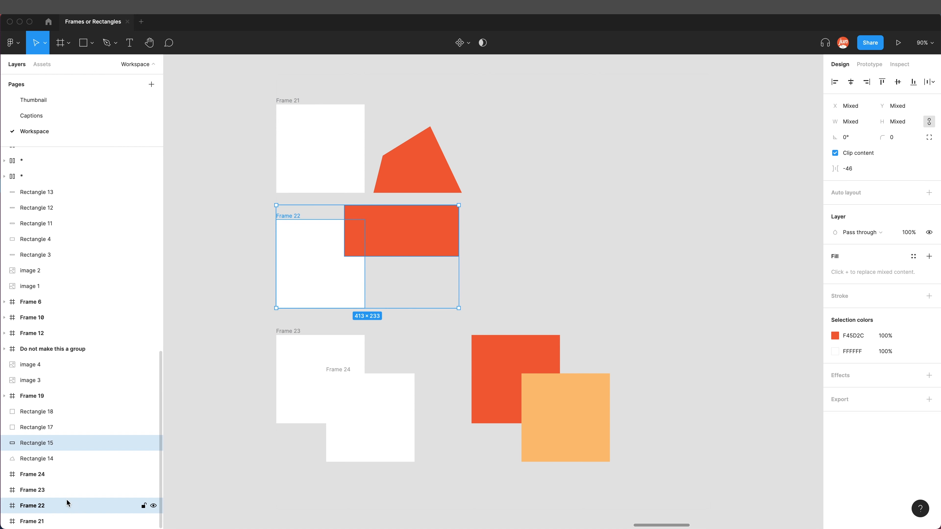
left_click(482, 43)
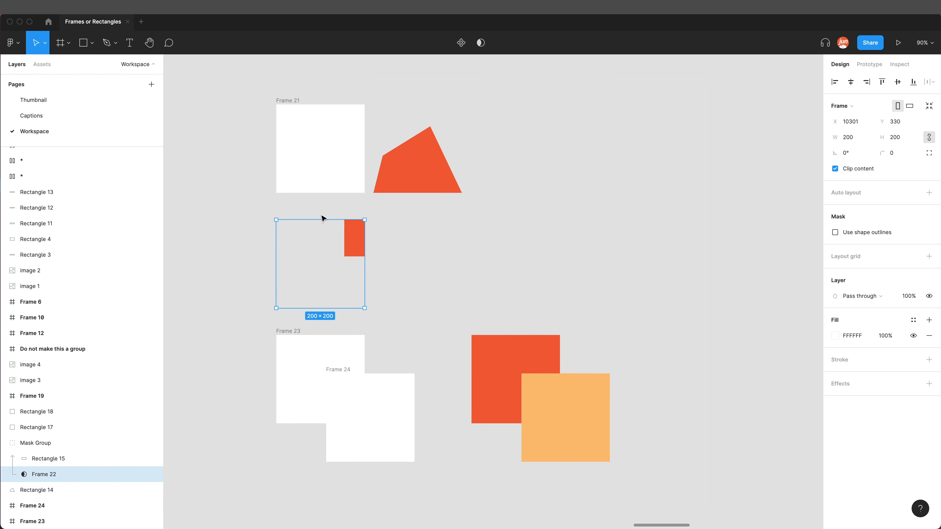
left_click(395, 226)
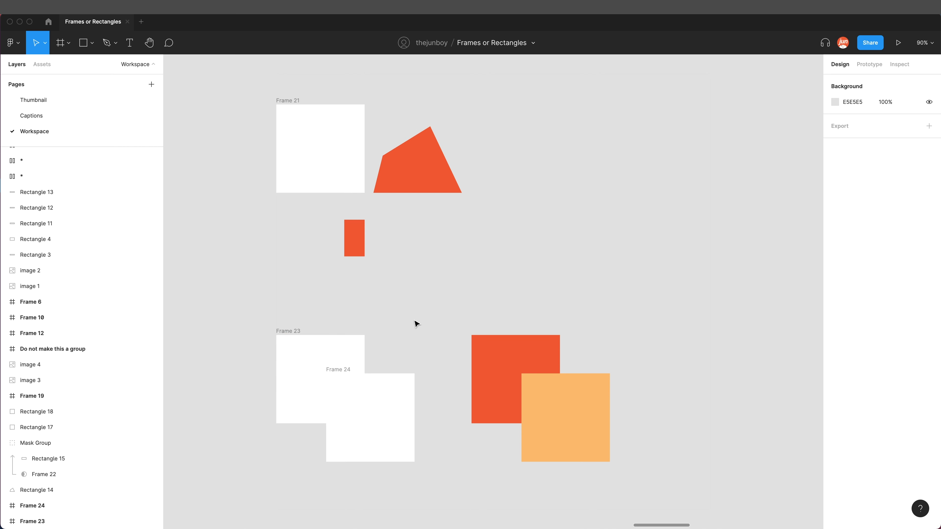
Combine the overlapping orange and yellow squares into a boolean group using Exclude selection, after checking the options offered for Frames 23 and 24
left_click_drag(430, 322, 245, 498)
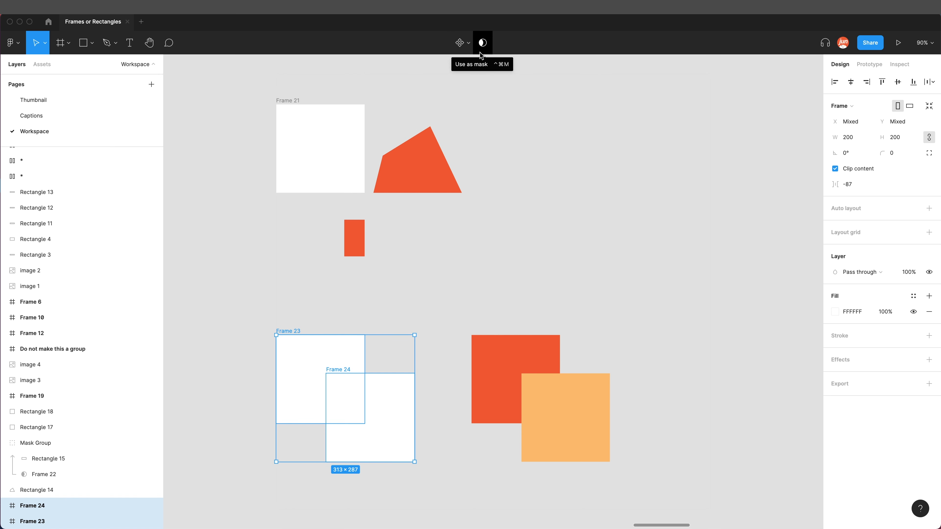
left_click(602, 339)
left_click_drag(636, 344, 465, 475)
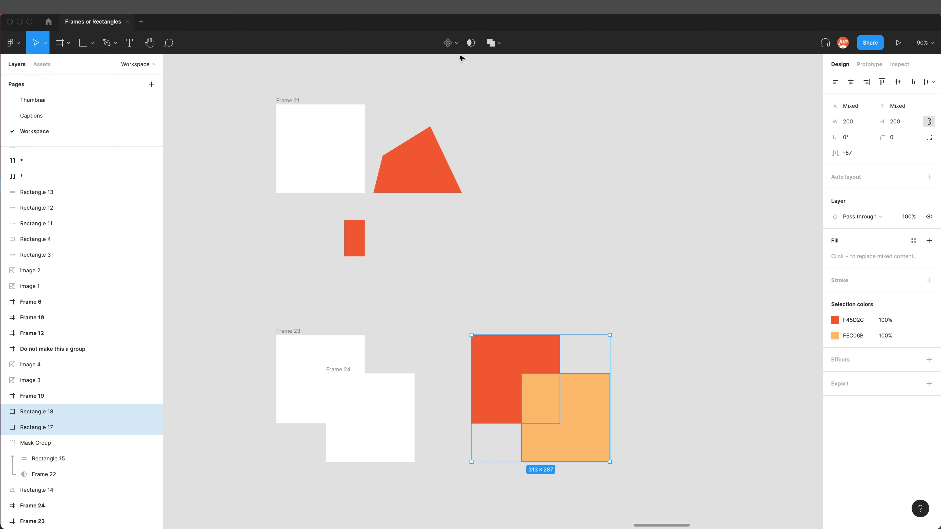
left_click(500, 52)
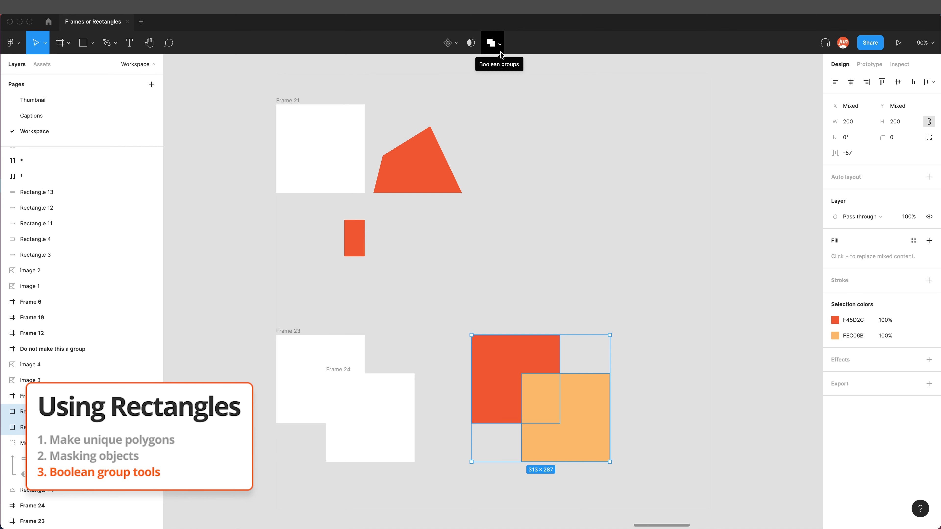
left_click(500, 52)
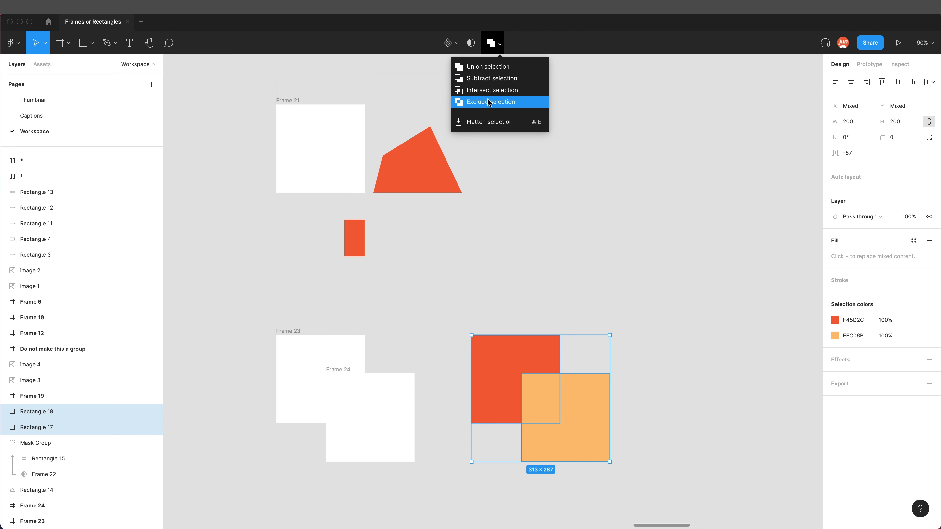
left_click(463, 106)
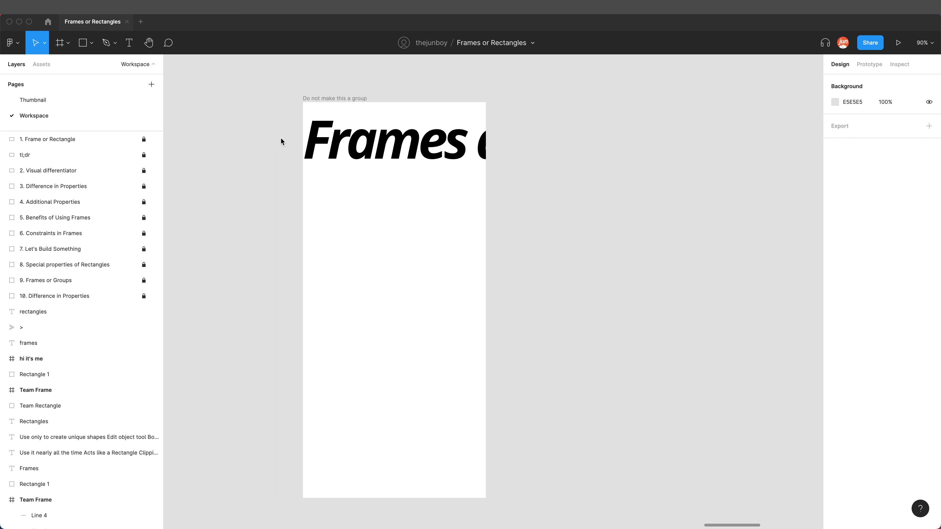
Turn off Clip content for the "Do not make this a group" frame
left_click(343, 100)
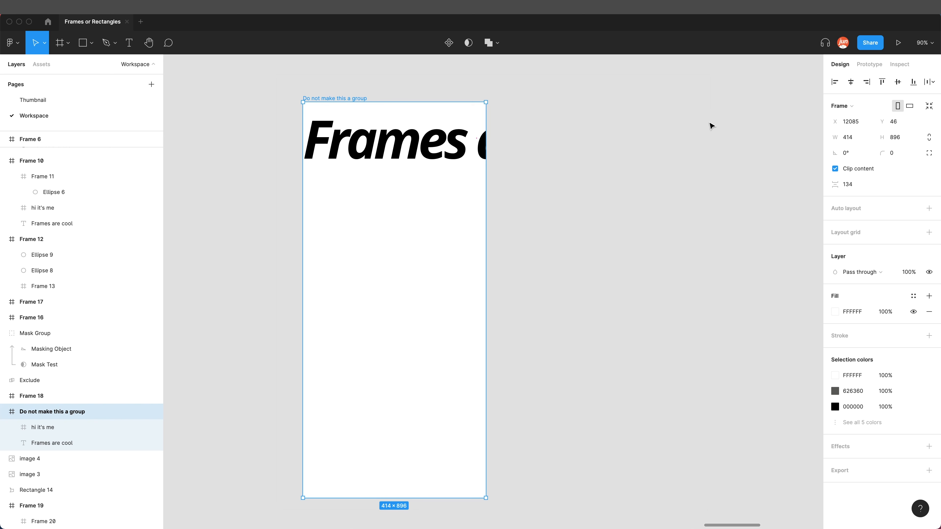
left_click(856, 106)
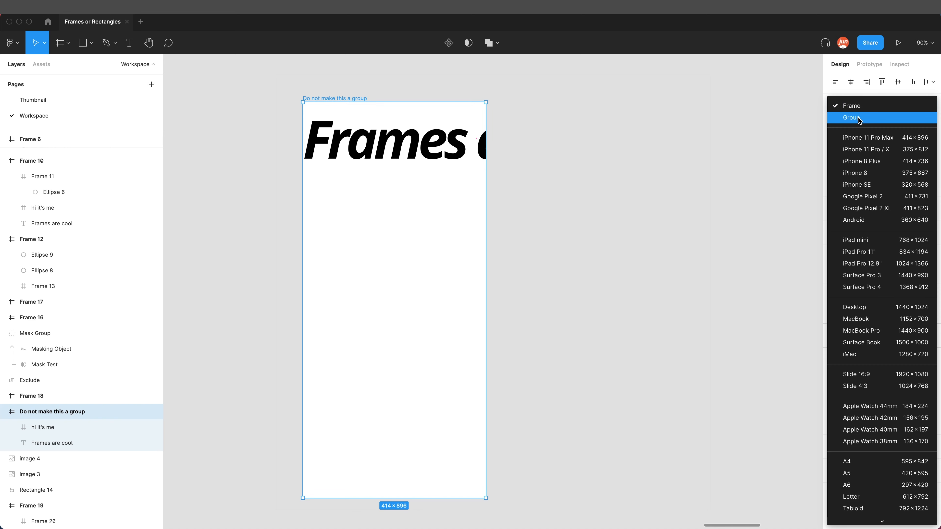
left_click(650, 175)
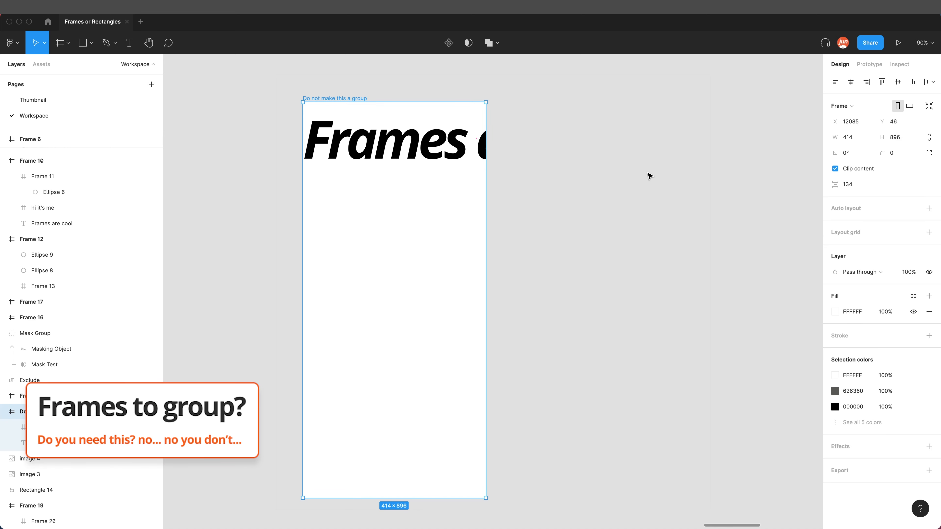
left_click(835, 168)
left_click(709, 170)
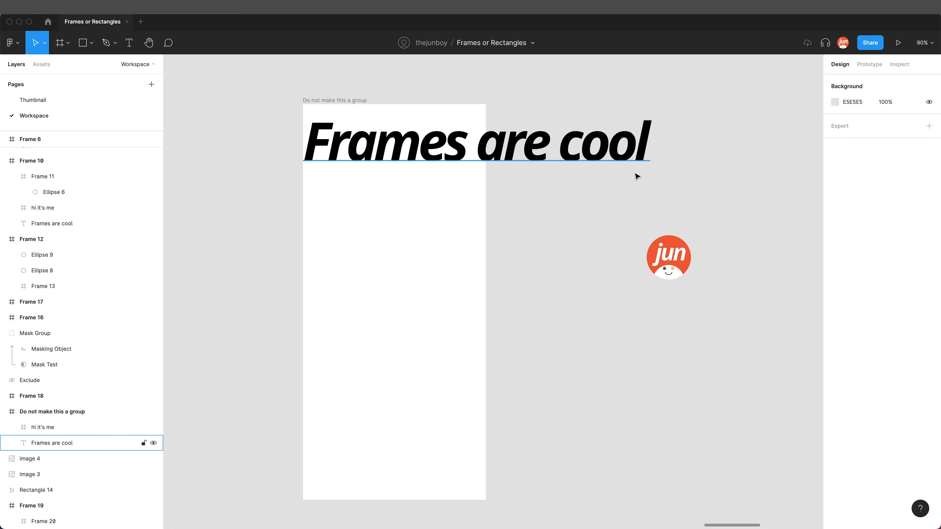
Convert the "Do not make this a group" frame into a group
left_click(325, 99)
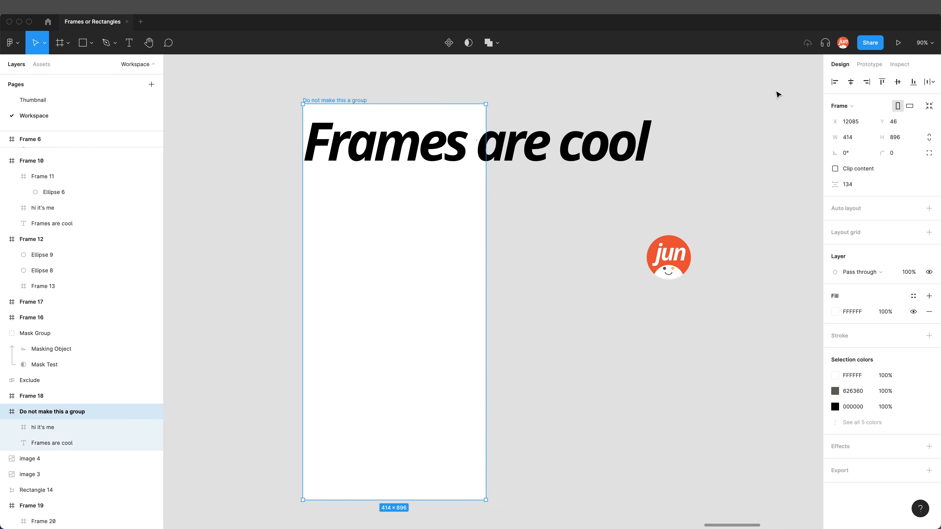
left_click(842, 106)
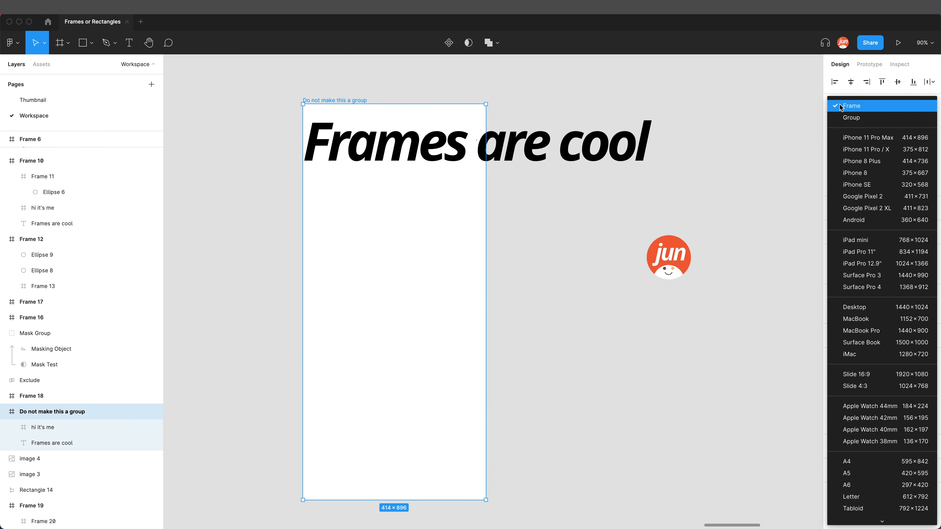
left_click(851, 118)
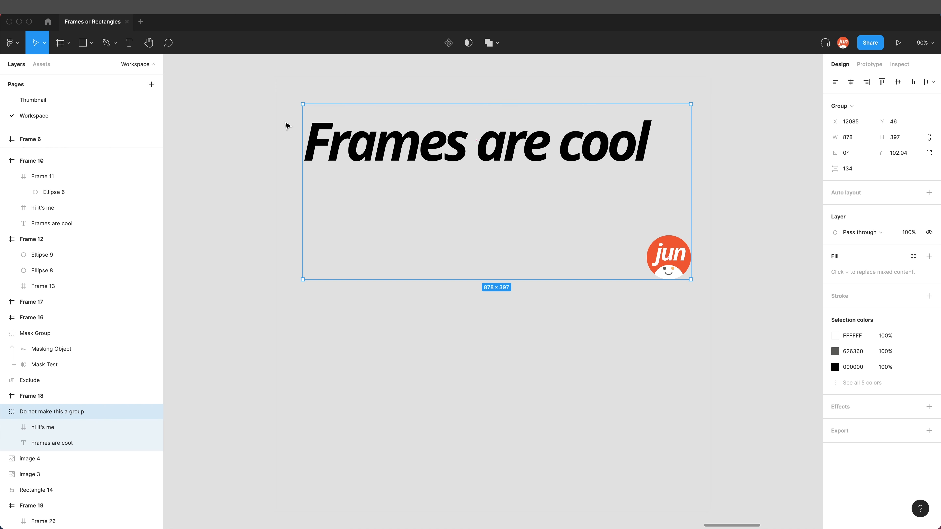
Convert the "Do not make this a group" group back into a frame and apply the iPhone 11 Pro Max size, 414×896
left_click(848, 106)
left_click(858, 97)
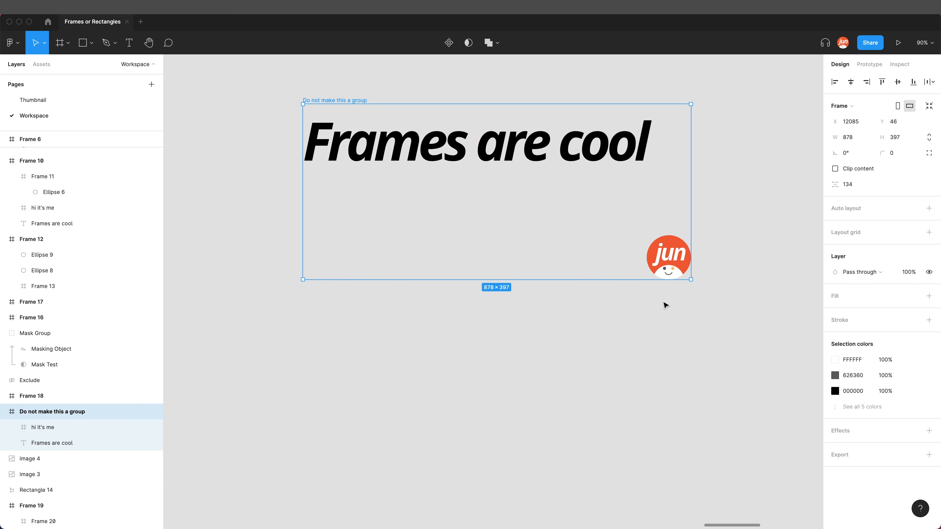
left_click(842, 107)
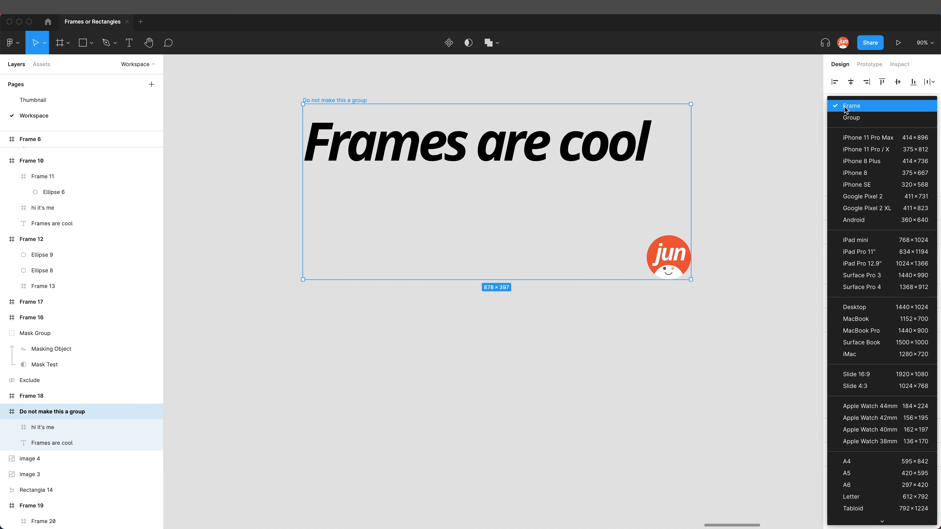
left_click(868, 138)
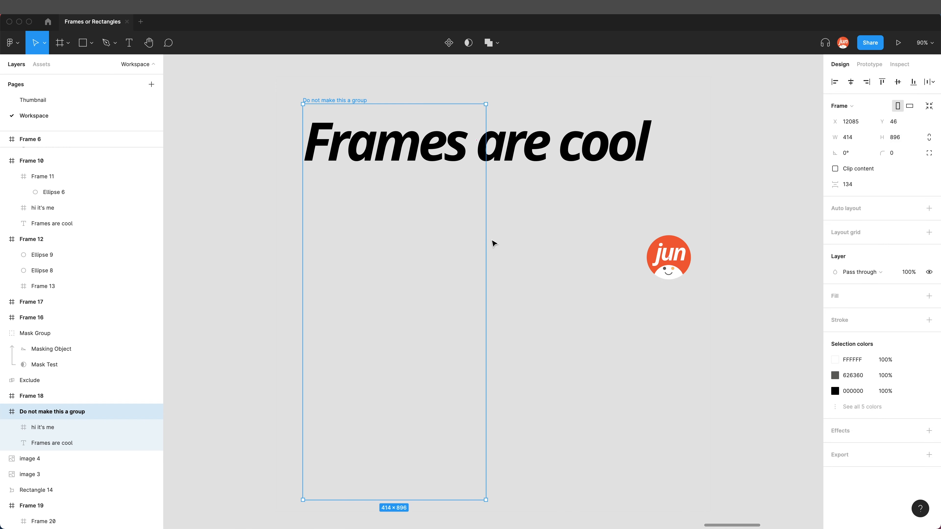
left_click(553, 234)
Add an FFFFFF fill to the "Do not make this a group" frame and turn on Clip content
left_click(321, 100)
left_click(929, 296)
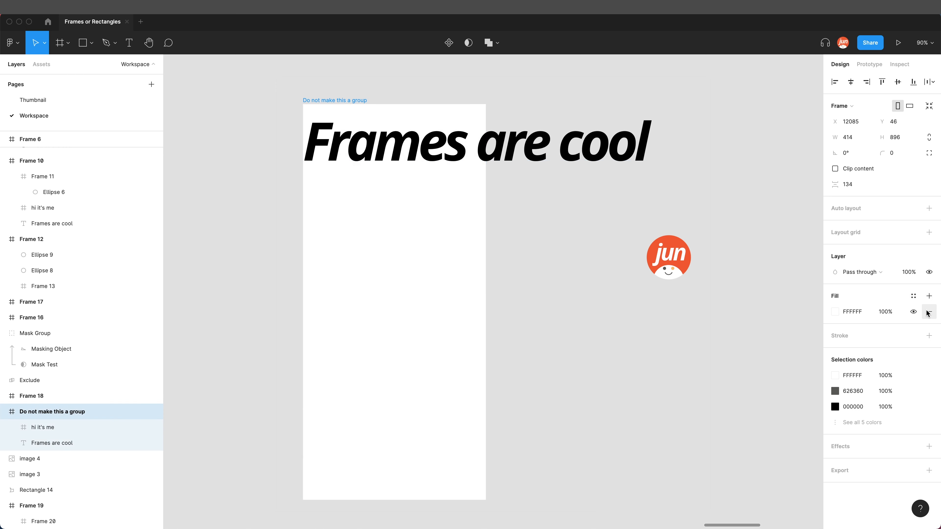
left_click(851, 167)
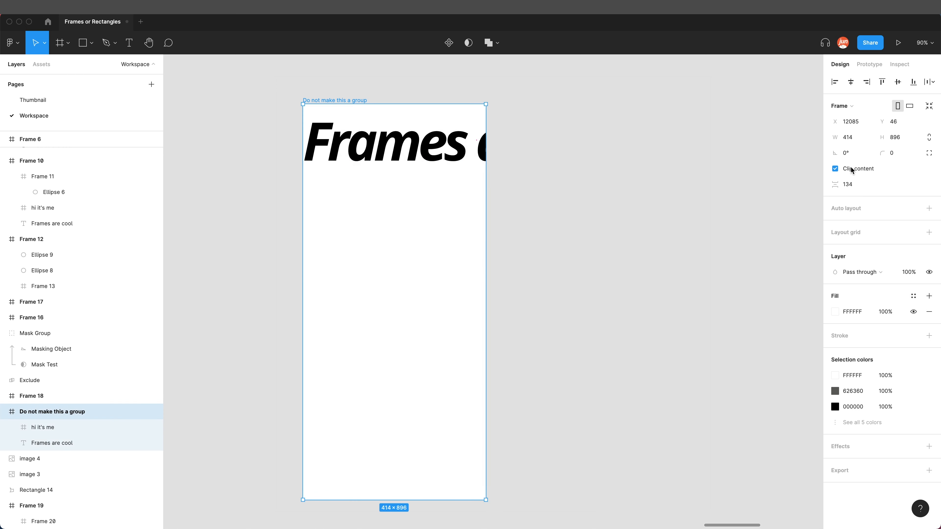
left_click(557, 250)
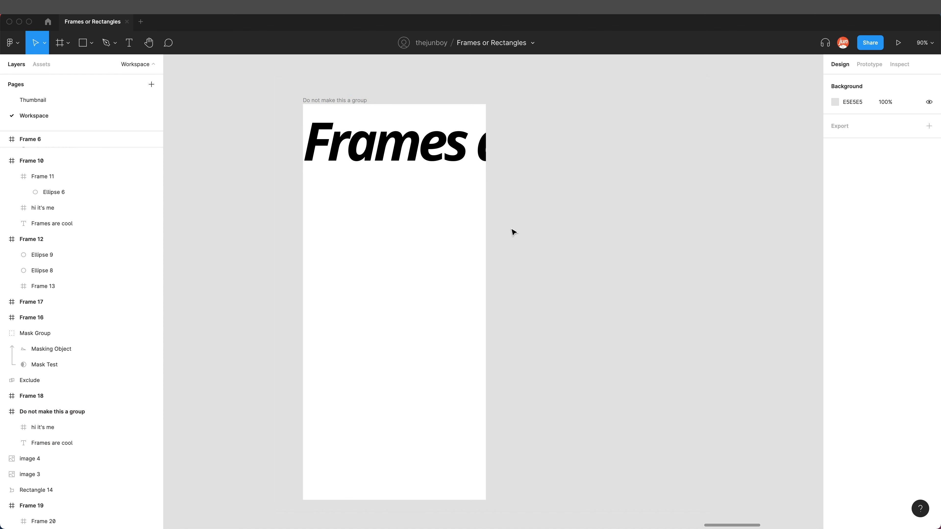
left_click(327, 100)
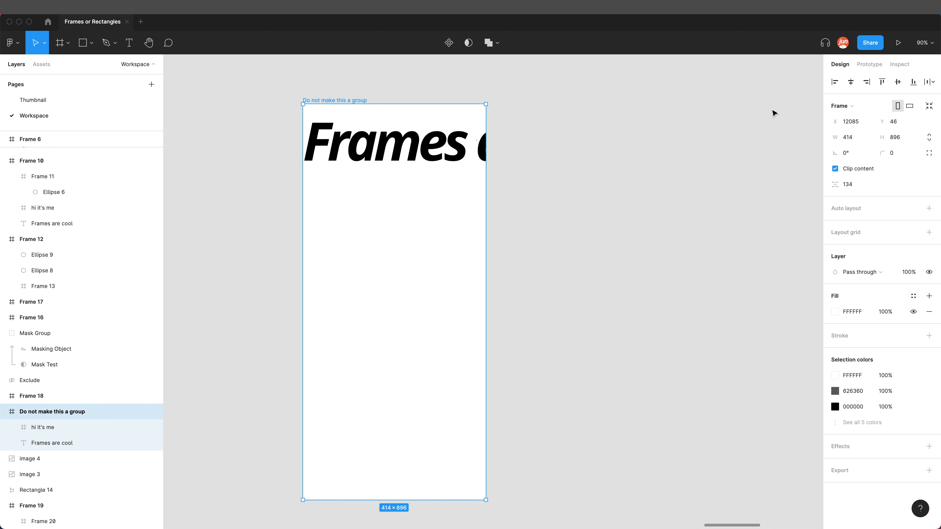
left_click(701, 241)
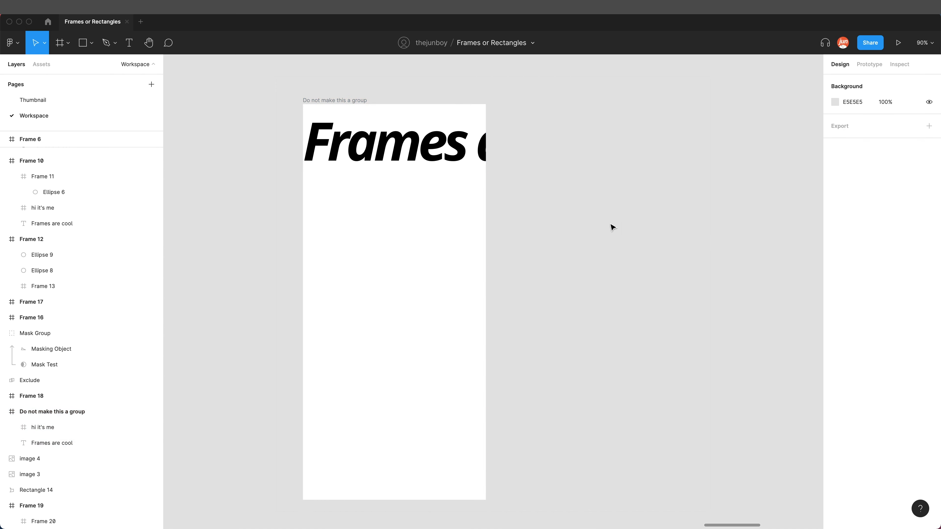
Draw two matching rectangles of about 59×65, spaced about 30 apart, beside the phone frame and group them
left_click(85, 45)
mouse_move(532, 256)
left_mouse_down()
mouse_move(557, 284)
mouse_move(589, 273)
left_mouse_up()
left_click(544, 270, "shift")
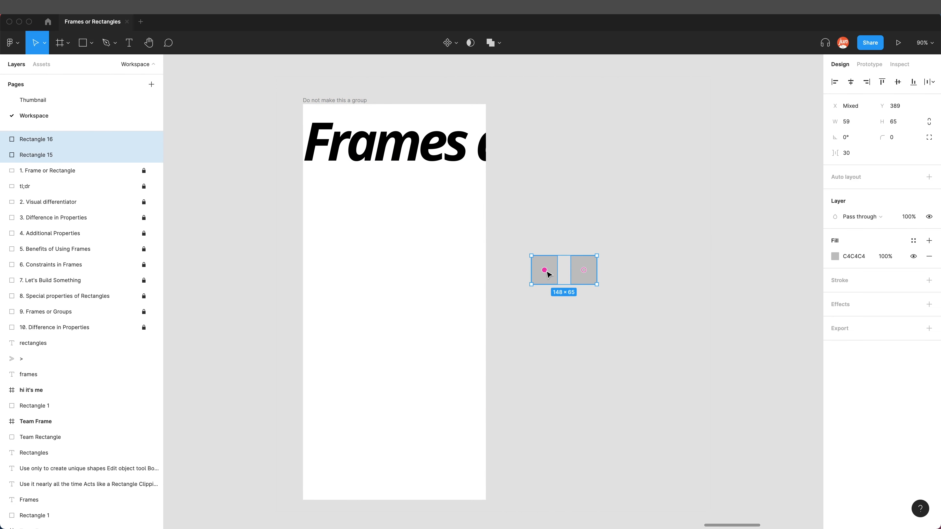
right_click(544, 269)
left_click(578, 341)
left_click(538, 317)
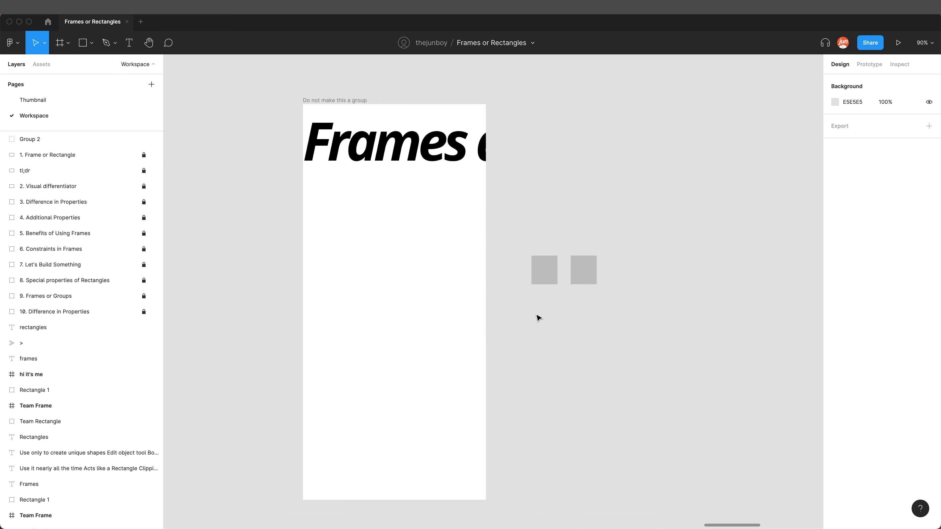
Move the group of two gray rectangles slightly right and down, and convert it into a frame
mouse_move(550, 279)
left_mouse_down()
mouse_move(577, 303)
mouse_move(565, 282)
left_mouse_up()
left_click(840, 107)
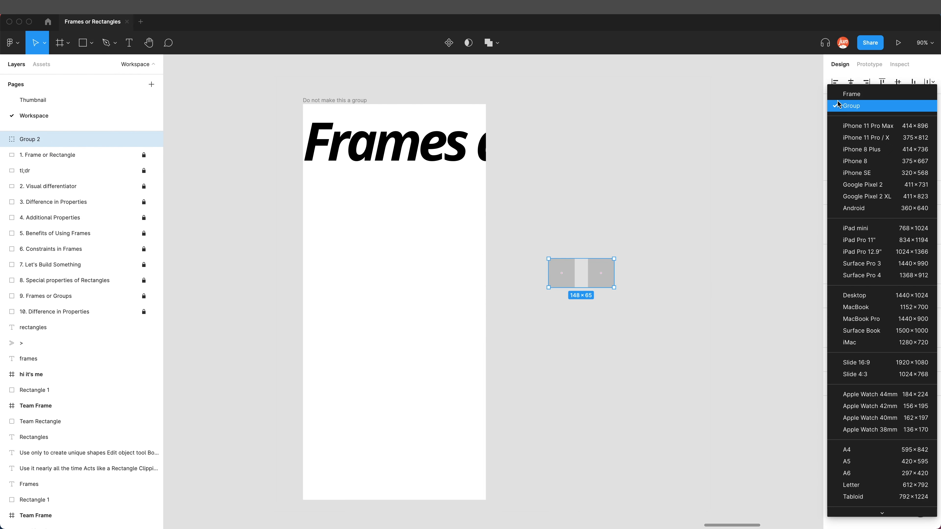
left_click(852, 94)
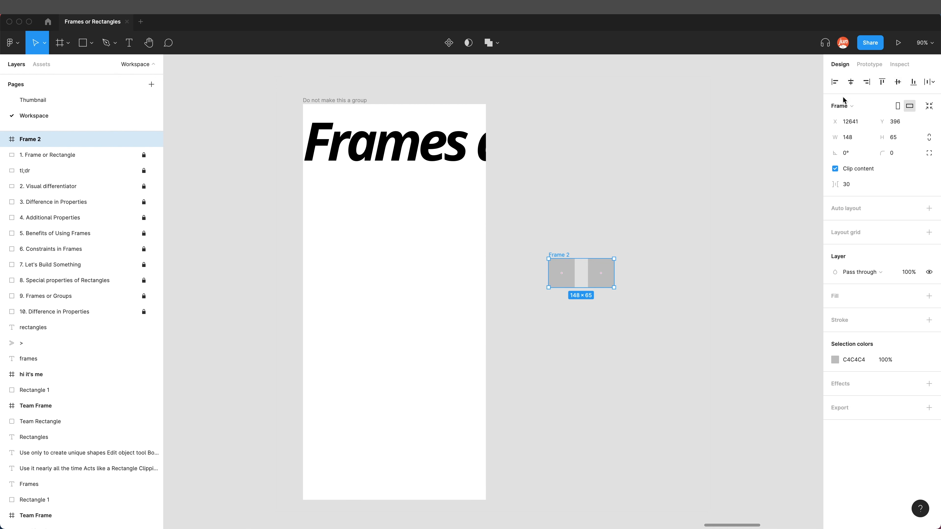
right_click(819, 95)
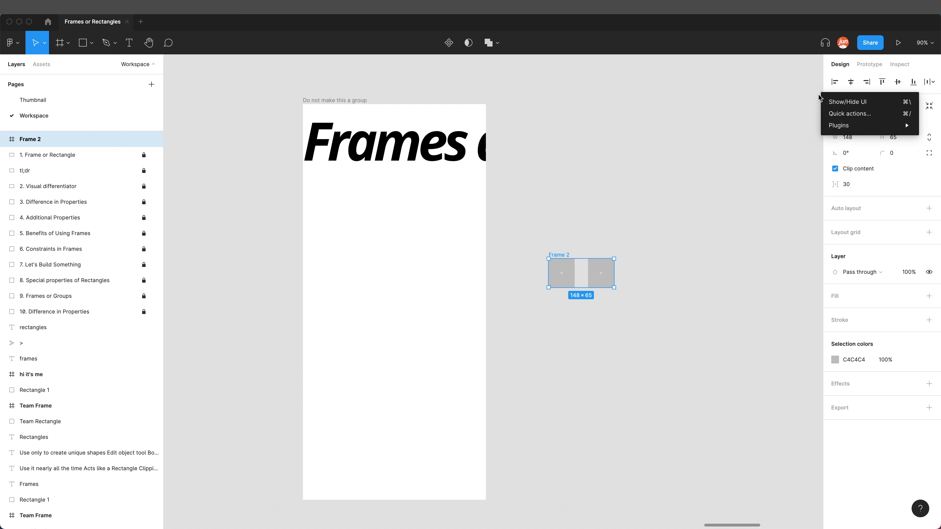
left_click(798, 114)
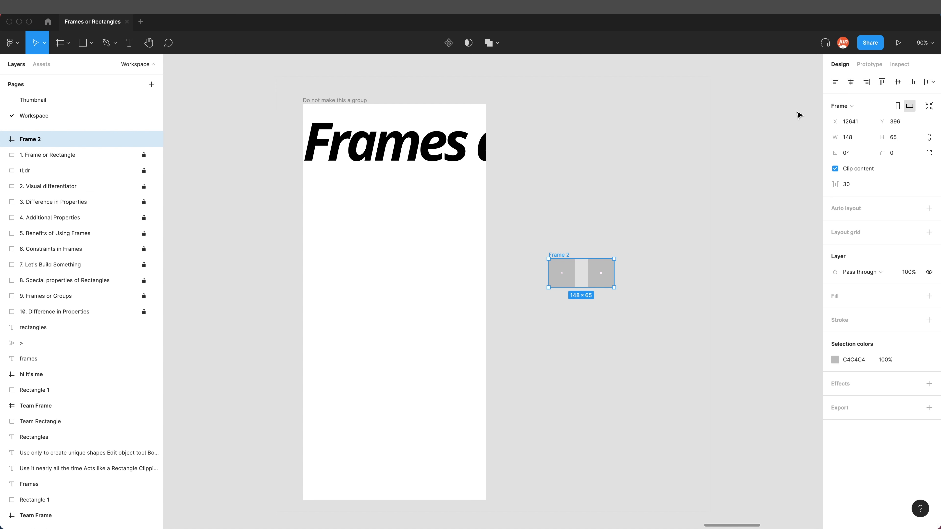